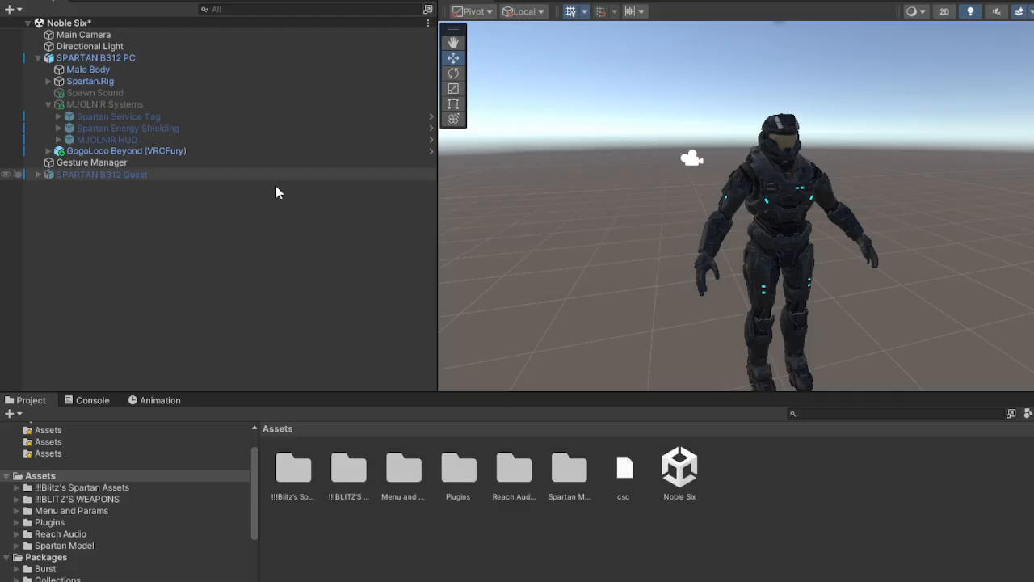
Create an empty child object named Baller under SPARTAN B312 PC.
left_click(91, 60)
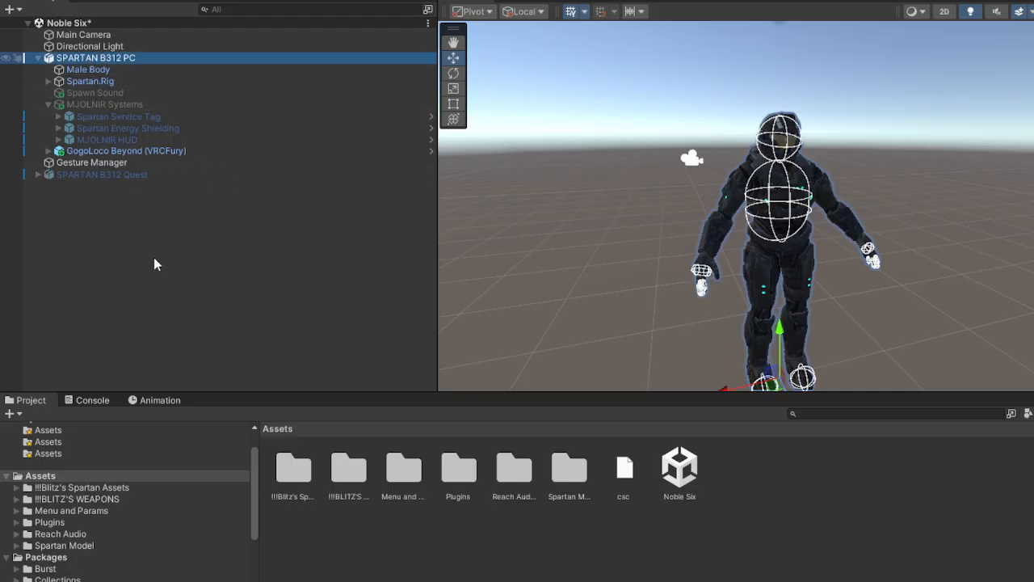
key("alt+shift+n")
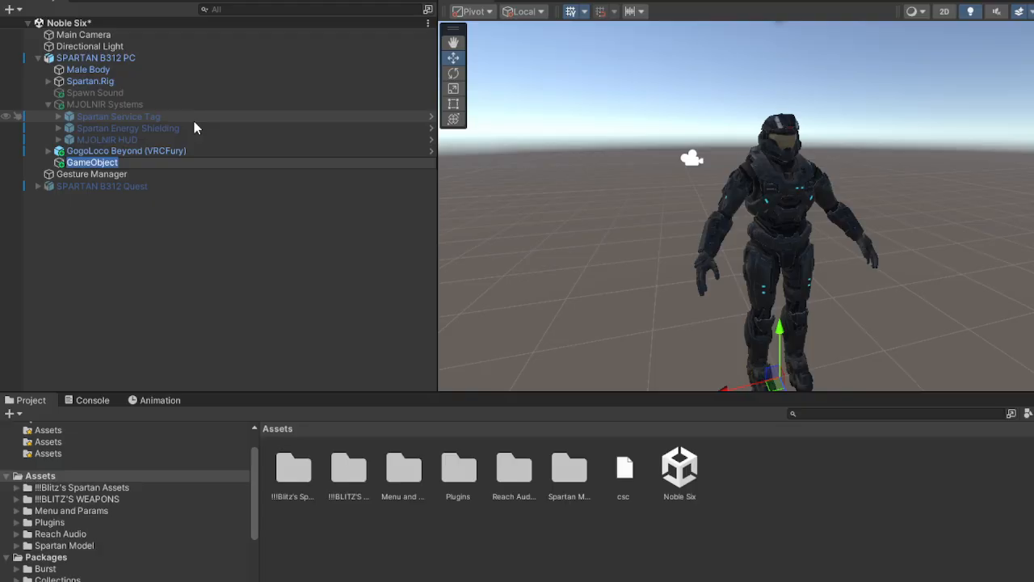
type("Baller")
key("Return")
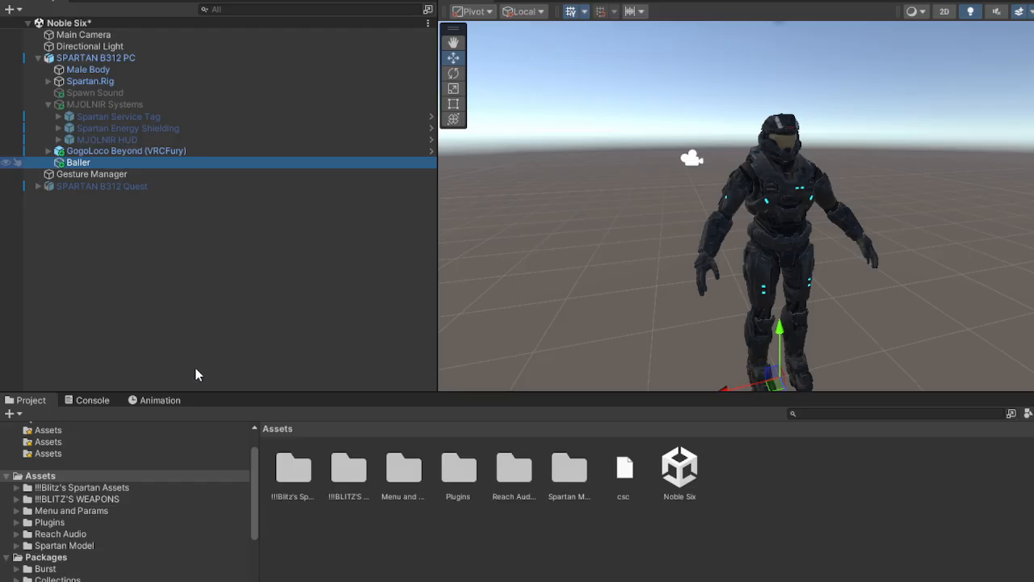
Add two empty child objects named Container and Constraints under Baller.
key("alt+shift+n")
type("Container")
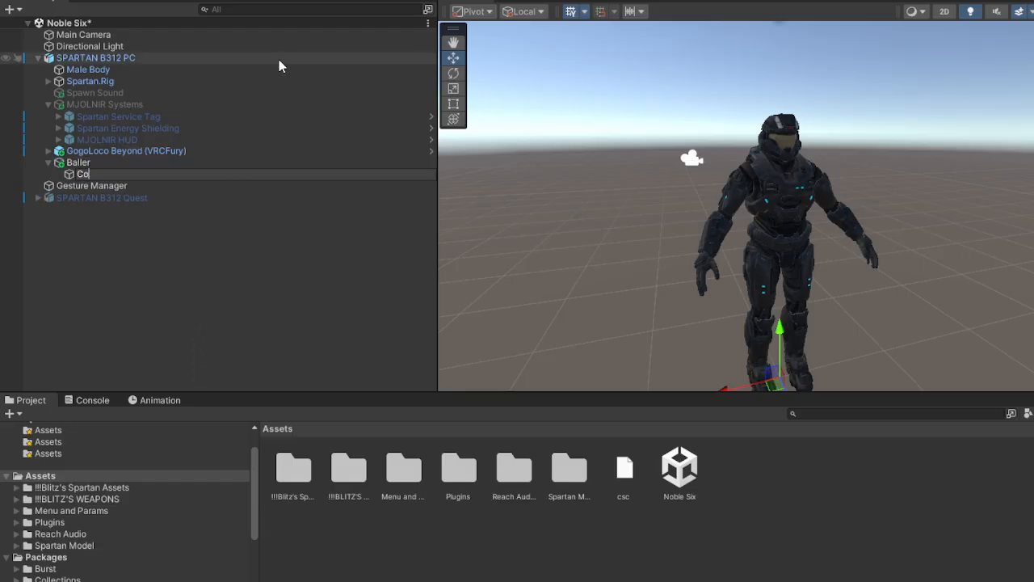
key("Return")
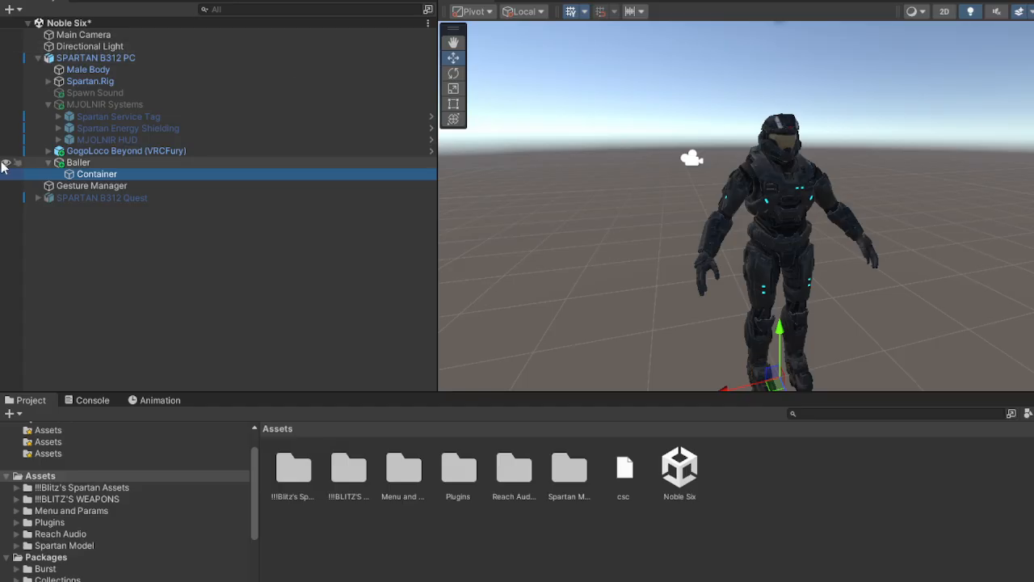
left_click(105, 164)
key("alt+shift+n")
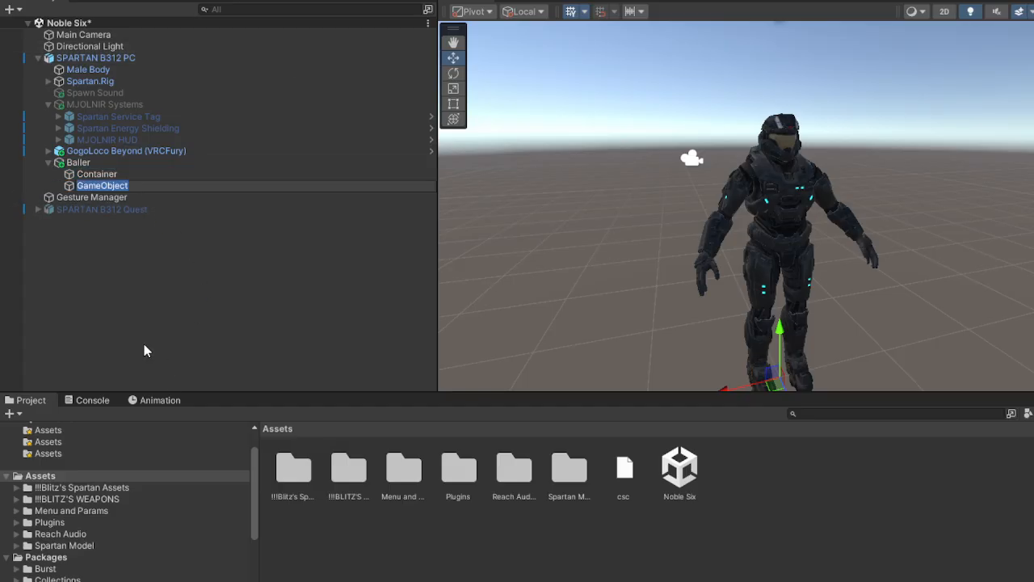
type("Constraints")
key("Return")
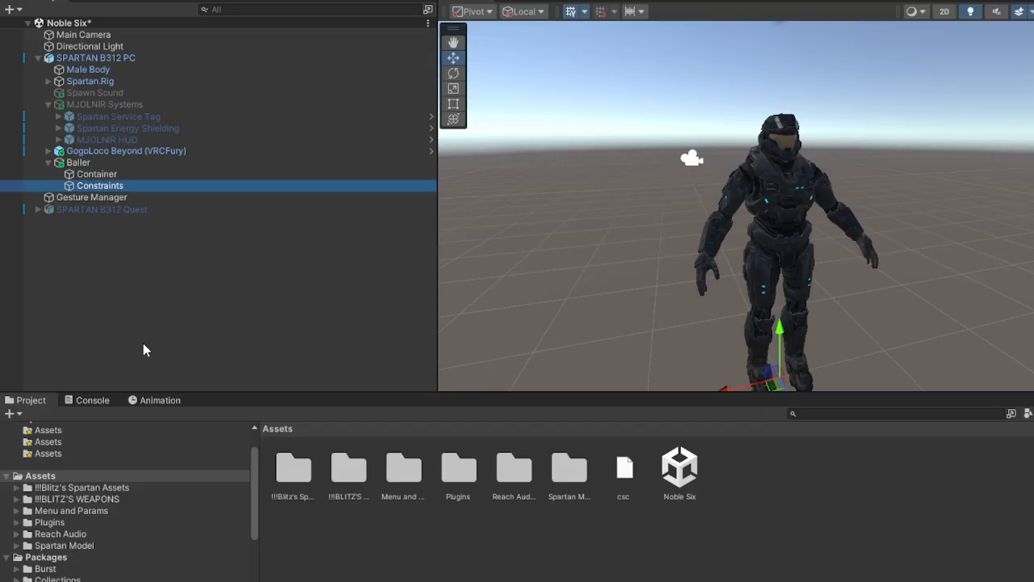
Add a sphere inside Container and scale it to 0.2.
left_click(105, 173)
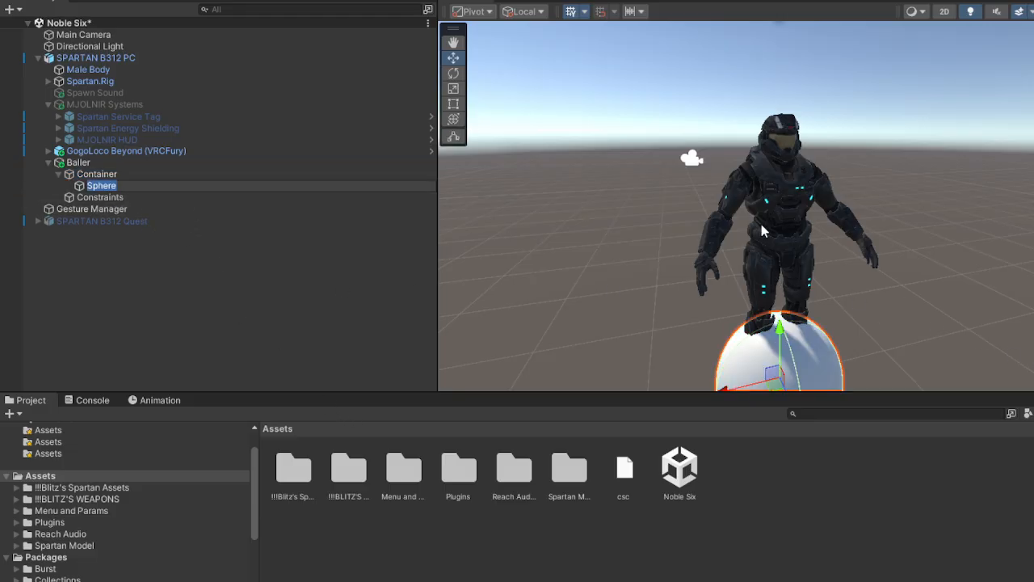
key("Return")
key("f")
scroll(768, 324, "down", 3)
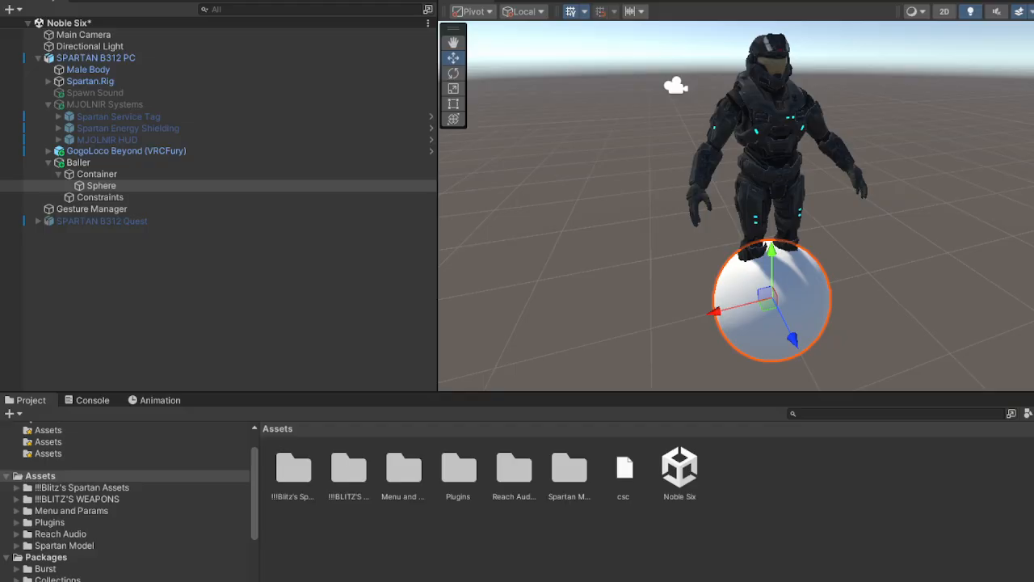
type("0.2")
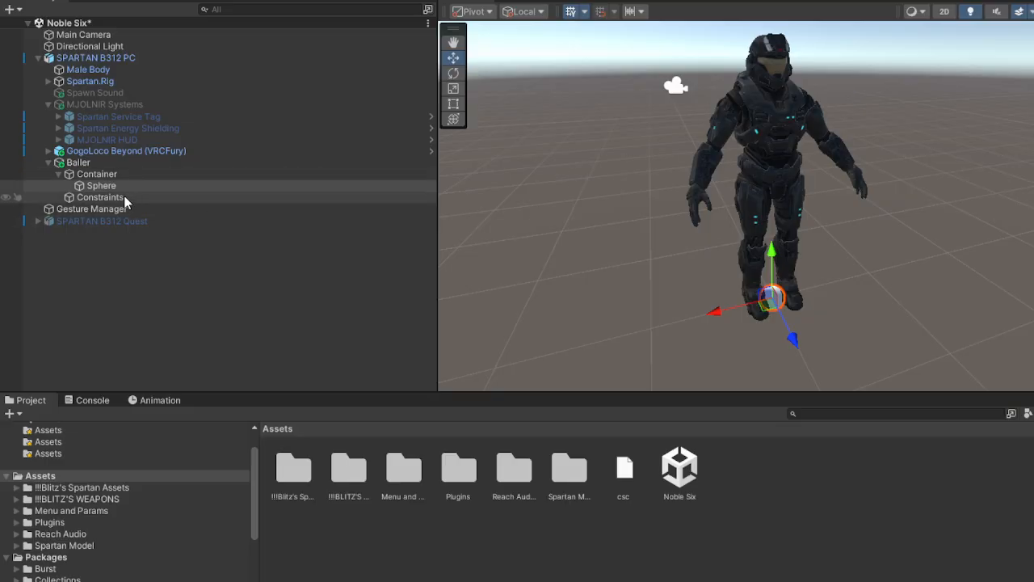
Add two empty child objects named Held and Away under Constraints.
left_click(100, 197)
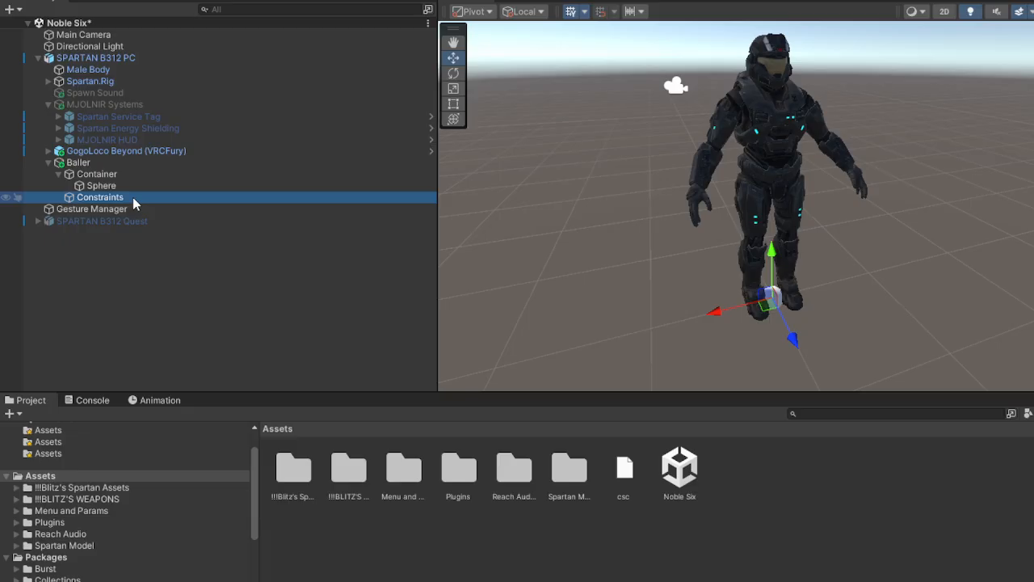
key("alt+shift+n")
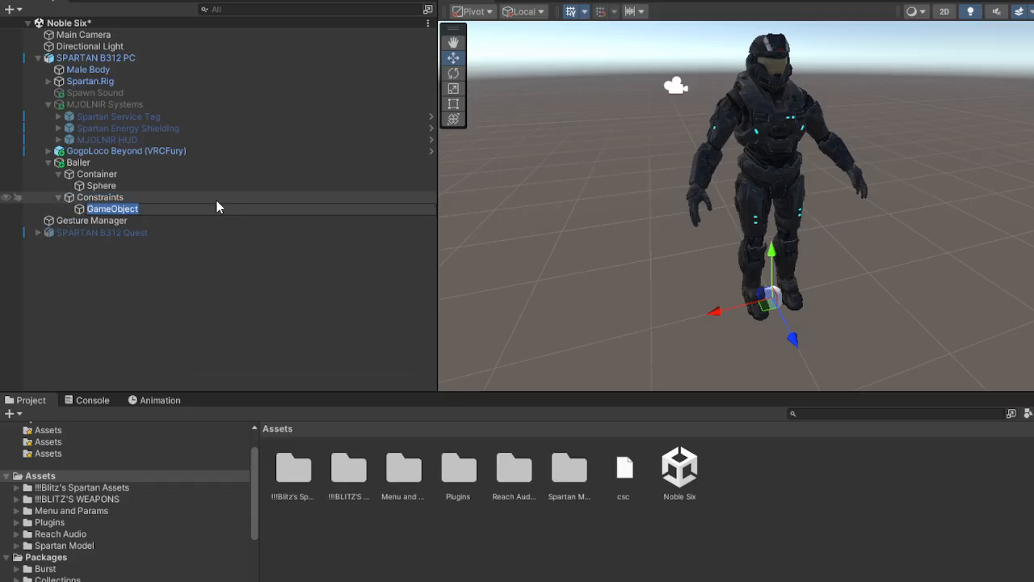
type("Held")
key("Return")
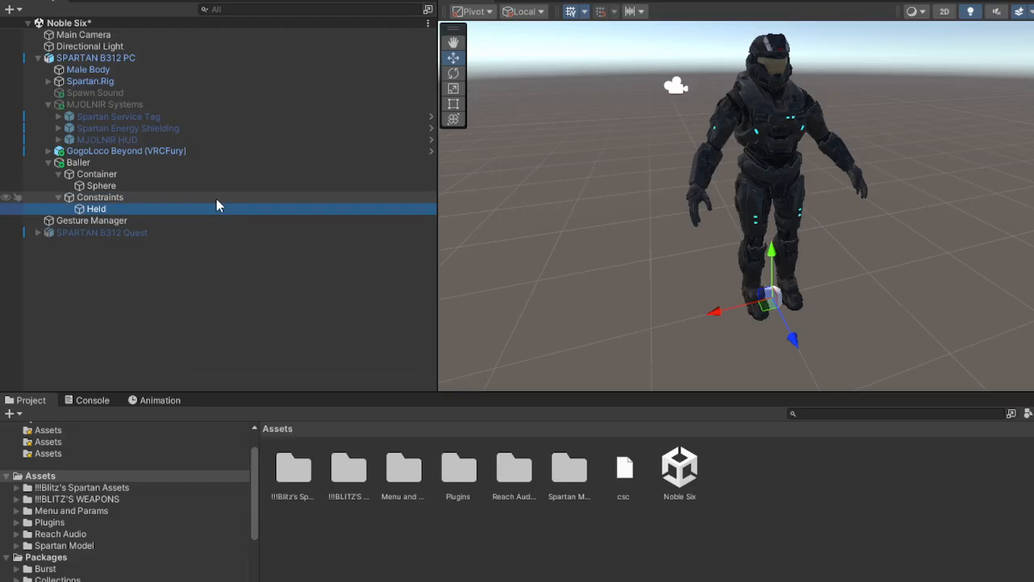
left_click(230, 199)
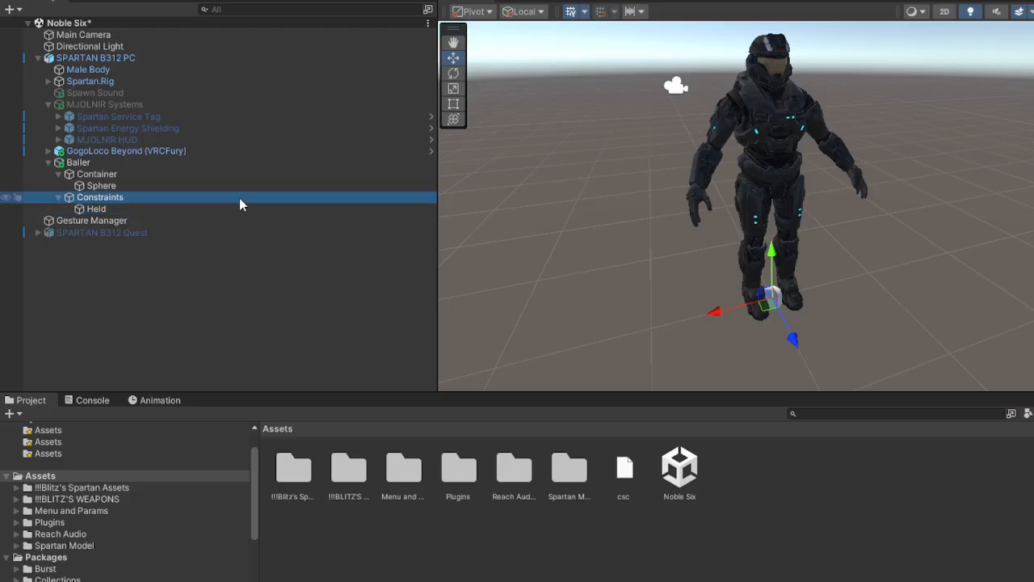
key("alt+shift+n")
type("Away")
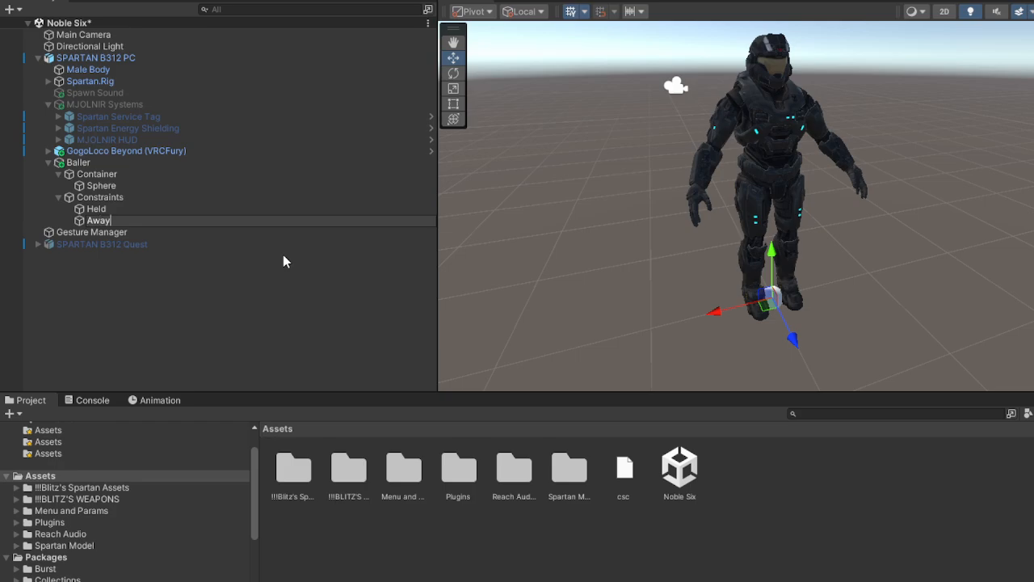
key("Return")
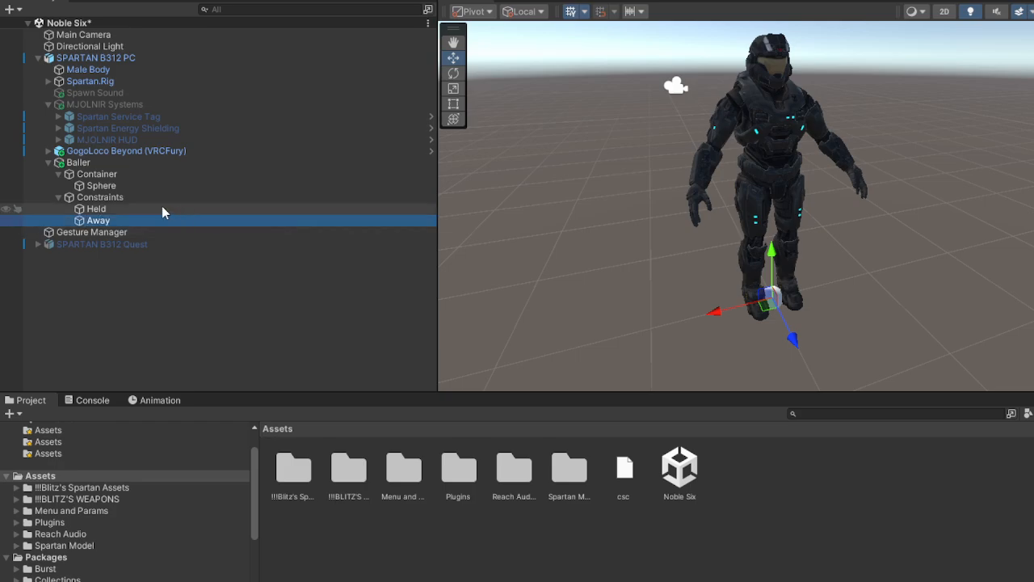
Set up a VRC Parent Constraint on Container with Held and Away as its sources.
left_click(120, 176)
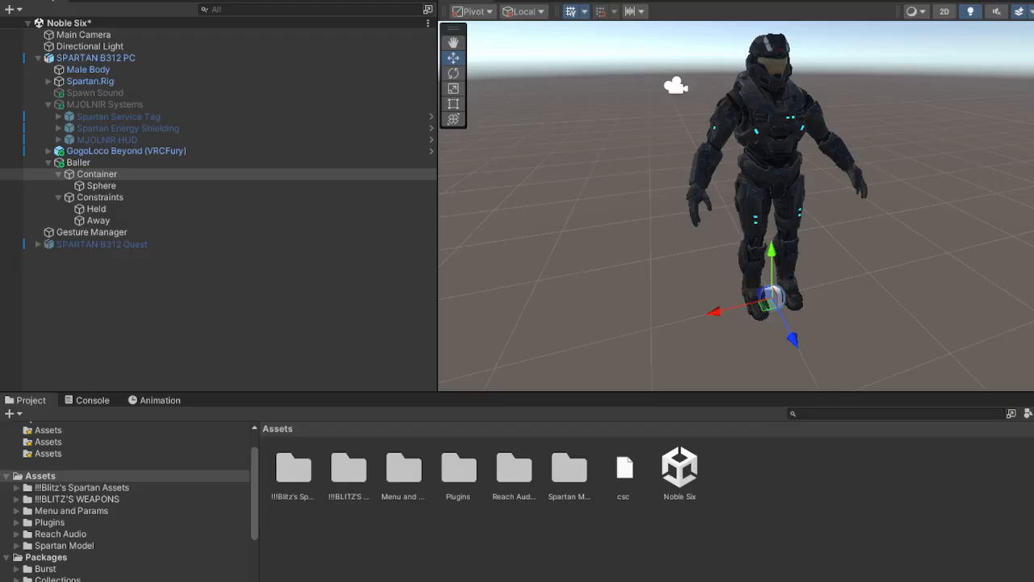
left_click(141, 209)
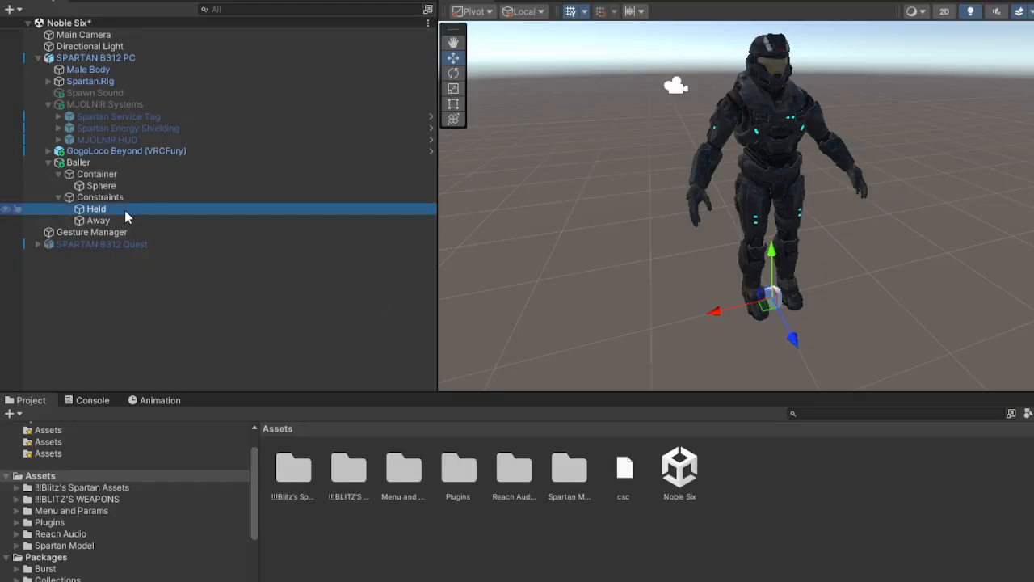
left_click(118, 176)
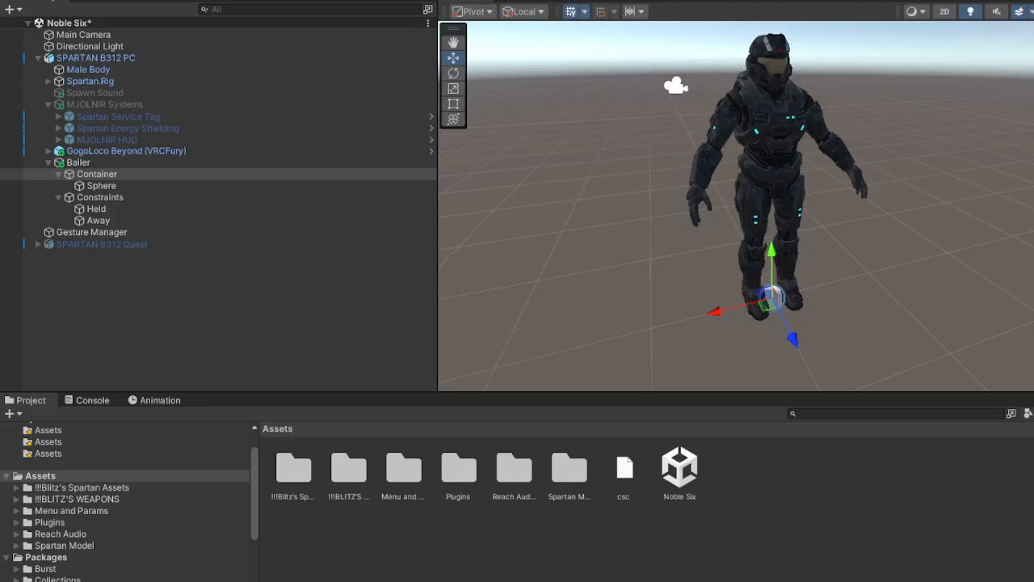
left_click_drag(113, 223, 1033, 396)
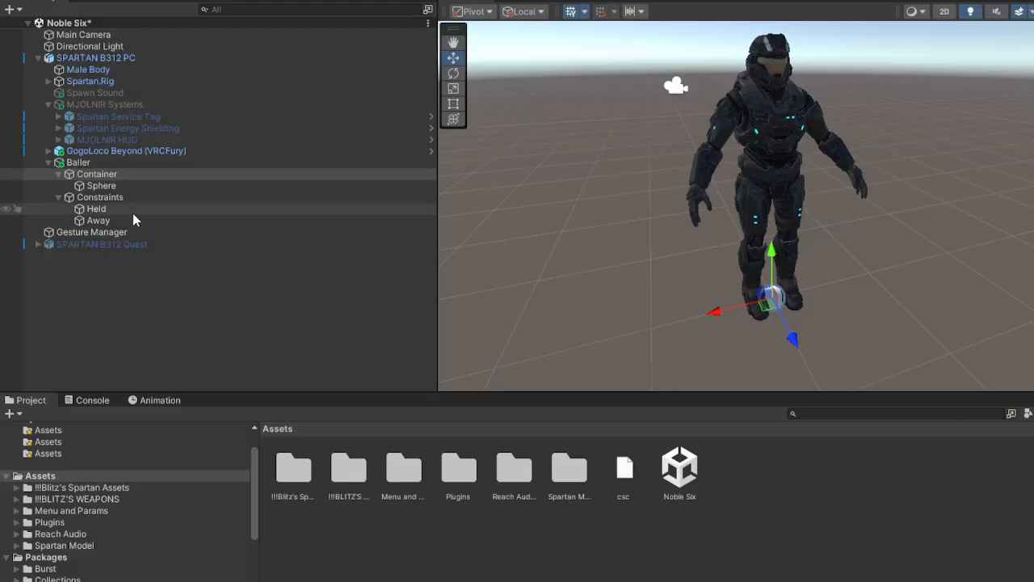
Create a folder named Baller in the project's Assets and open it.
left_click(107, 164)
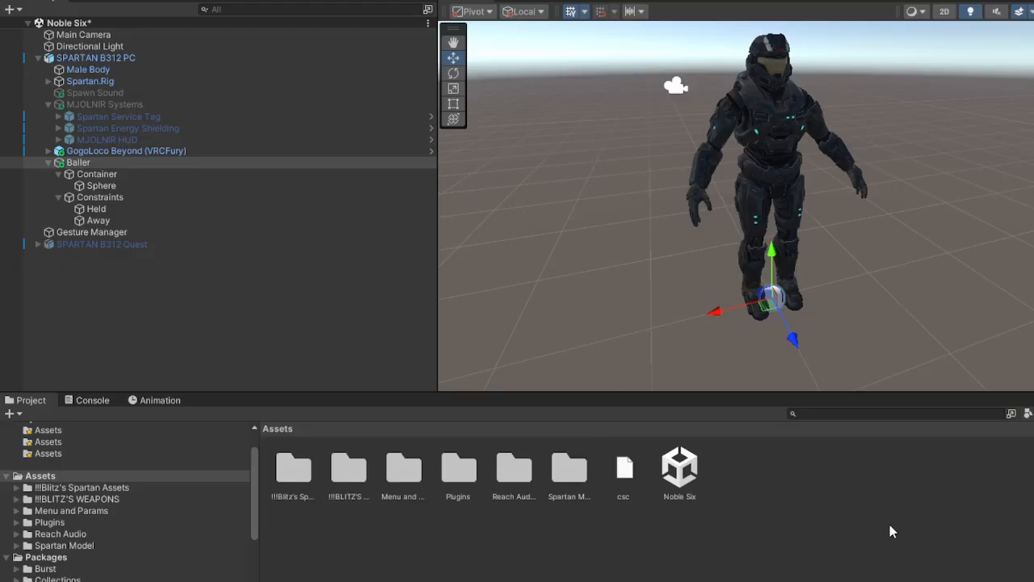
left_click(837, 504)
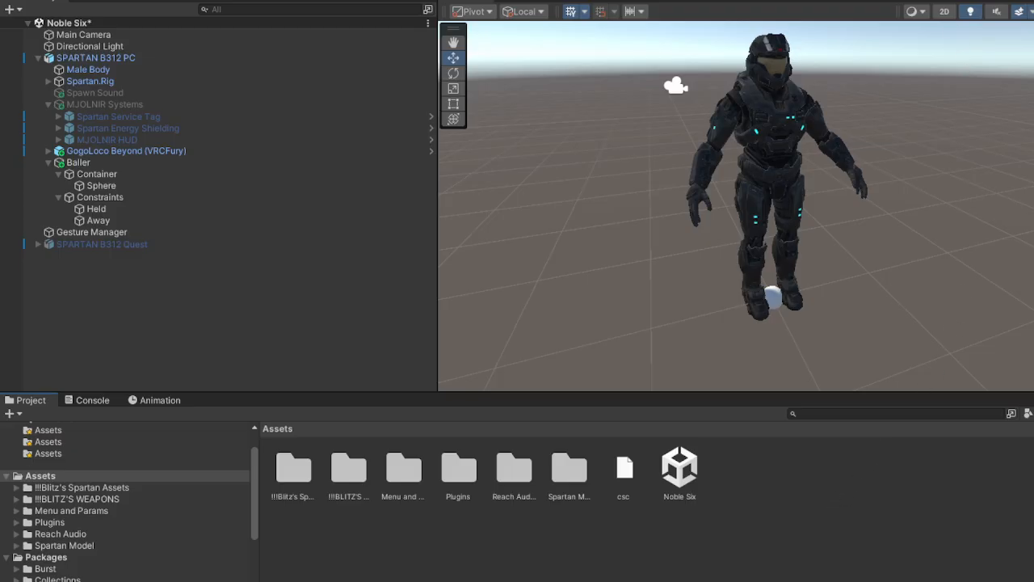
left_click(792, 427)
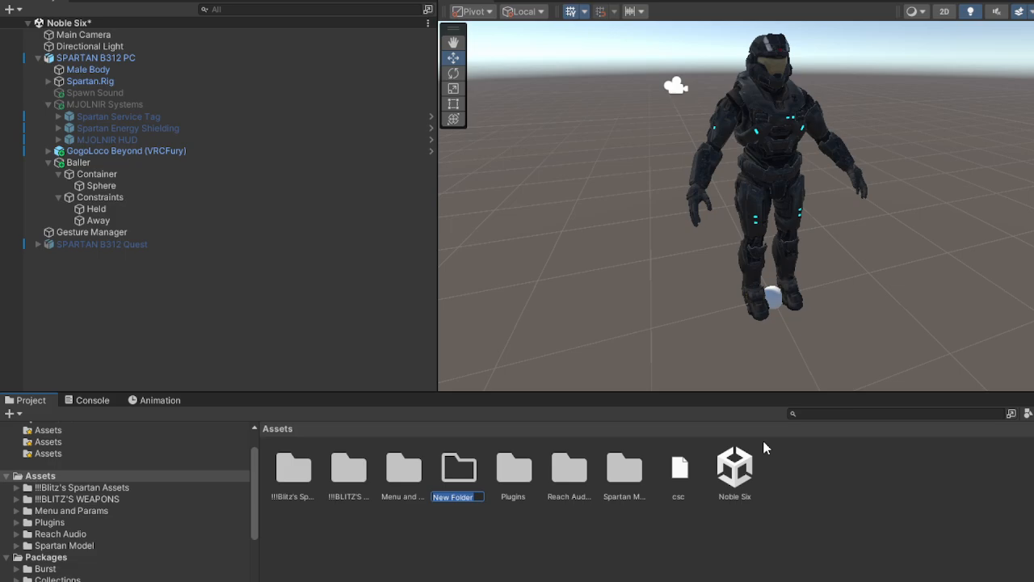
type("Baller")
key("Return")
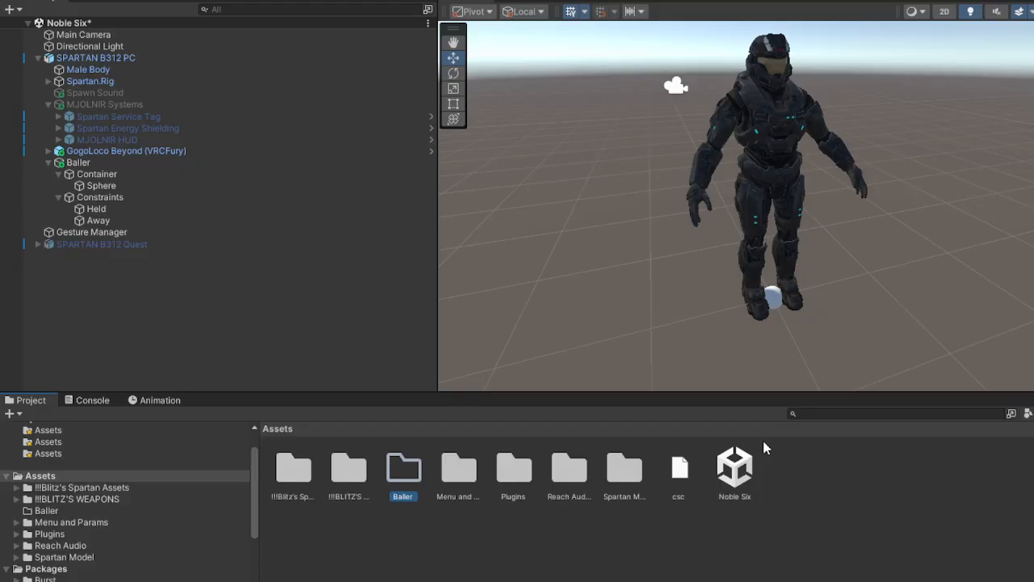
key("Return")
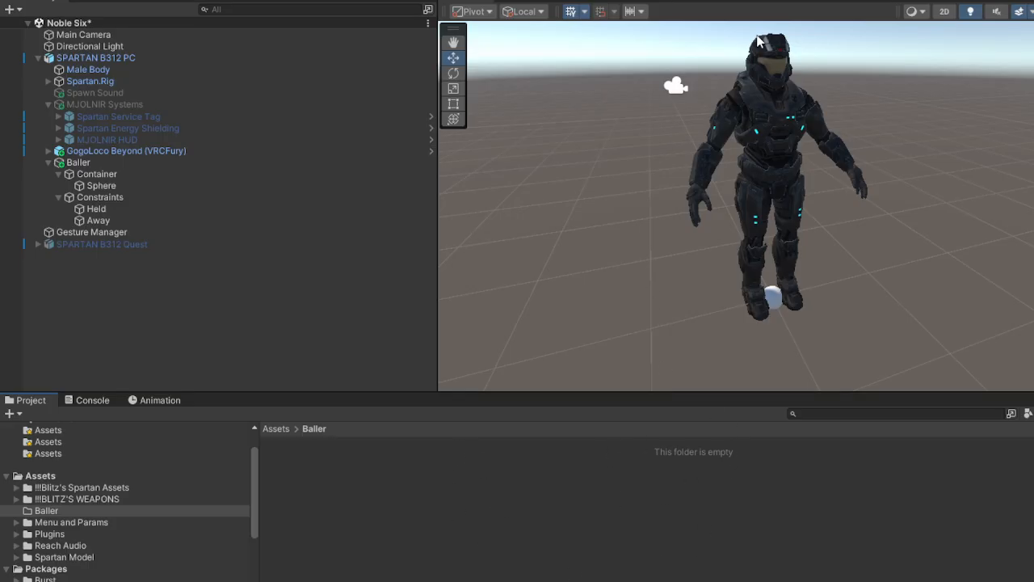
Create an animator controller named Baller Anim in the Baller folder.
left_click(807, 471)
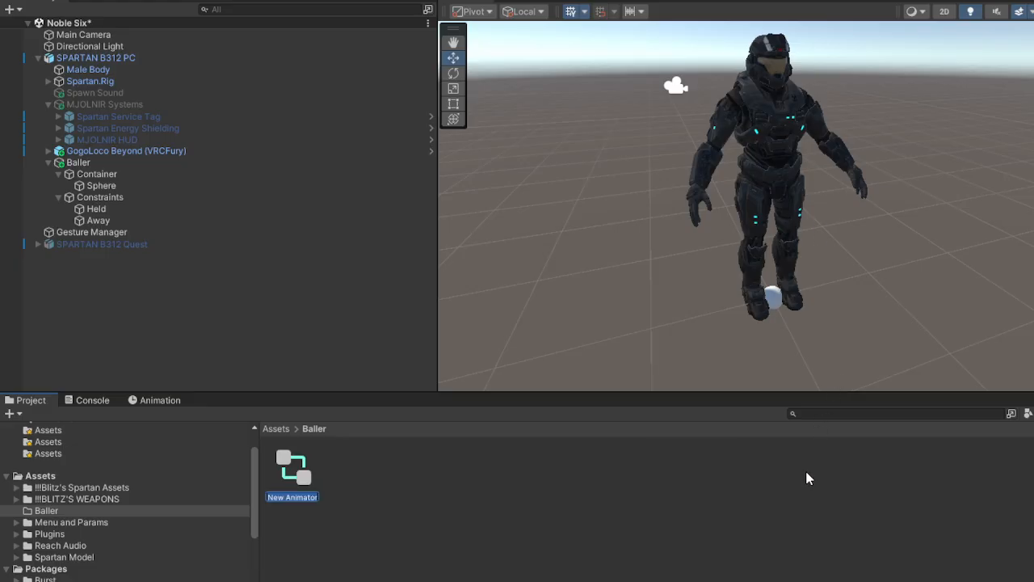
type("Baller Anim")
key("Return")
Create an animation clip named Baller Held for the Baller object.
left_click(122, 160)
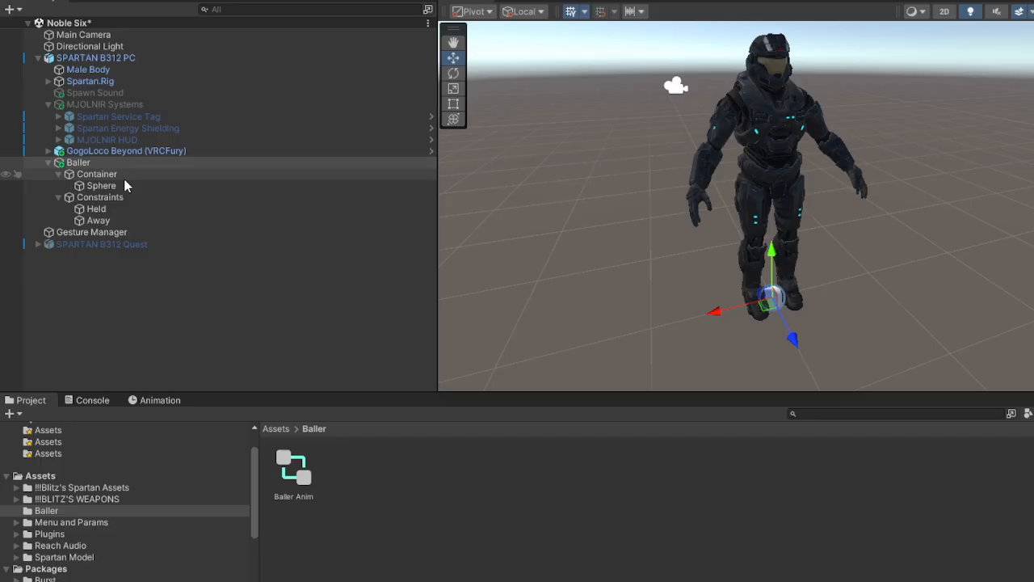
left_click(152, 401)
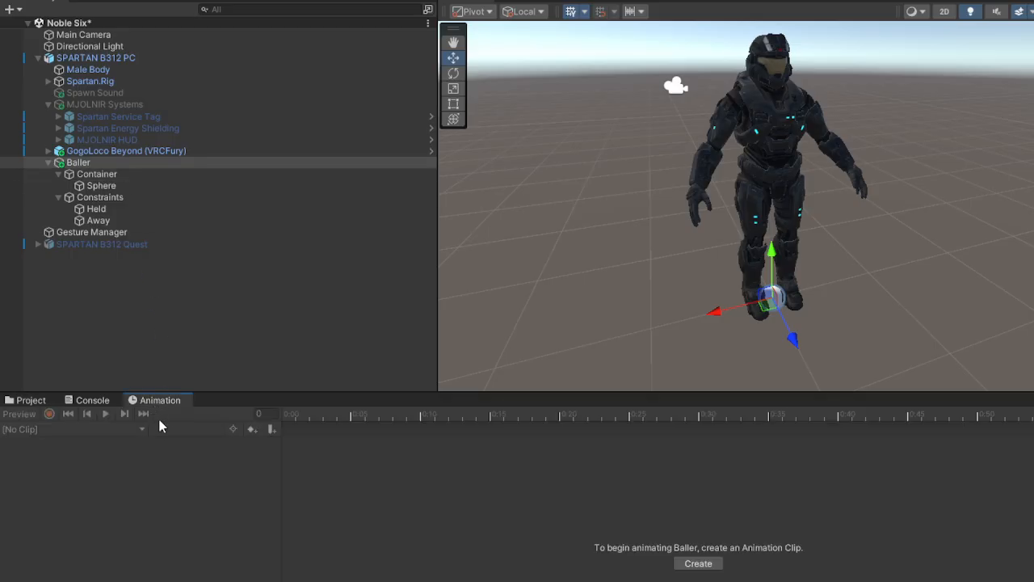
left_click(686, 563)
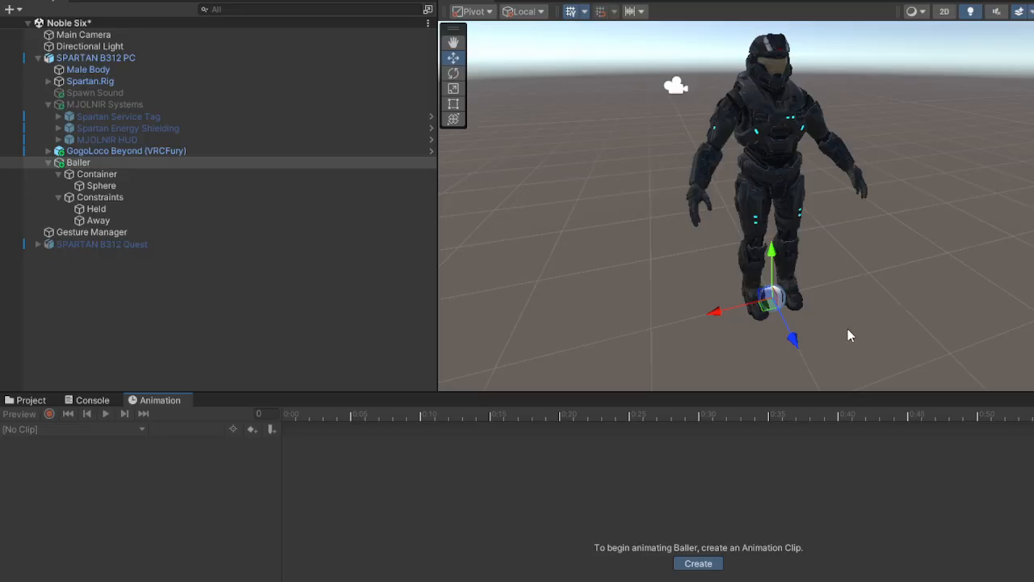
key("Return")
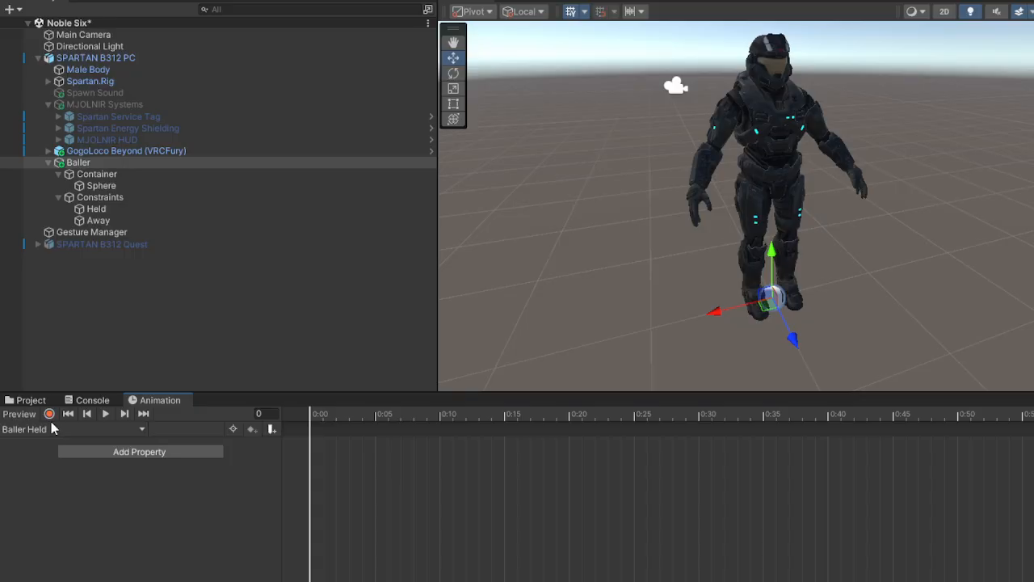
Record a keyframe at frame 0 of Baller Held with Container's parent constraint source 0 weight at 1 and source 1 weight at 0.
left_click_drag(332, 415, 2, 388)
left_click(49, 413)
left_click(116, 173)
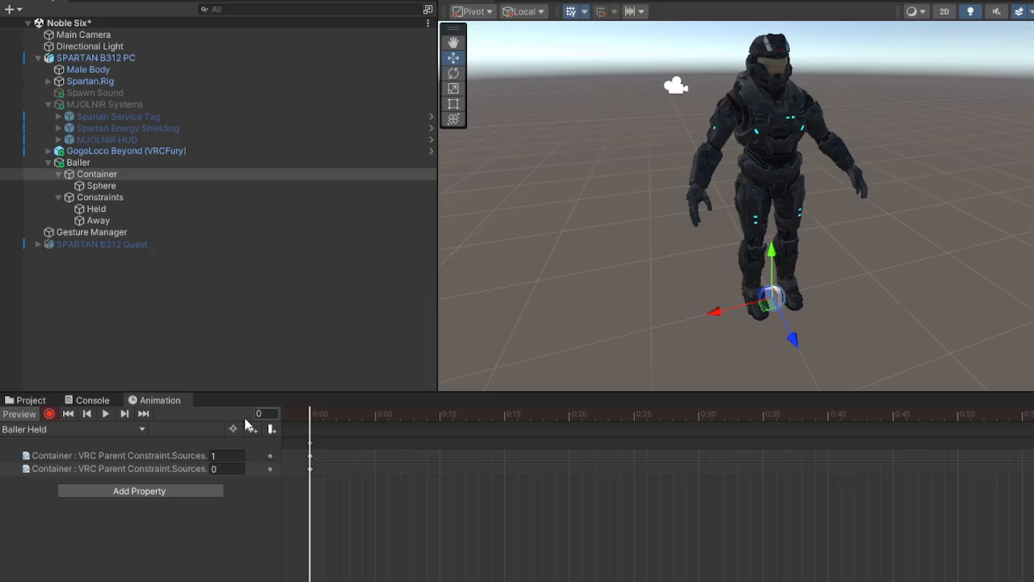
left_click_drag(280, 490, 388, 522)
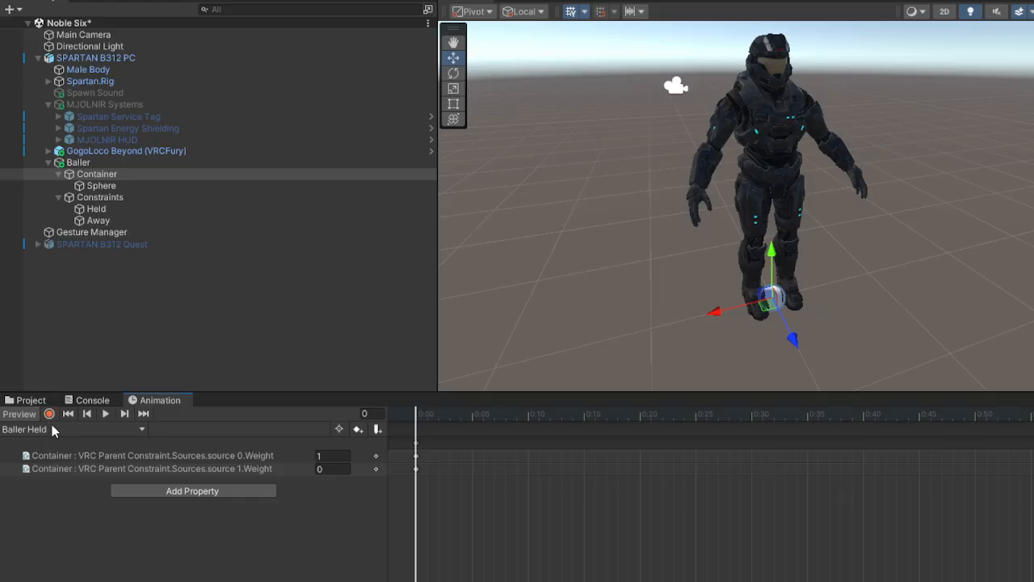
Duplicate the Baller Held animation clip and name the copy Baller Away.
left_click(31, 399)
left_click(355, 470)
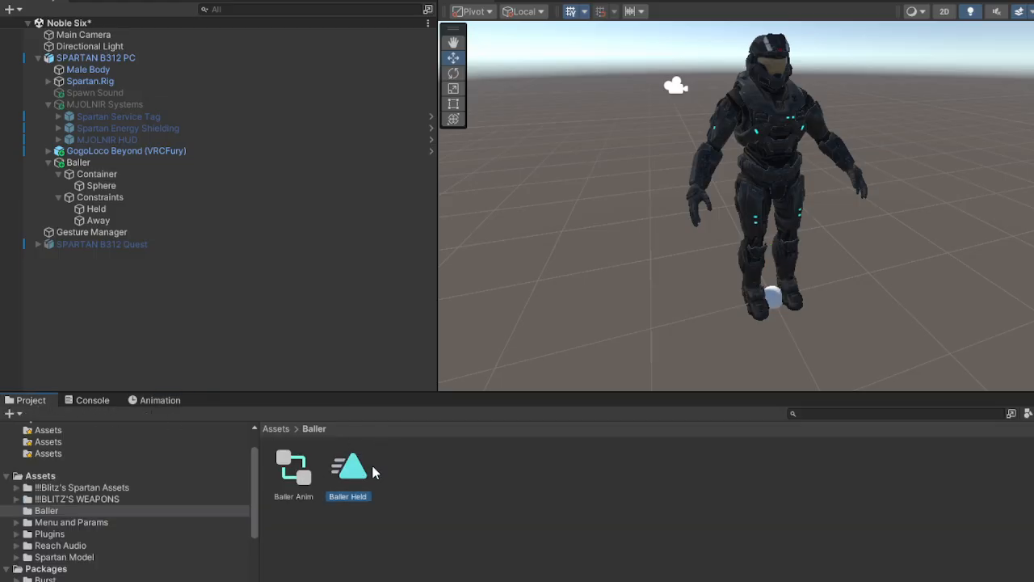
key("ctrl+d")
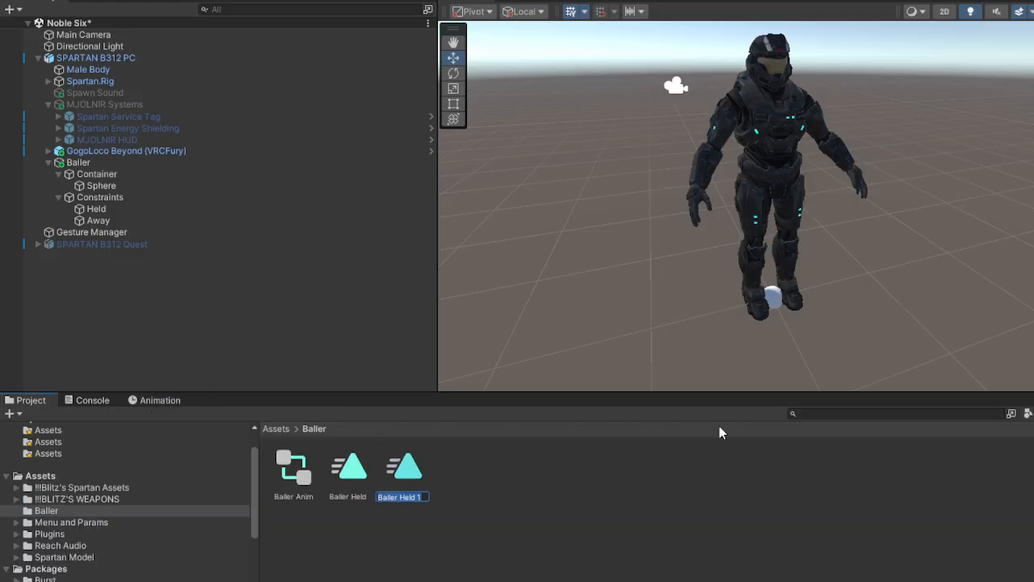
key("Right")
key("BackSpace")
key("BackSpace")
key("BackSpace")
key("BackSpace")
key("BackSpace")
key("BackSpace")
key("BackSpace")
type("Away")
key("Return")
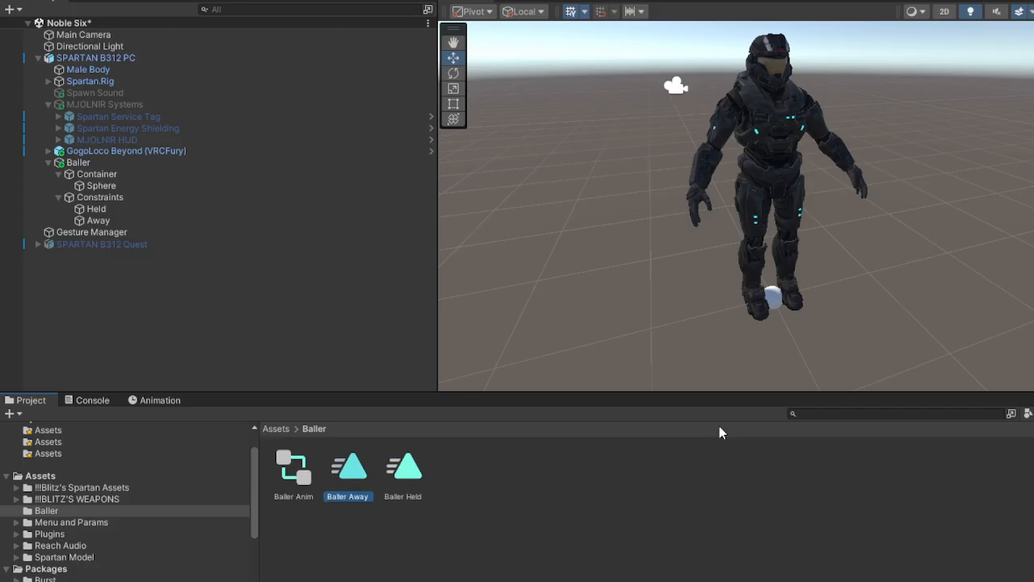
Add the Baller Away clip as a state in the Base Layer of the Baller Anim controller.
double_click(307, 473)
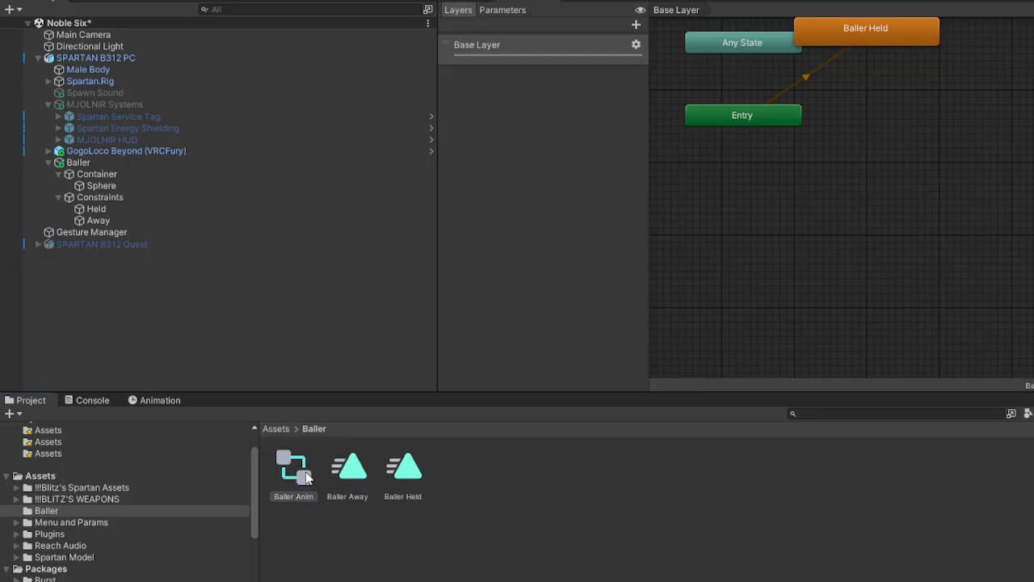
scroll(797, 168, "down", 3)
middle_click_drag(797, 168, 766, 221)
left_click_drag(344, 482, 810, 197)
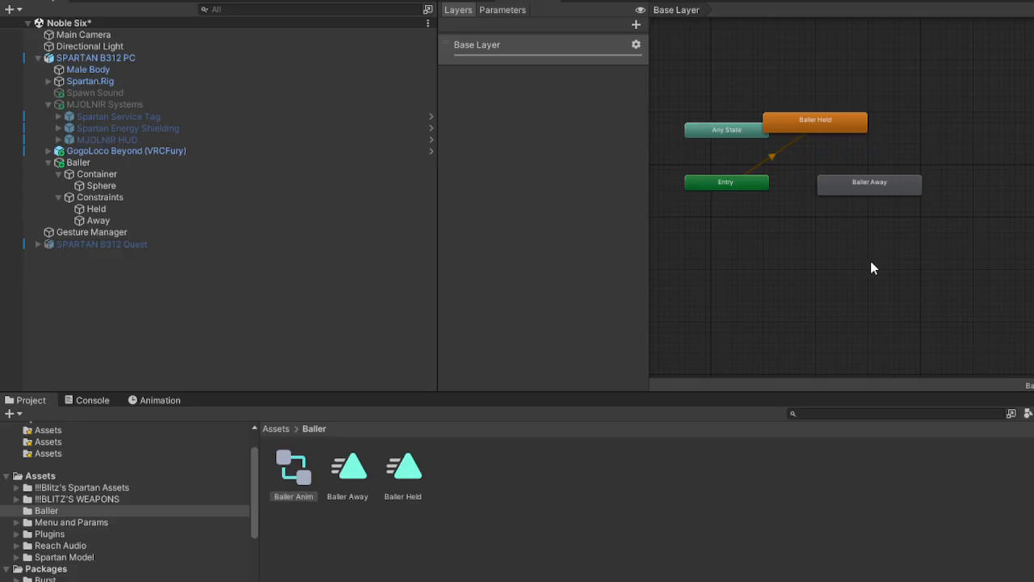
In the Baller Away clip, set Container's parent constraint source 0 weight to 0 and source 1 weight to 1 at frame 0.
left_click(458, 4)
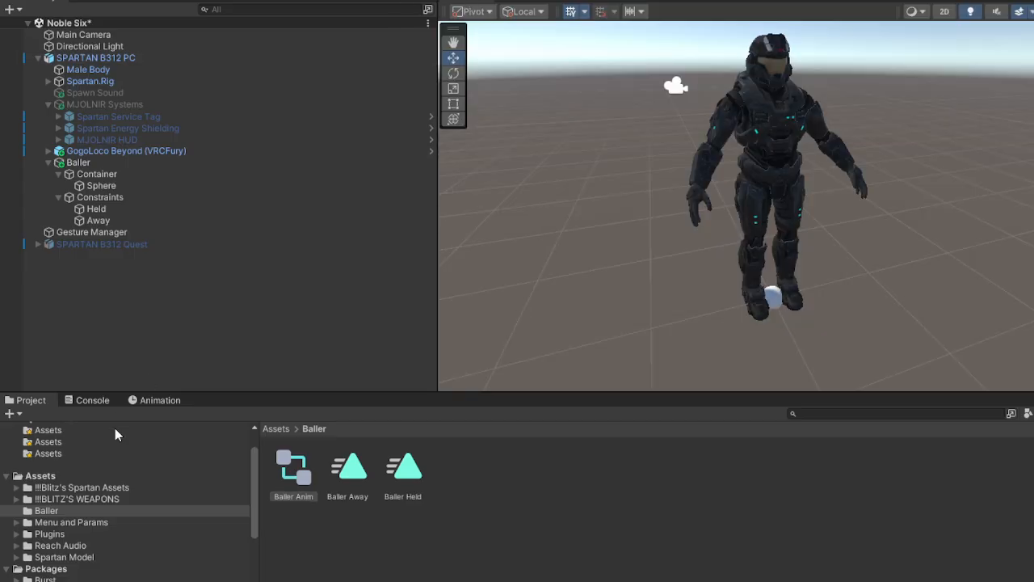
left_click(93, 161)
left_click(165, 400)
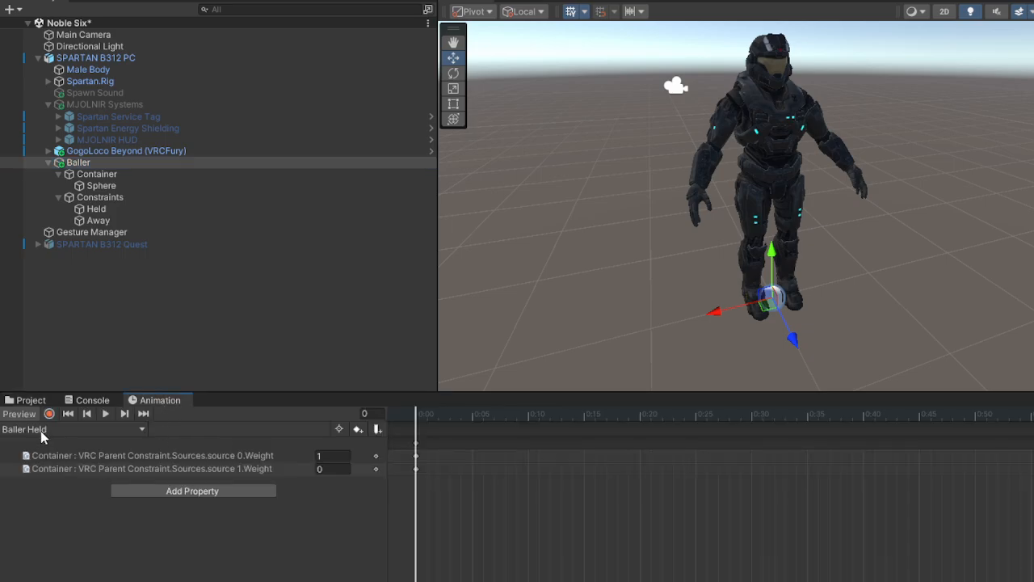
left_click(62, 445)
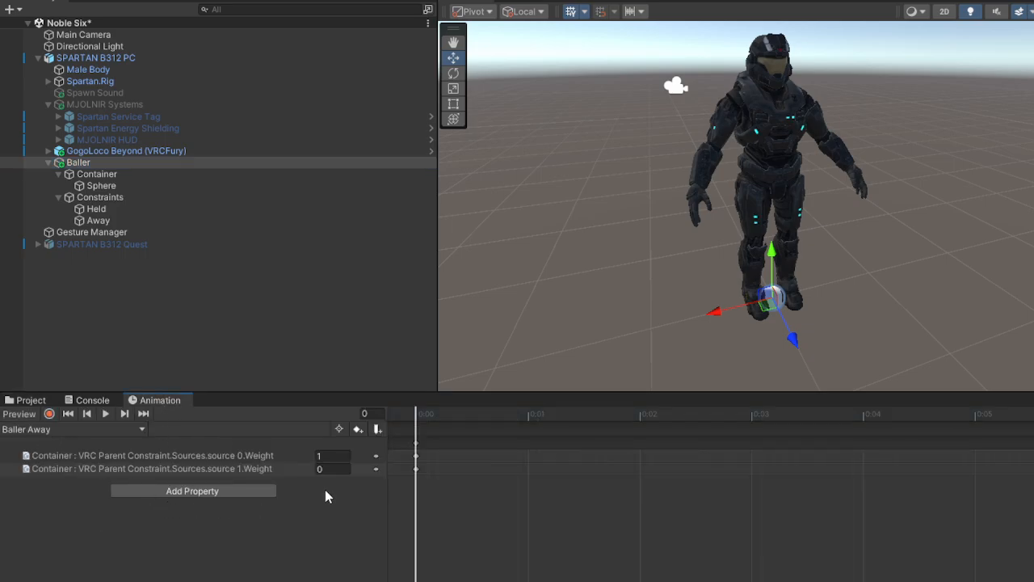
left_click(332, 456)
type("0")
left_click(329, 467)
left_click_drag(410, 412, 316, 472)
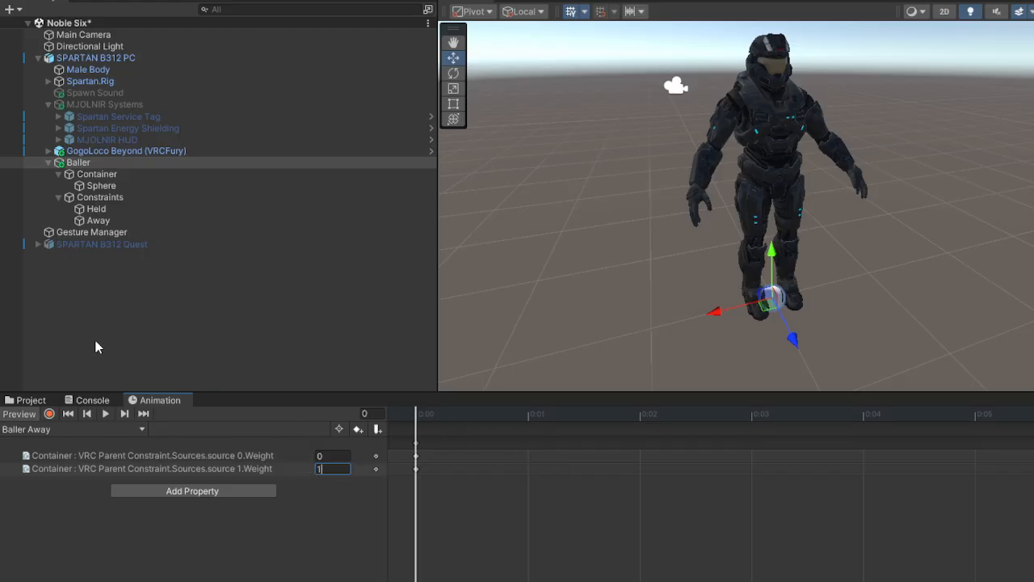
left_click(113, 212)
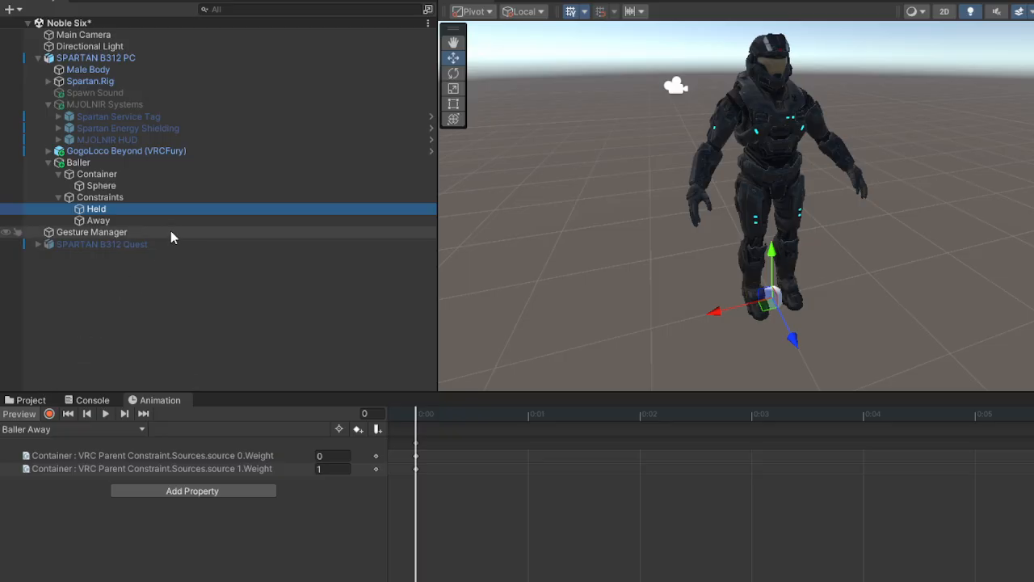
left_click(122, 185)
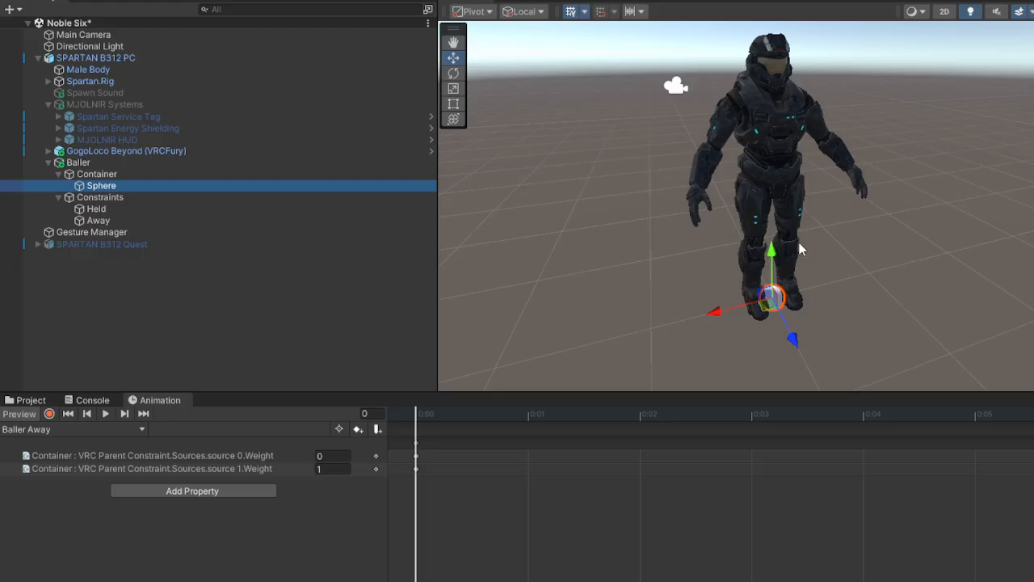
Create a VRChat expressions menu asset named Baller in the Baller folder.
left_click(33, 400)
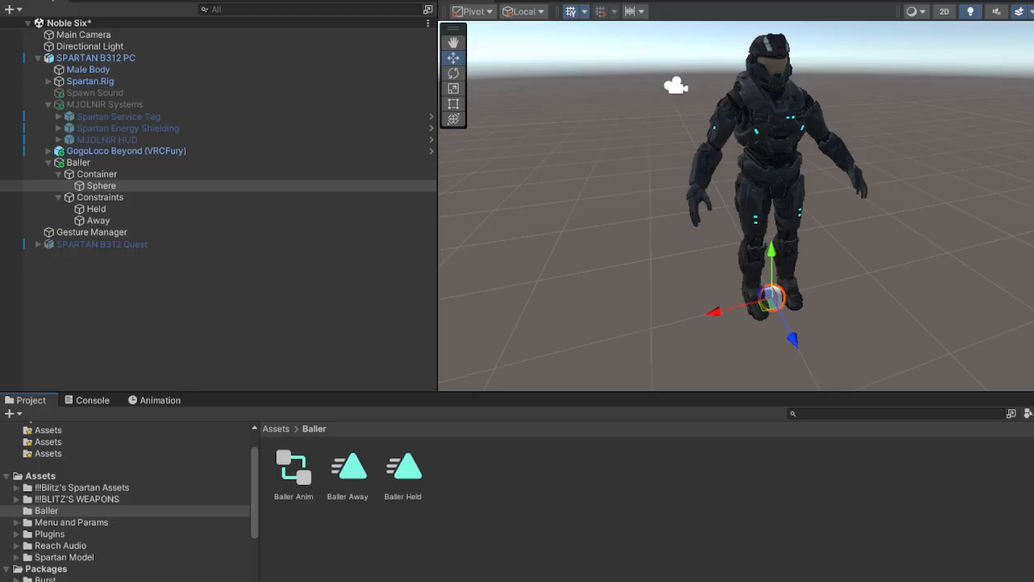
left_click(629, 568)
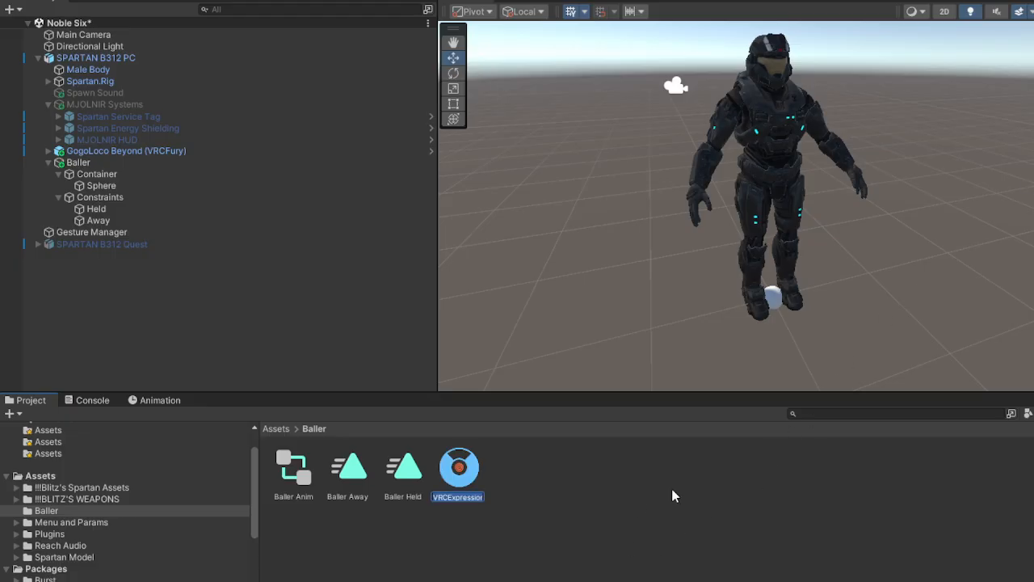
key("BackSpace")
type("Baller")
key("Return")
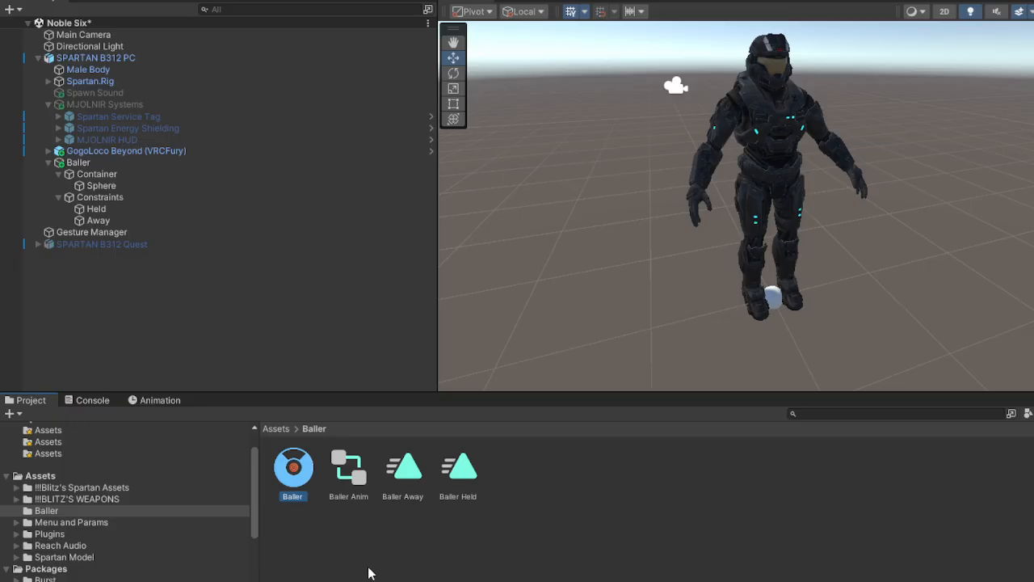
Create a VRChat expression parameters asset named Baller Parameters in the Baller folder and assign it on the Baller object.
left_click(539, 520)
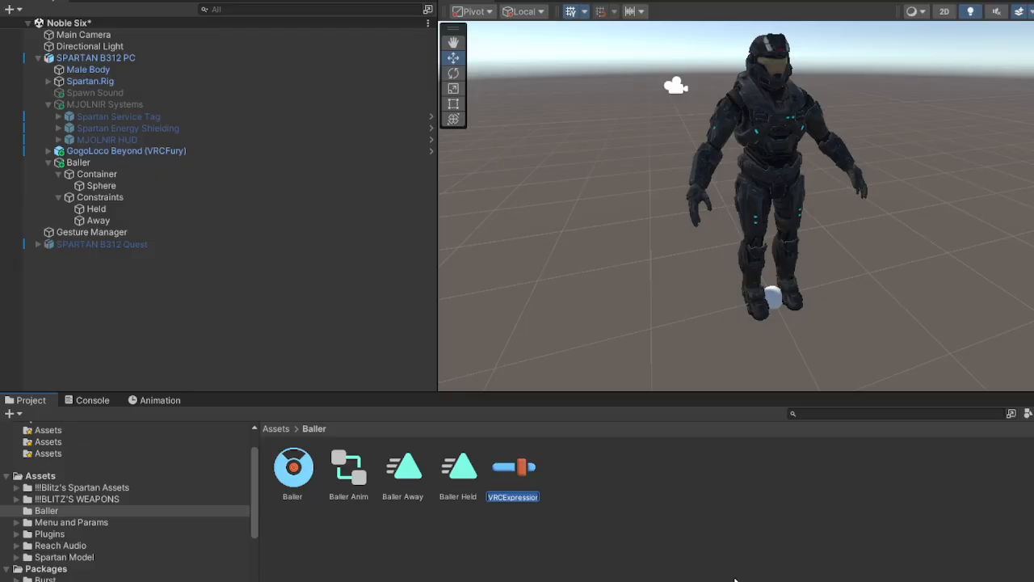
type("Baller Parameters")
key("Return")
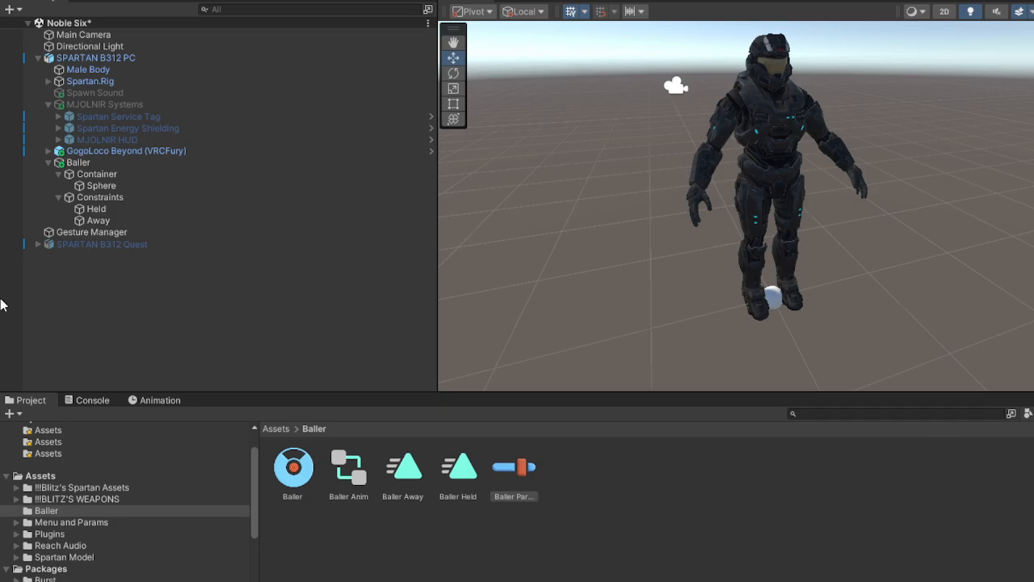
left_click(91, 161)
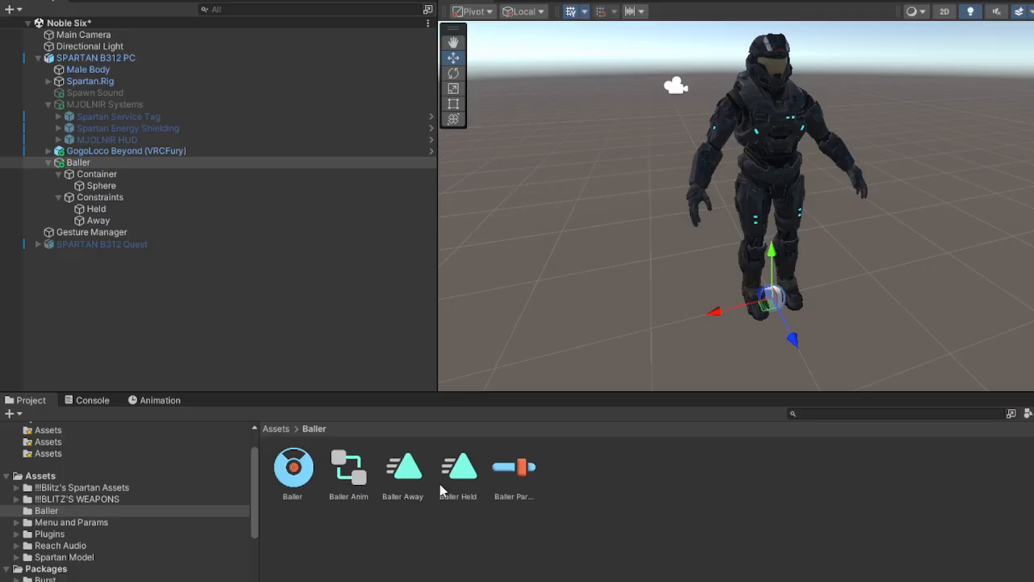
left_click_drag(508, 483, 1033, 556)
Move the Held constraint object up from the feet to beside the avatar's right thigh.
left_click(113, 210)
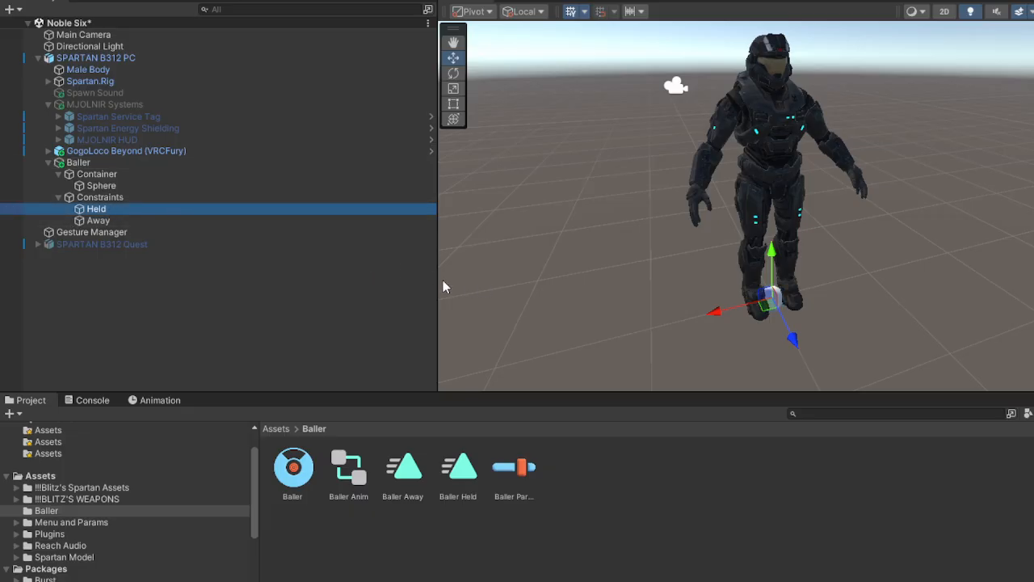
left_click_drag(770, 300, 729, 200)
right_click_drag(684, 257, 772, 191)
key("w")
key("a")
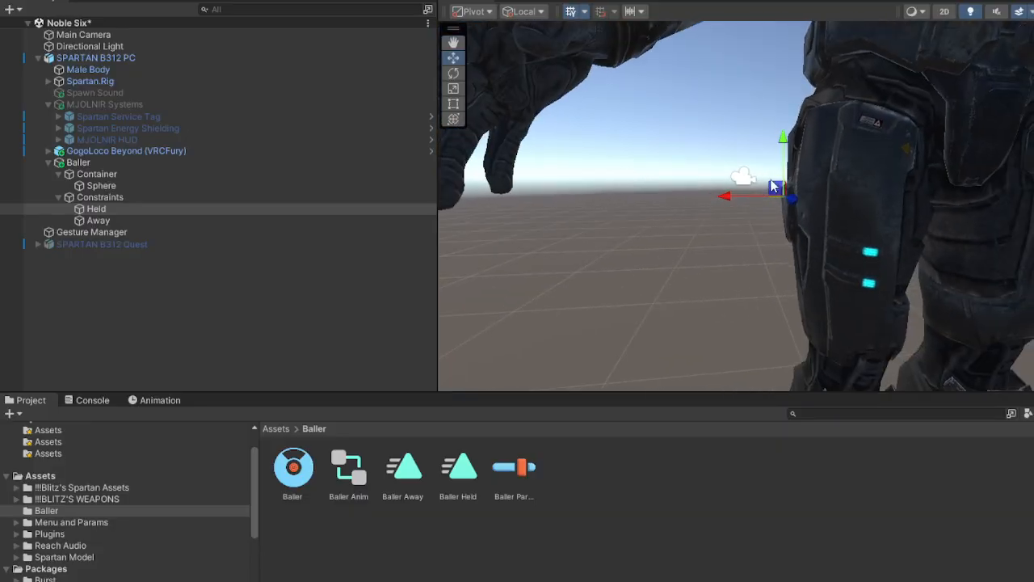
Create an empty child object named Held_Physbone under Held.
left_click(134, 208)
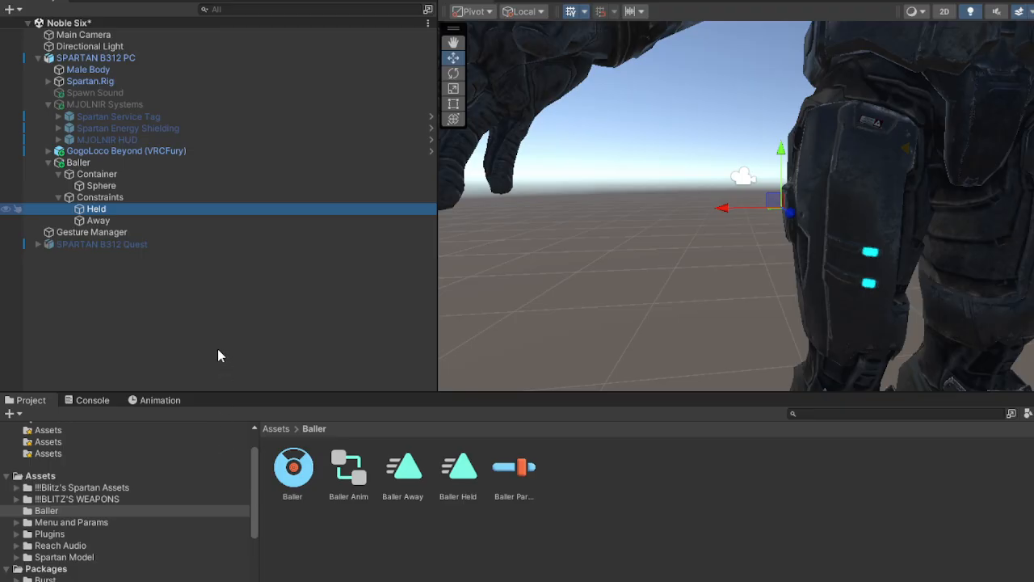
key("alt+shift+n")
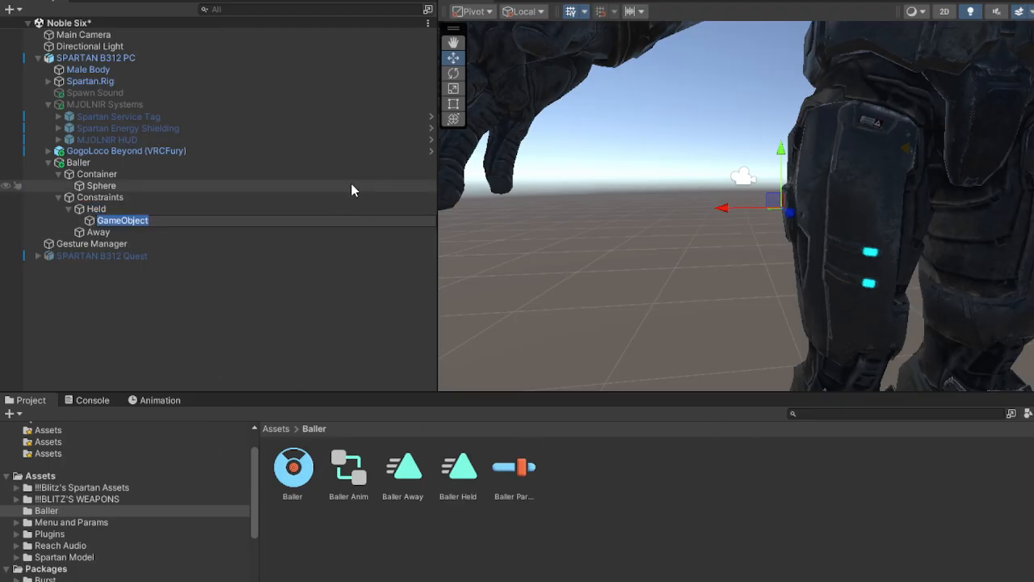
type("Held_Physbone")
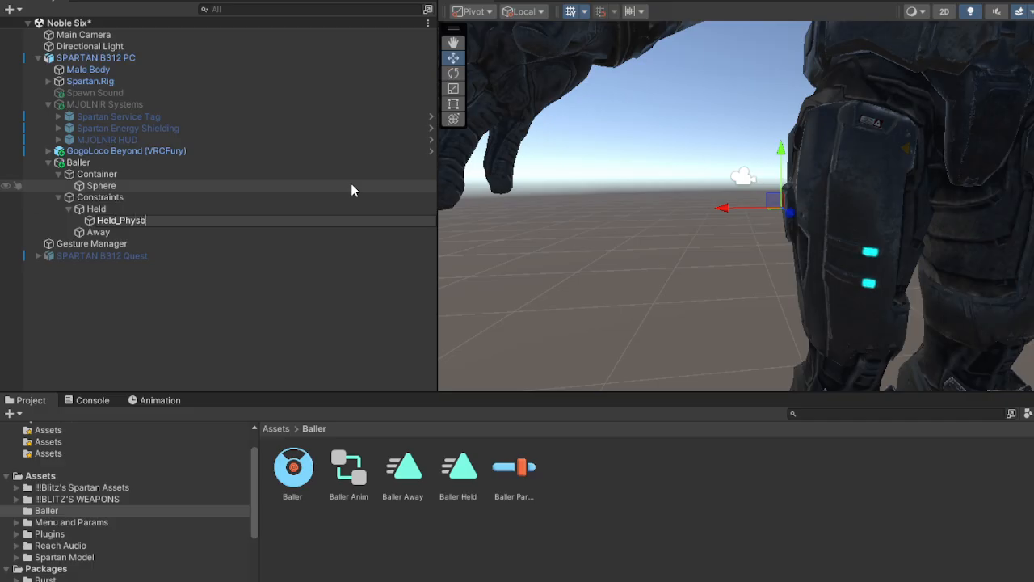
key("Return")
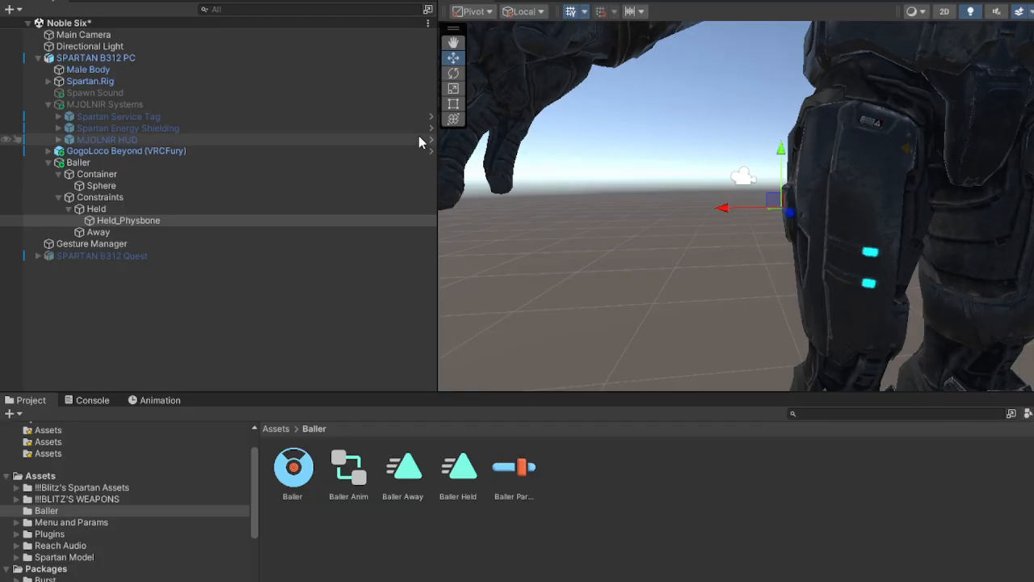
scroll(485, 186, "down", 5)
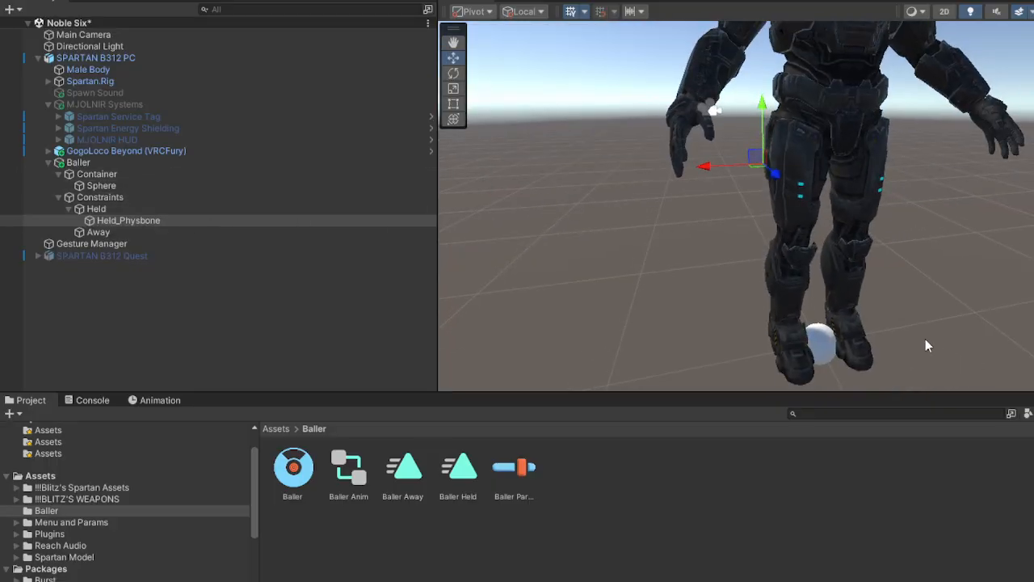
scroll(927, 345, "up", 5)
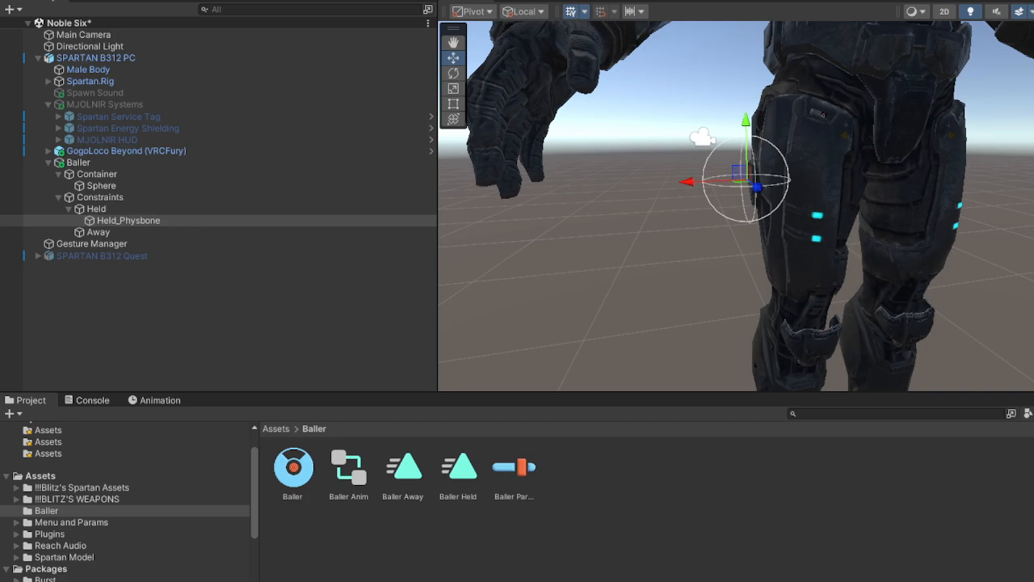
left_click_drag(662, 248, 687, 224, "alt")
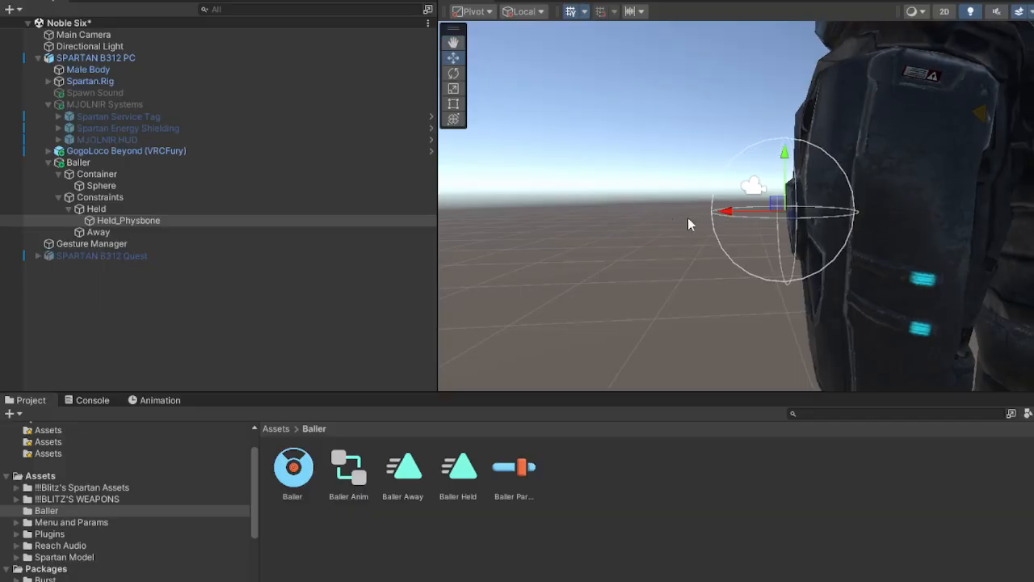
left_click_drag(978, 355, 837, 271, "alt")
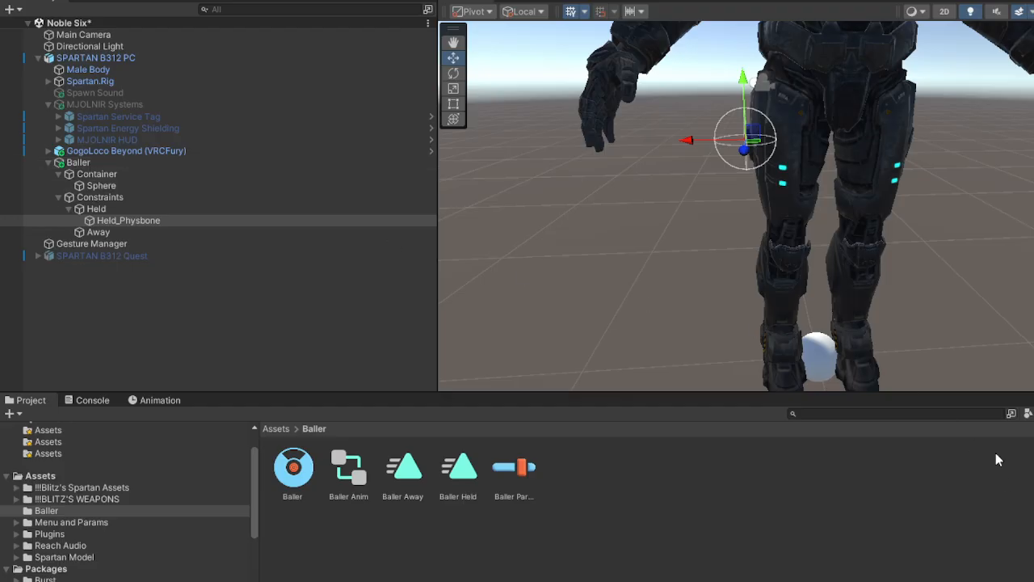
Add two Bool parameters named Baller and Baller_IsGrabbed to the Baller Anim controller.
left_click(112, 165)
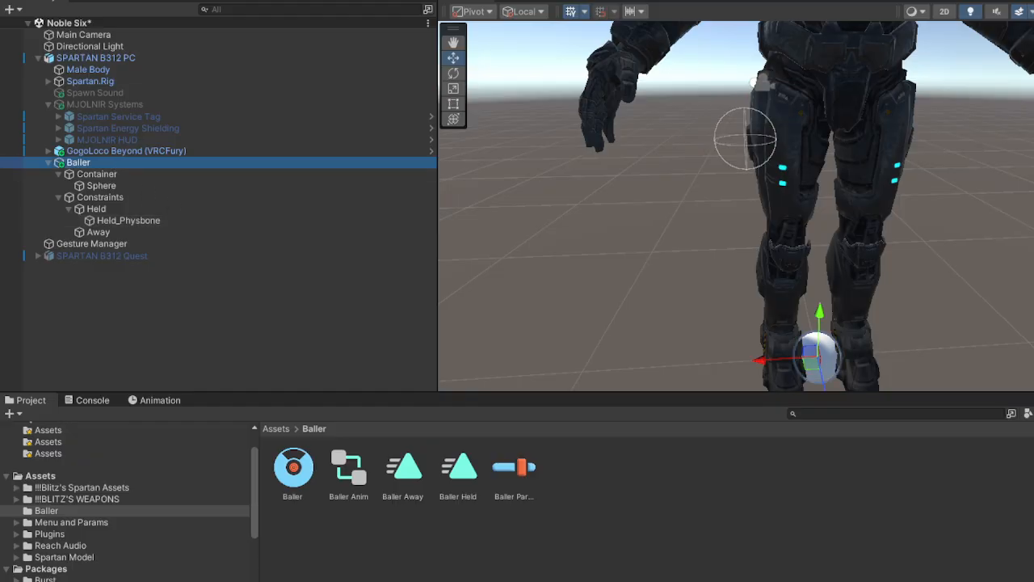
double_click(349, 473)
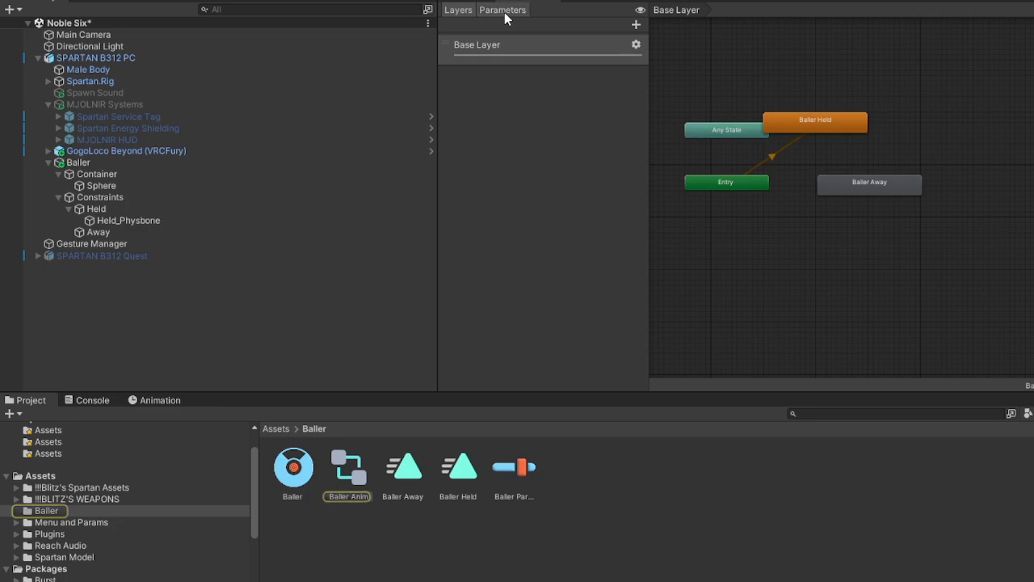
left_click(503, 12)
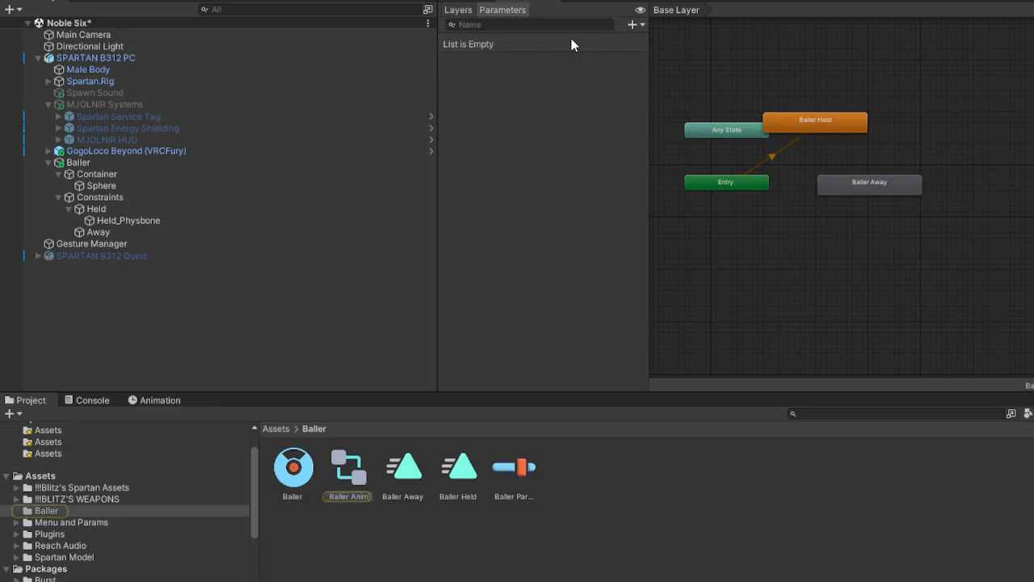
left_click(632, 24)
left_click(655, 68)
type("Baller")
key("Return")
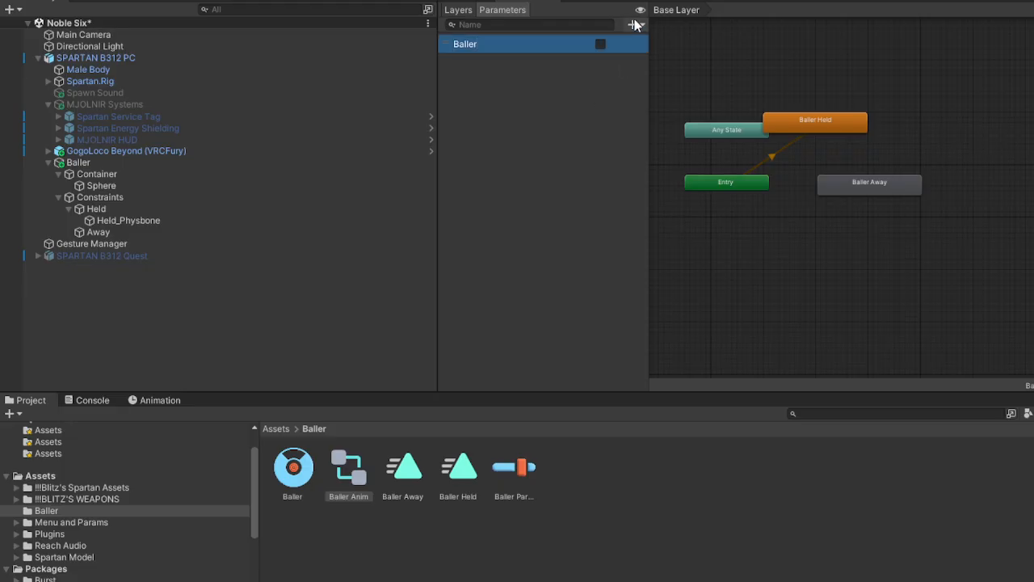
left_click(659, 77)
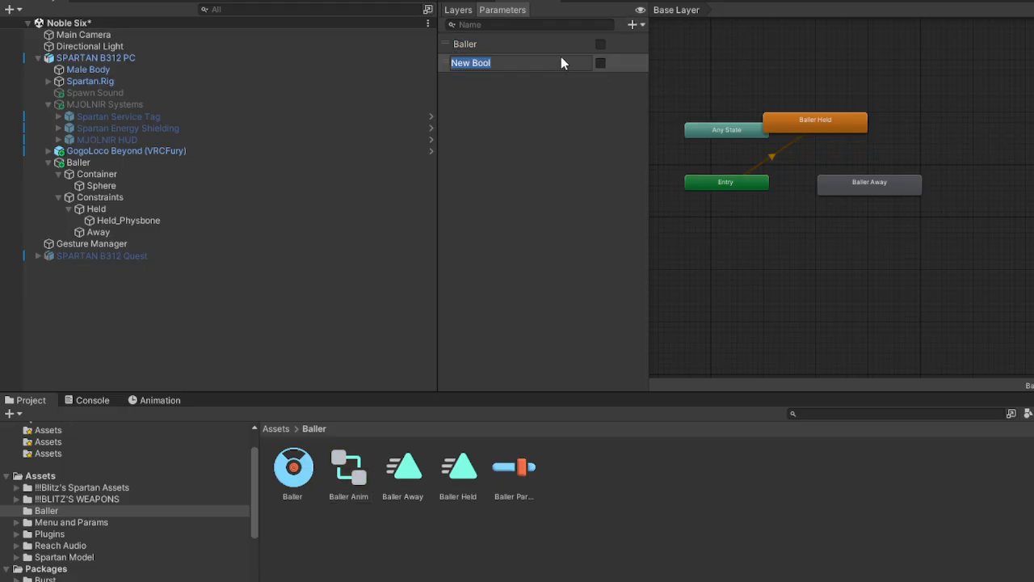
type("Baller_IsGrabbed")
key("Return")
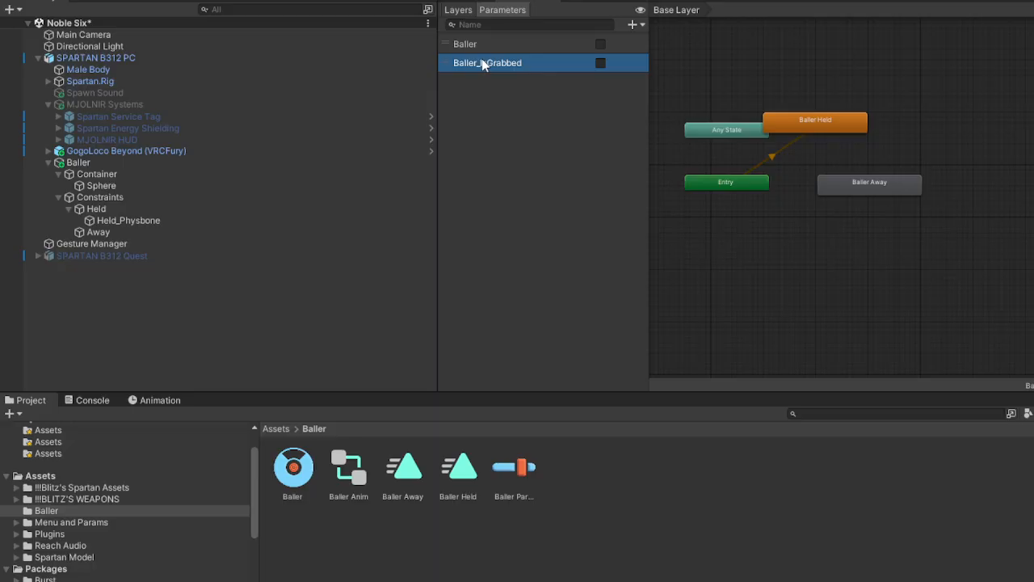
Arrange the Base Layer states so Baller Held sits directly above Baller Away, clear of Any State and Entry.
left_click(459, 10)
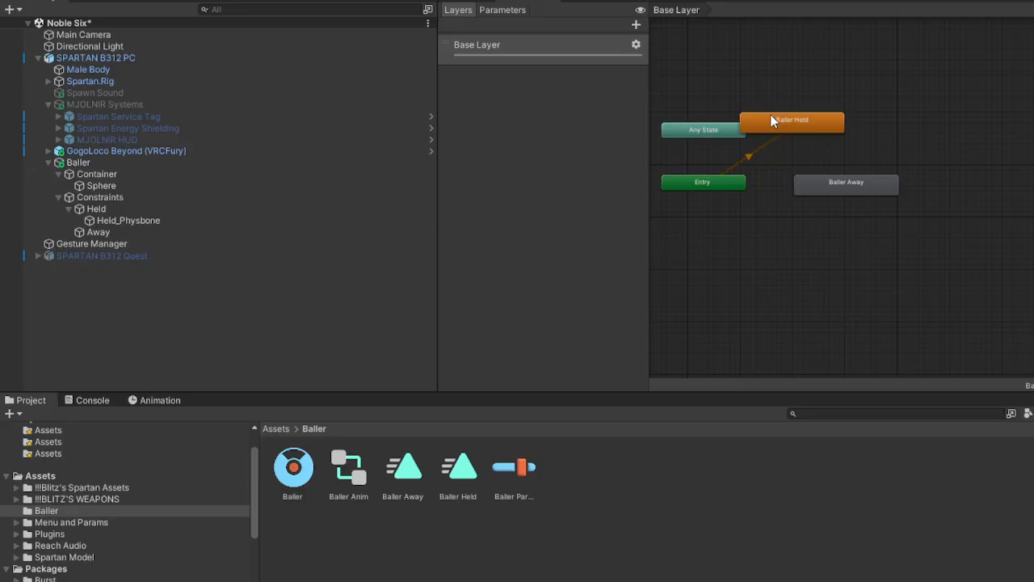
left_click_drag(795, 114, 846, 97)
left_click_drag(850, 177, 848, 158)
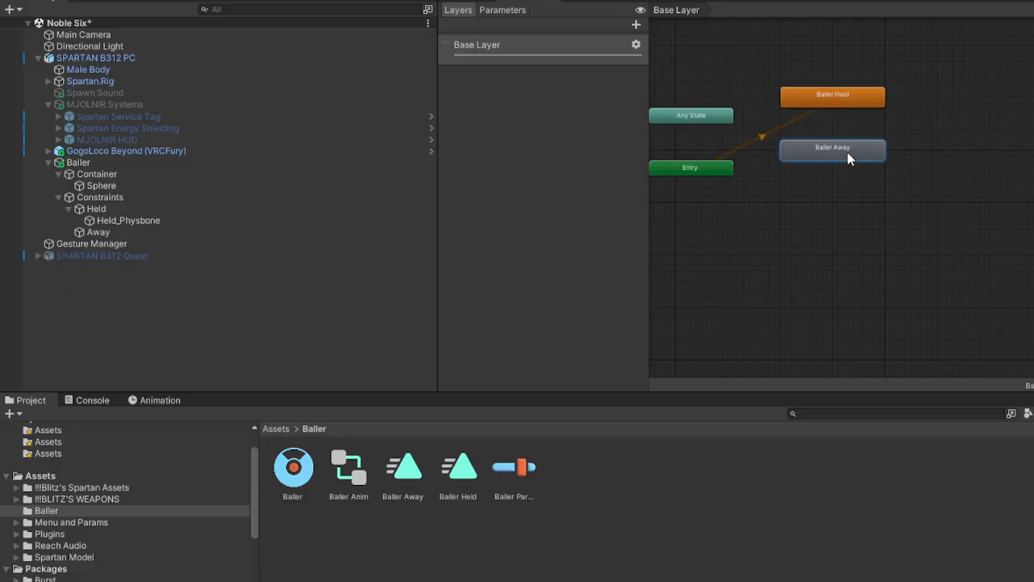
middle_click_drag(797, 160, 863, 226)
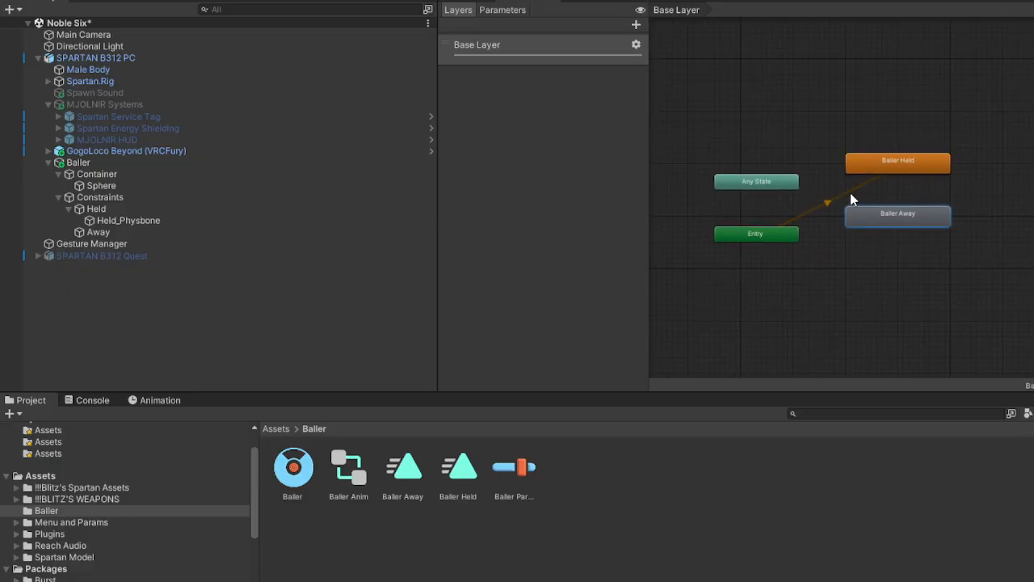
Set Baller Away as the Base Layer's default state in place of Baller Held.
left_click(766, 181)
left_click(769, 233)
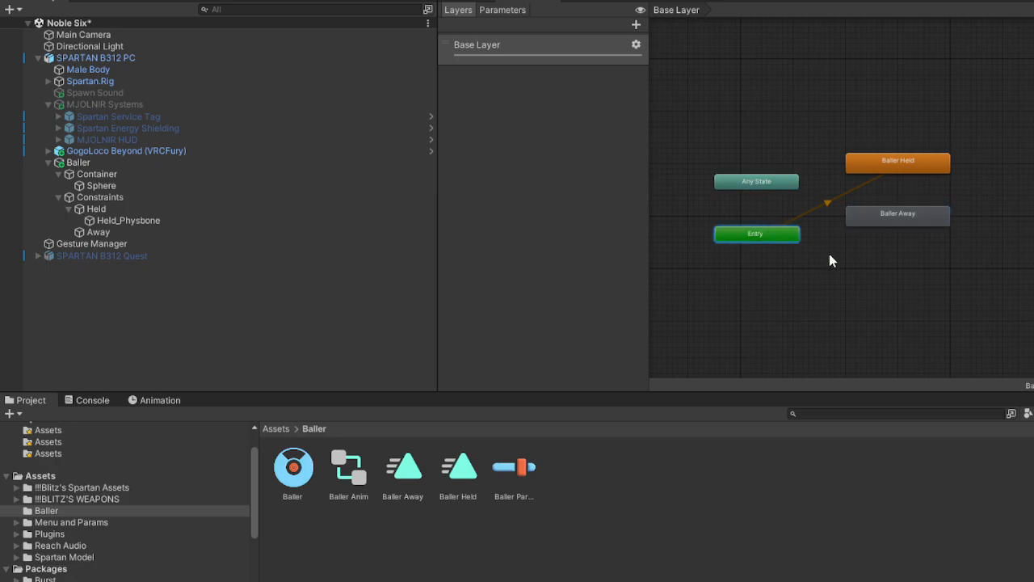
left_click(860, 218)
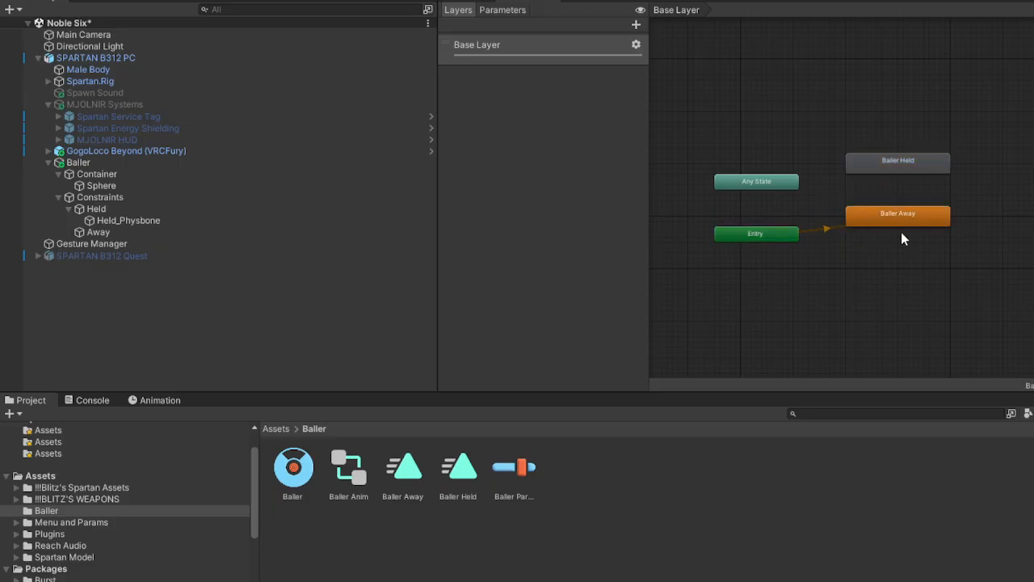
Add transitions from Any State to Baller Held and from Any State to Baller Away.
left_click(752, 183)
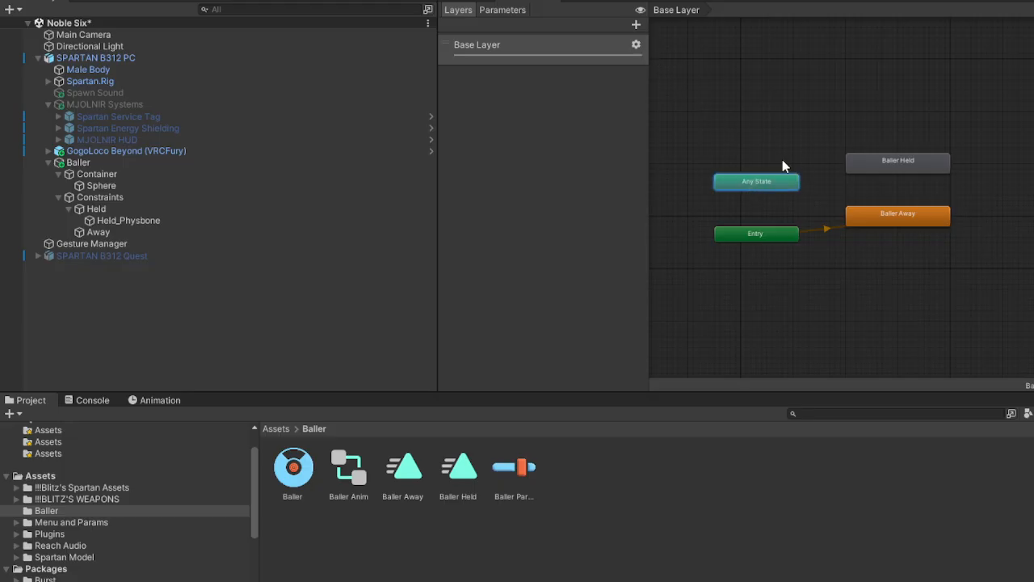
scroll(810, 182, "up", 3)
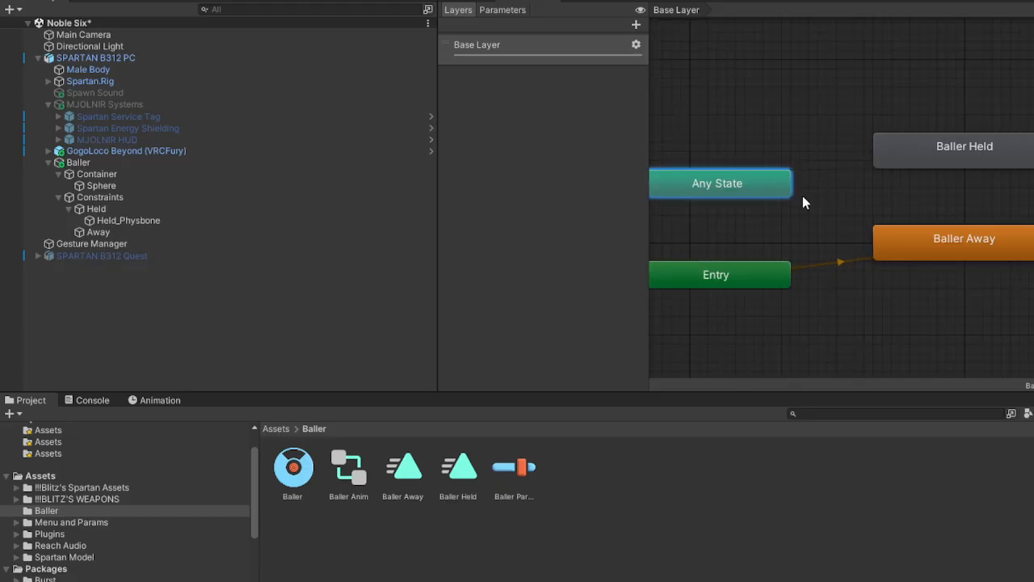
left_click(906, 154)
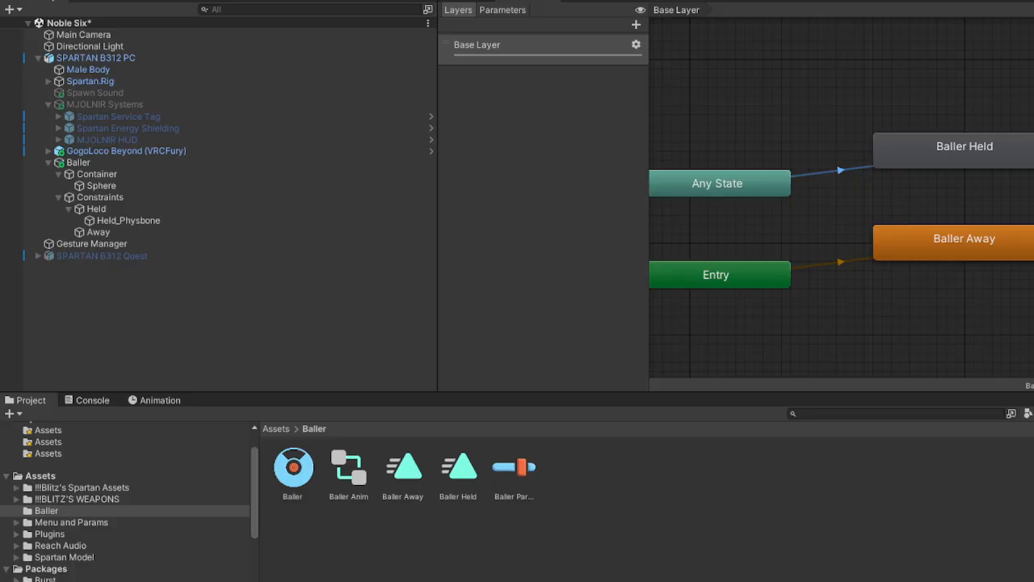
right_click(771, 187)
left_click(796, 194)
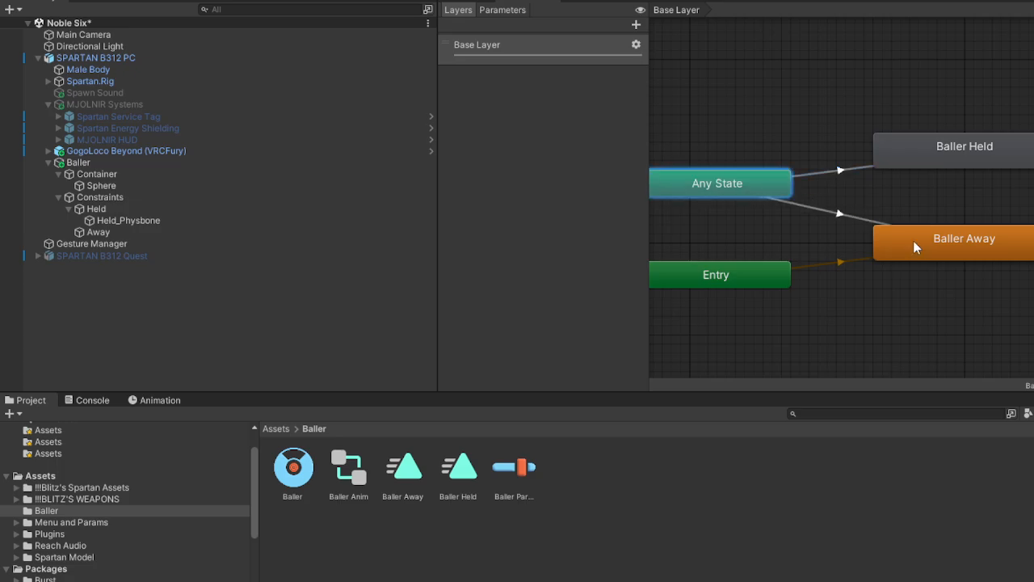
left_click(922, 244)
left_click(837, 219)
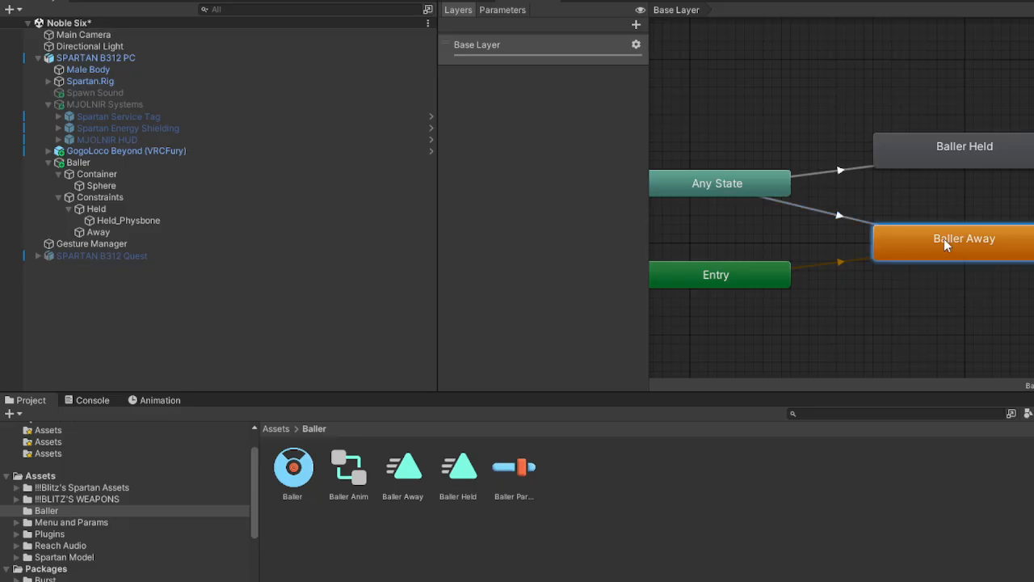
Spread out the state graph by moving Baller Held well above Baller Away and Any State to a height between them.
mouse_move(943, 239)
left_mouse_down()
mouse_move(962, 242)
mouse_move(941, 247)
mouse_move(940, 235)
left_mouse_up()
left_click_drag(913, 143, 913, 45)
scroll(905, 165, "down", 3)
middle_click_drag(905, 161, 911, 209)
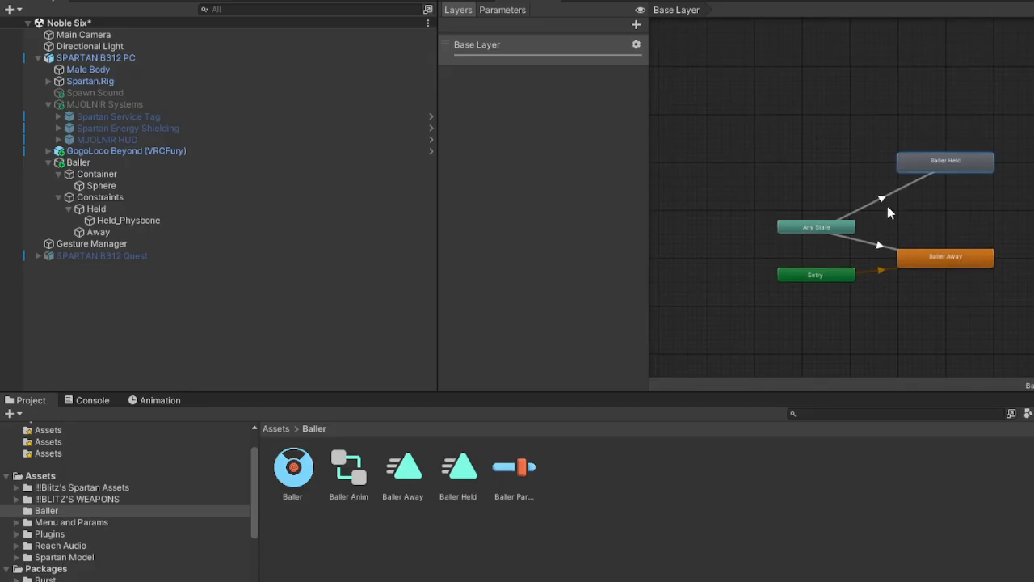
left_click_drag(825, 222, 821, 209)
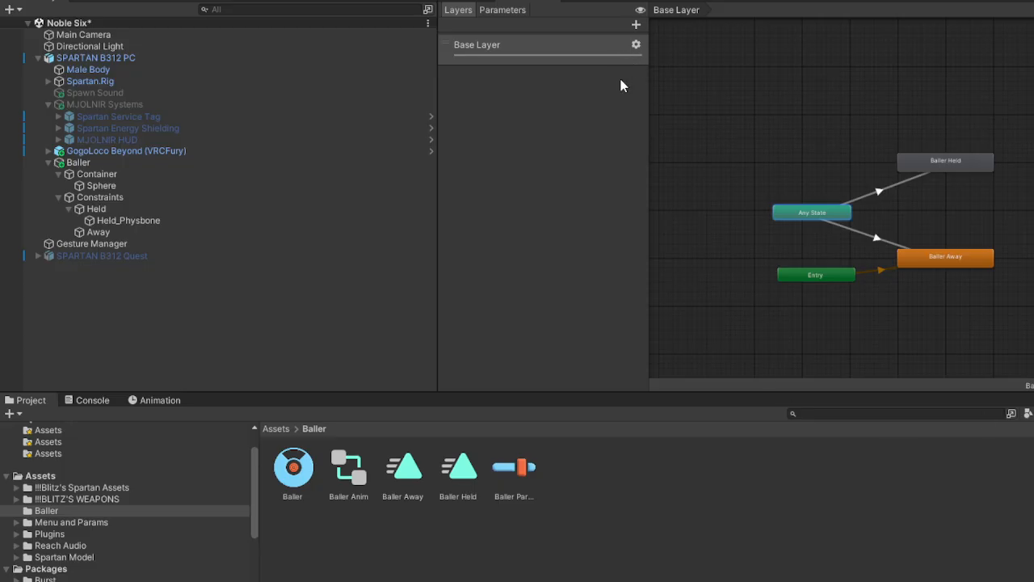
Rename the Base Layer as Baller Position.
double_click(510, 45)
type("B")
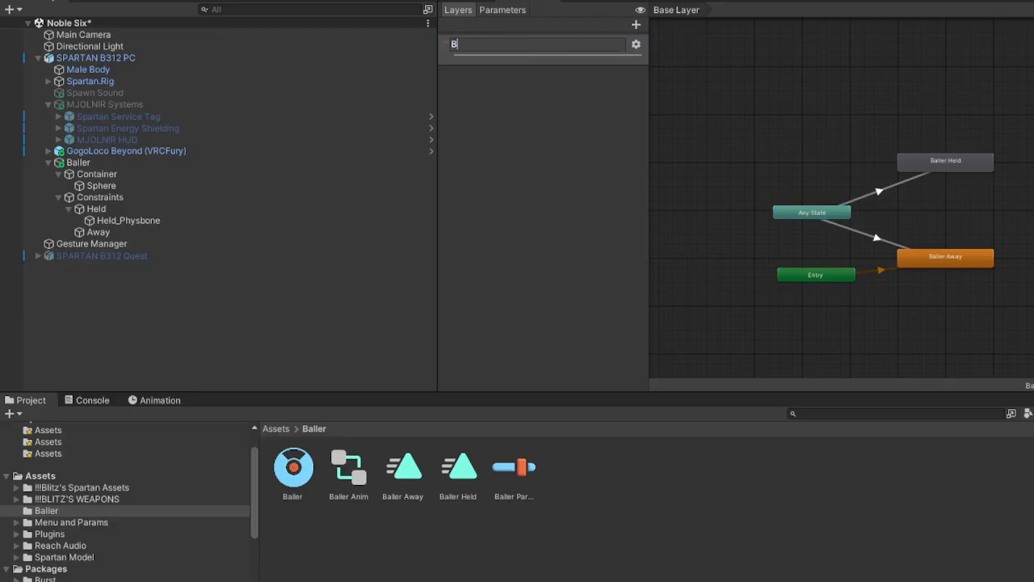
type("aller Position")
key("Return")
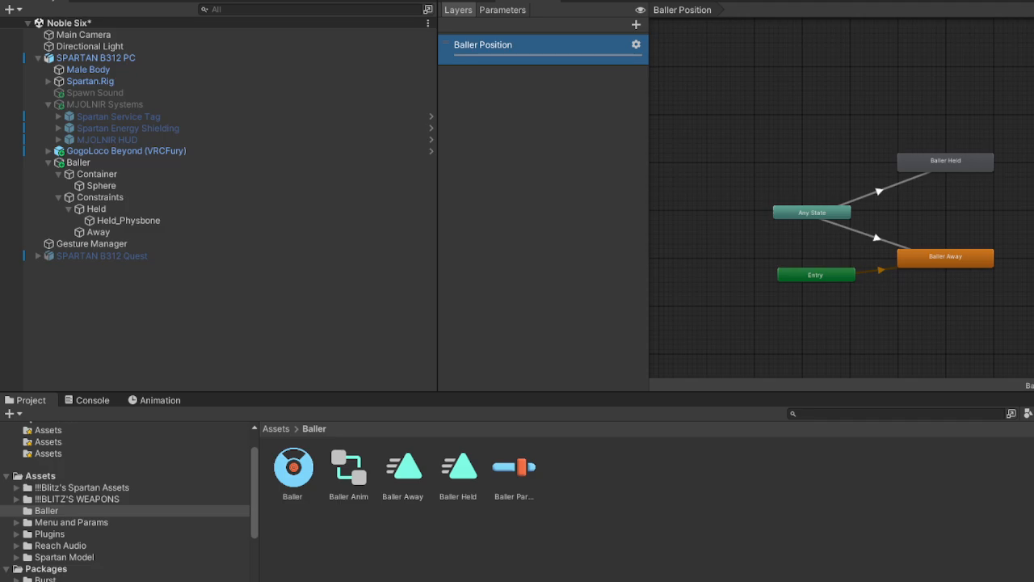
Add a second animator layer named Baller Driver and give it full weight.
left_click(637, 24)
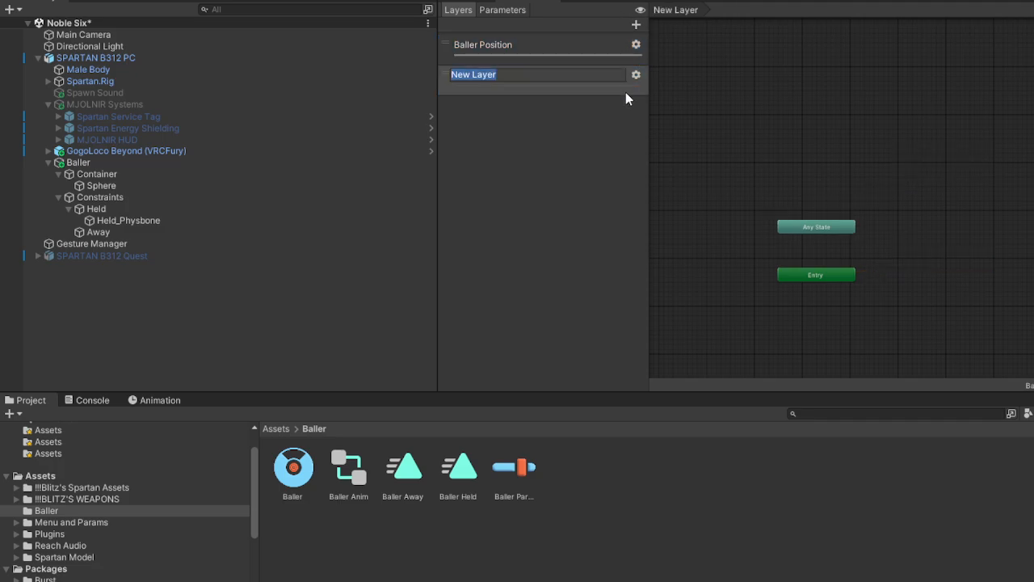
type("Baller Driver")
key("Return")
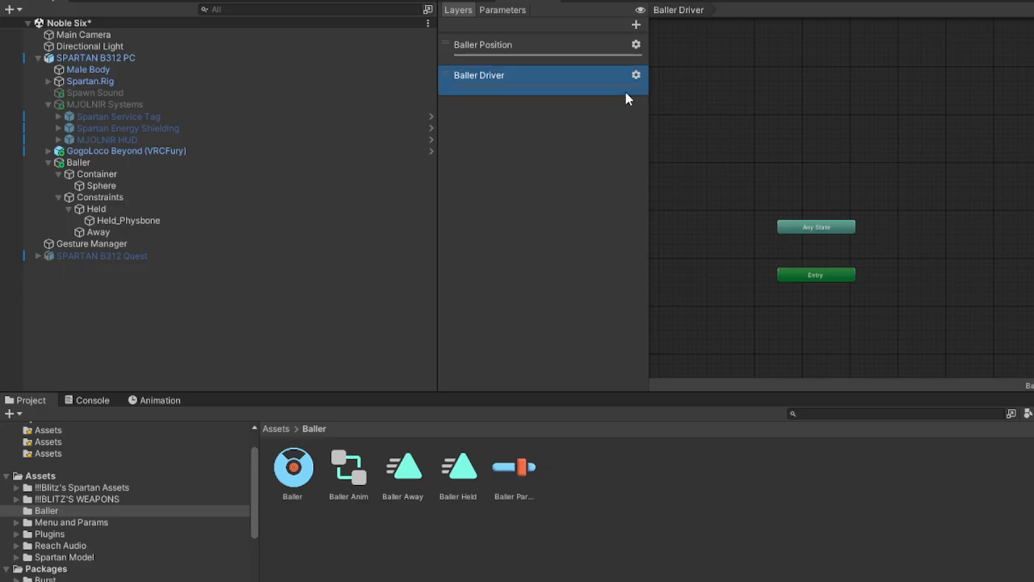
left_click(638, 76)
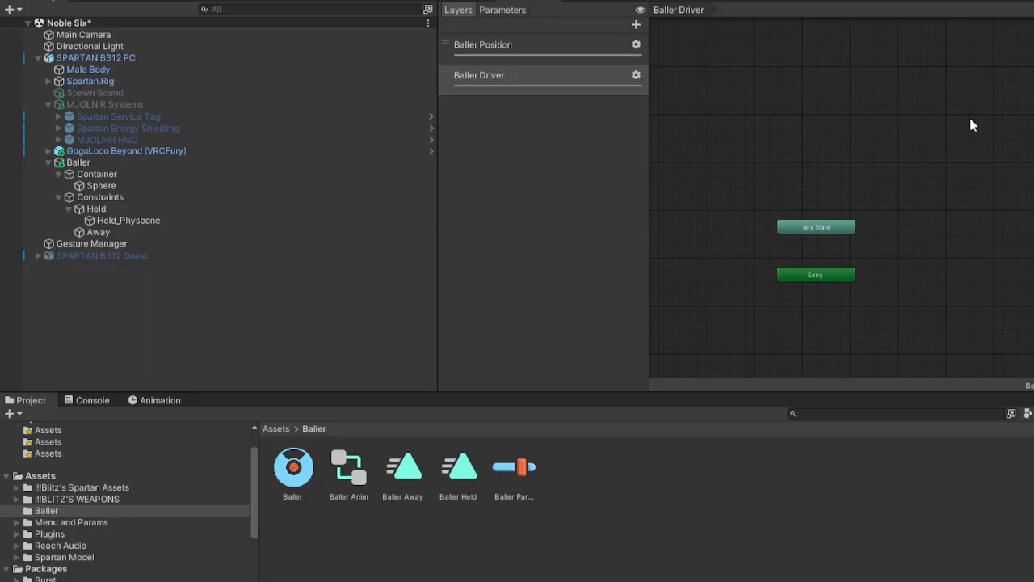
Create a default state named Idle in the Baller Driver layer and place it level with Entry.
middle_click_drag(898, 215, 812, 147)
scroll(790, 161, "up", 5)
scroll(822, 152, "down", 4)
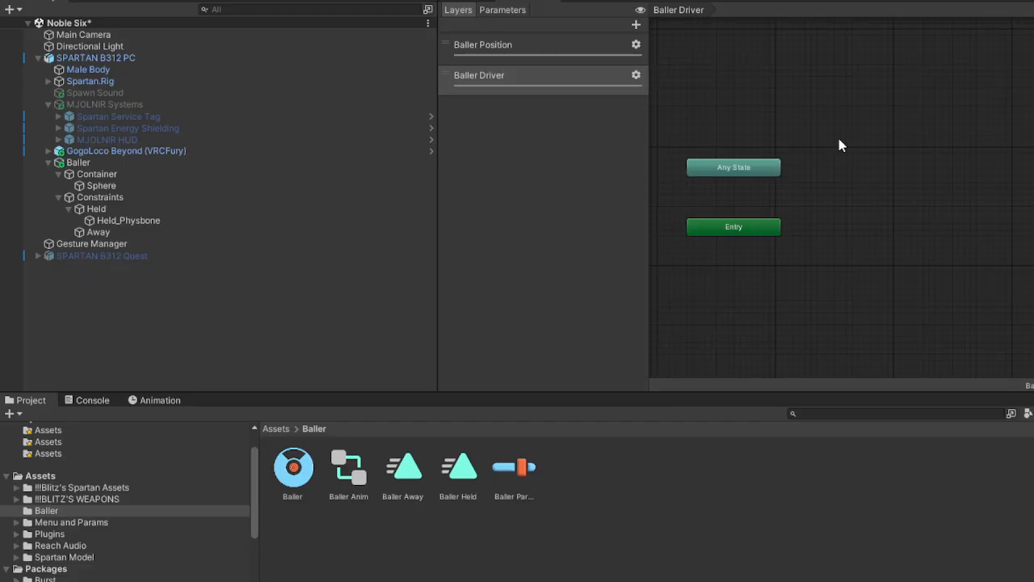
left_click(980, 152)
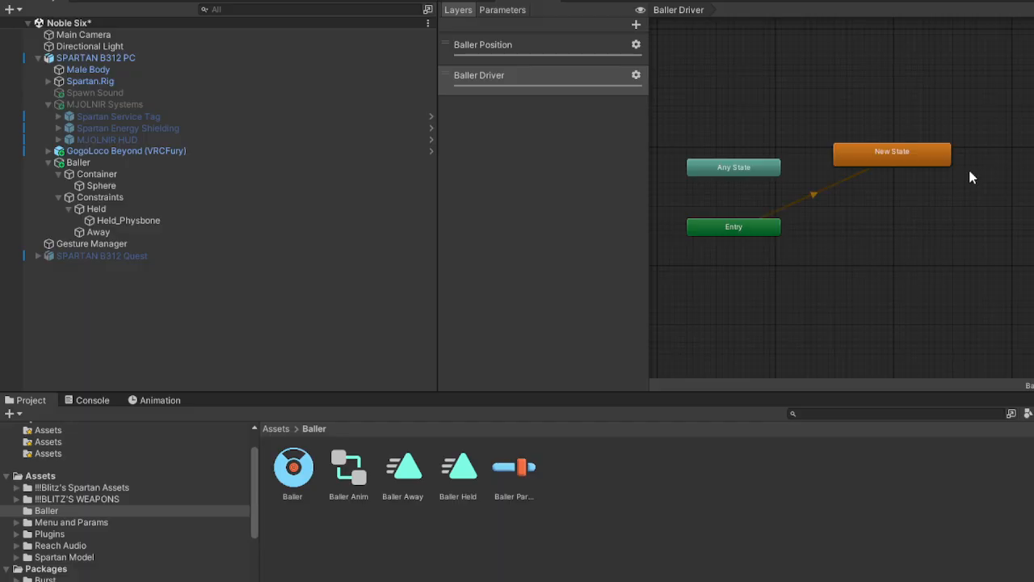
left_click_drag(899, 158, 955, 225)
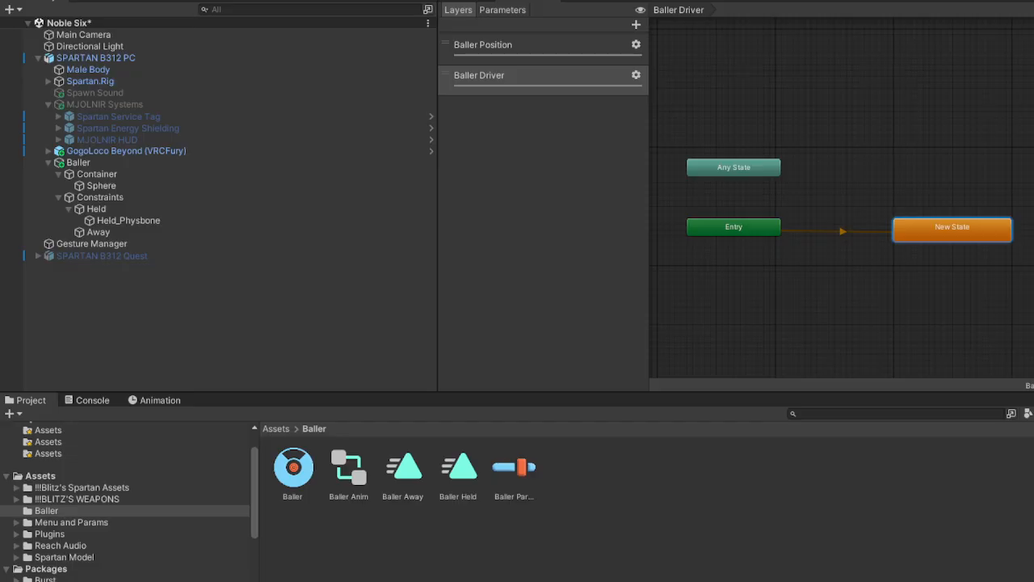
key("Return")
Create an empty state named Equip directly above Idle in the Baller Driver layer.
right_click(962, 125)
left_click(973, 133)
left_click_drag(932, 129, 941, 153)
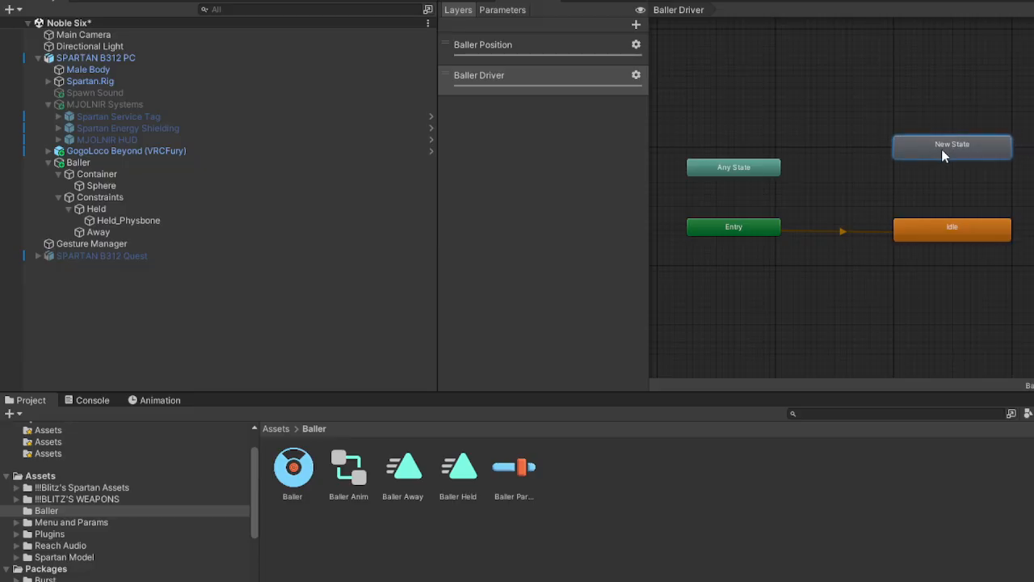
middle_click_drag(1007, 213, 923, 201)
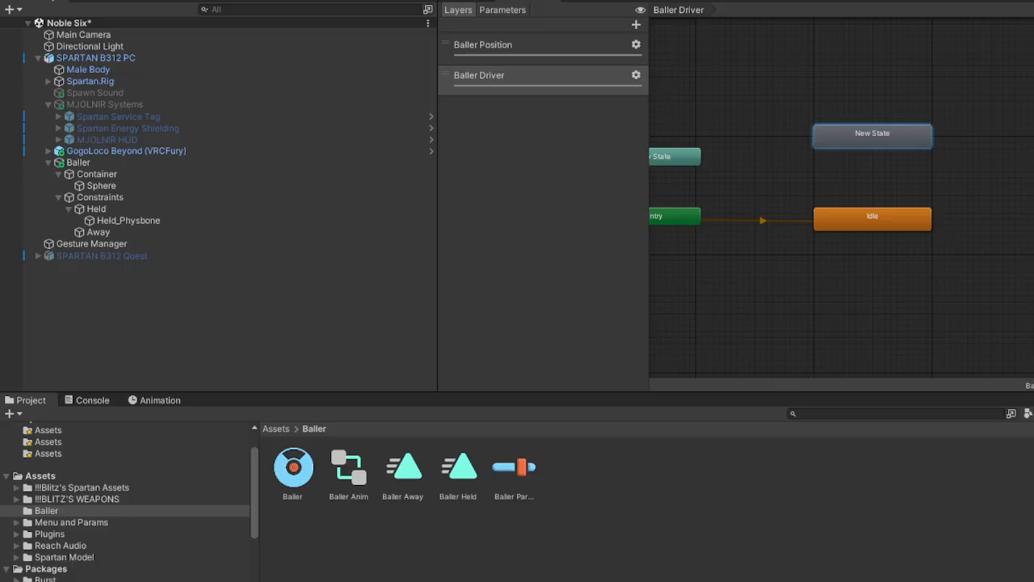
key("Return")
Create an empty state named Unequip directly below Idle in the Baller Driver layer.
right_click(862, 268)
left_click(1020, 277)
left_click_drag(876, 273, 881, 313)
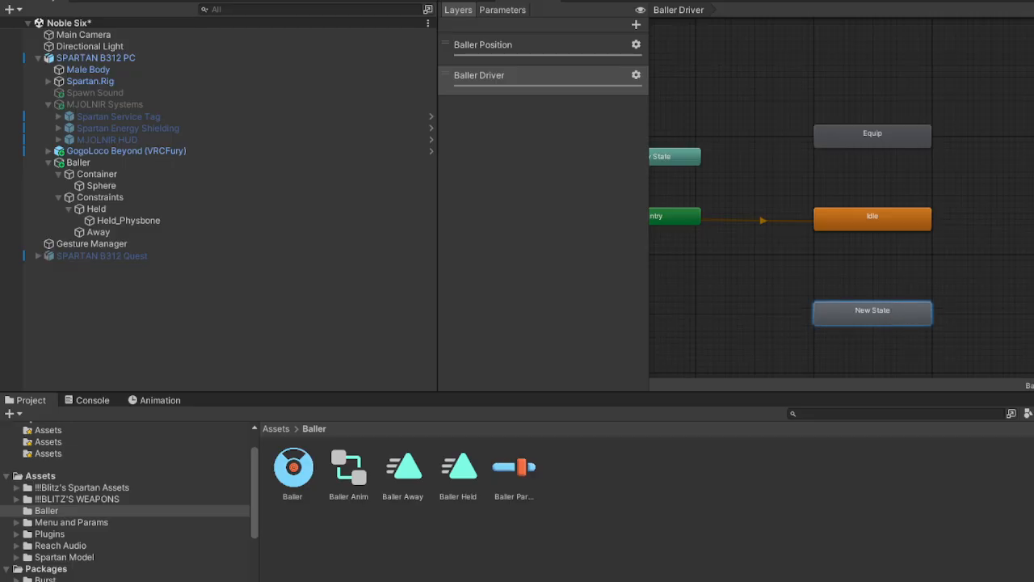
key("Return")
left_click_drag(879, 311, 873, 299)
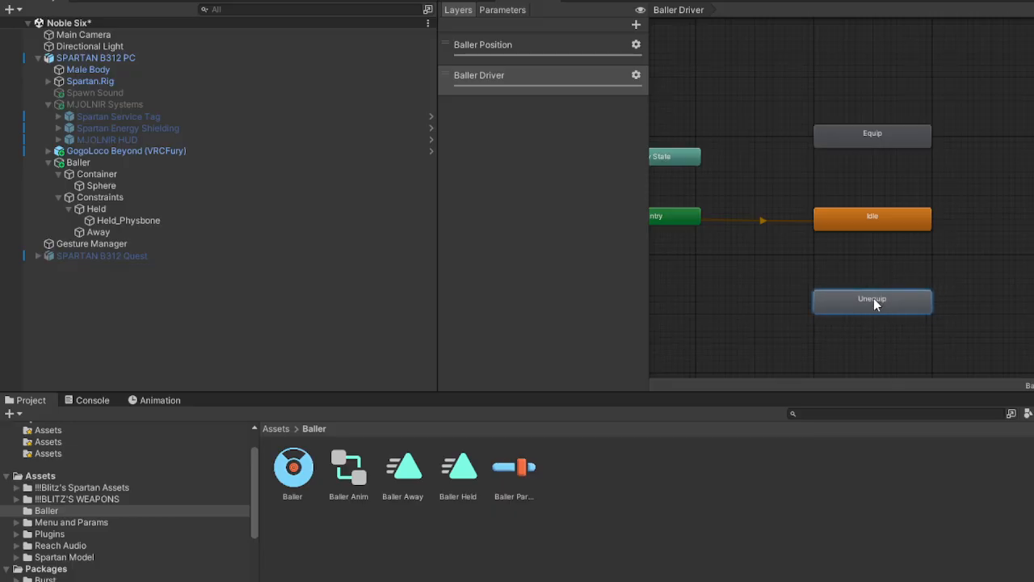
Add a transition from Idle to Equip and select it.
middle_click_drag(901, 199, 977, 218)
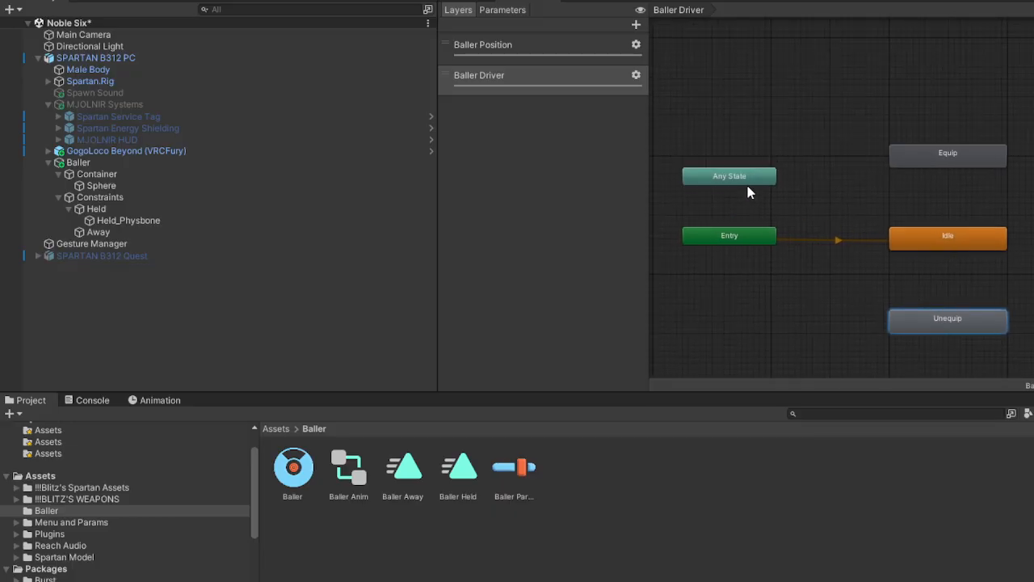
left_click(963, 246)
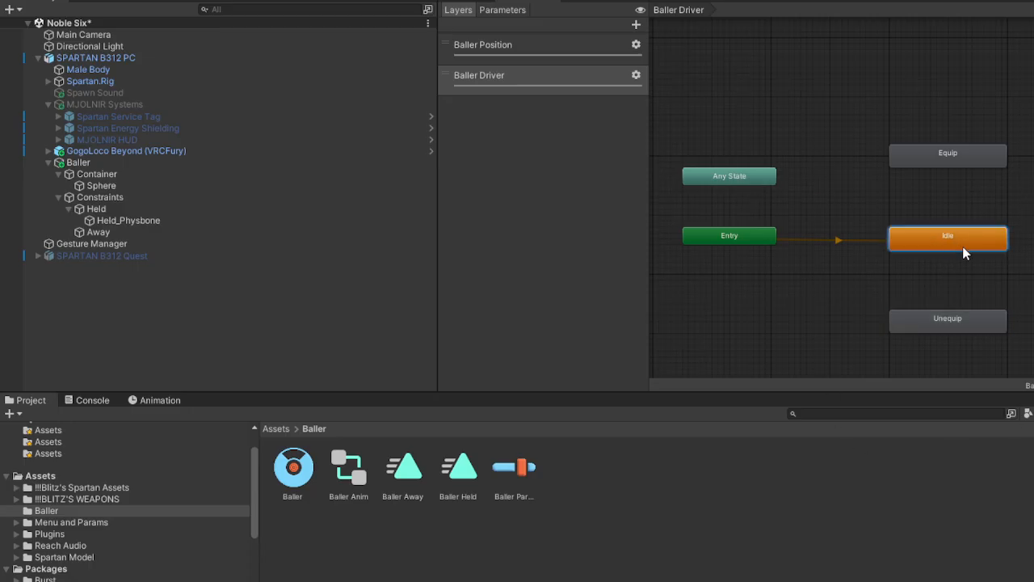
right_click(987, 250)
left_click(990, 257)
left_click(960, 172)
left_click(952, 194)
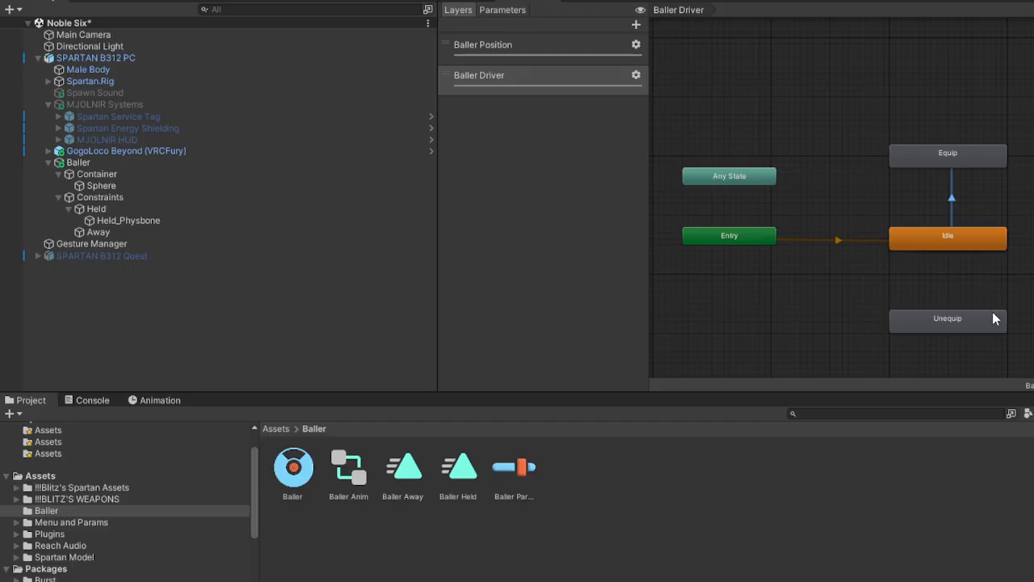
Add a transition from Idle to Unequip.
middle_click_drag(992, 318, 923, 289)
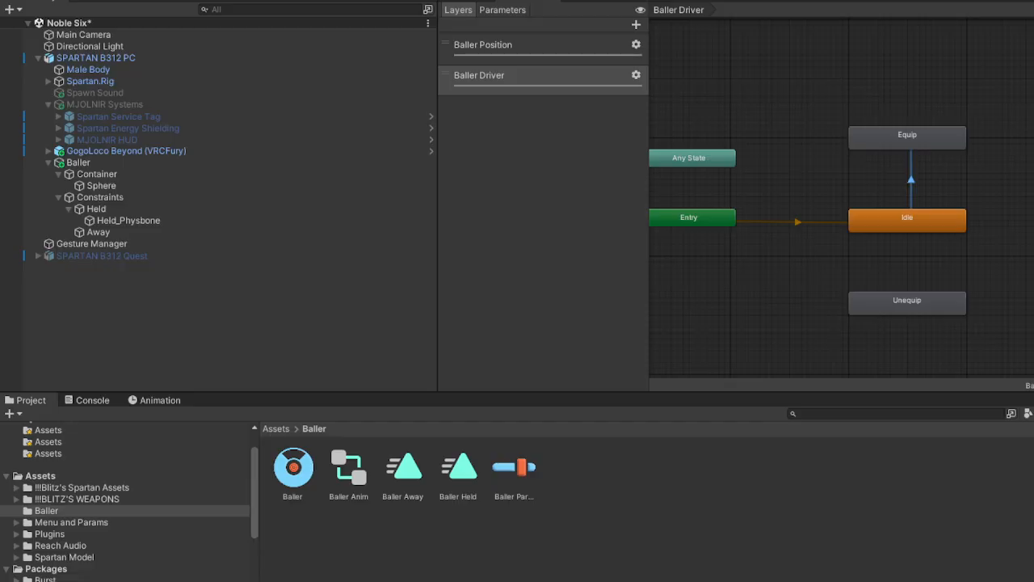
left_click(910, 233)
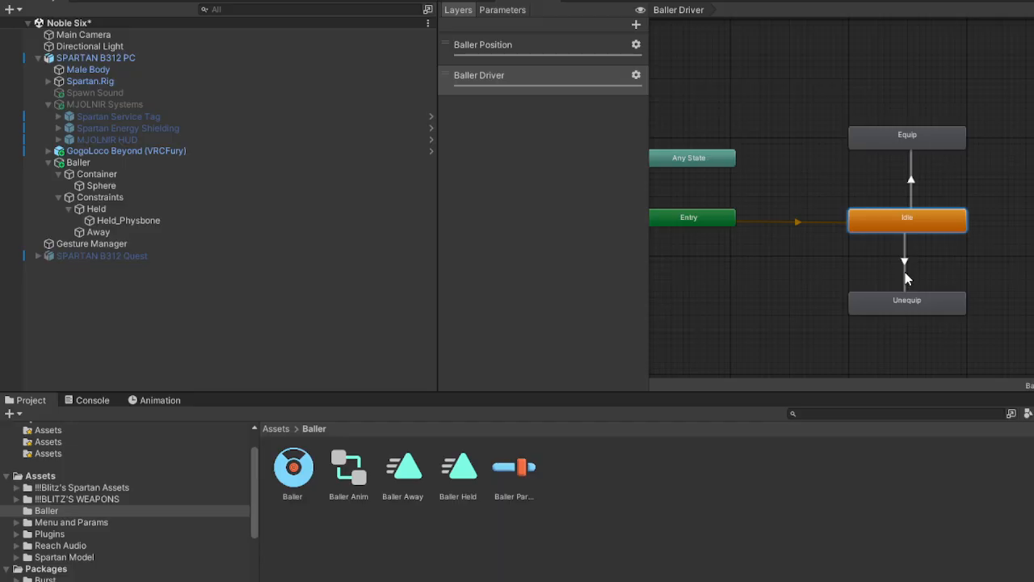
left_click(915, 304)
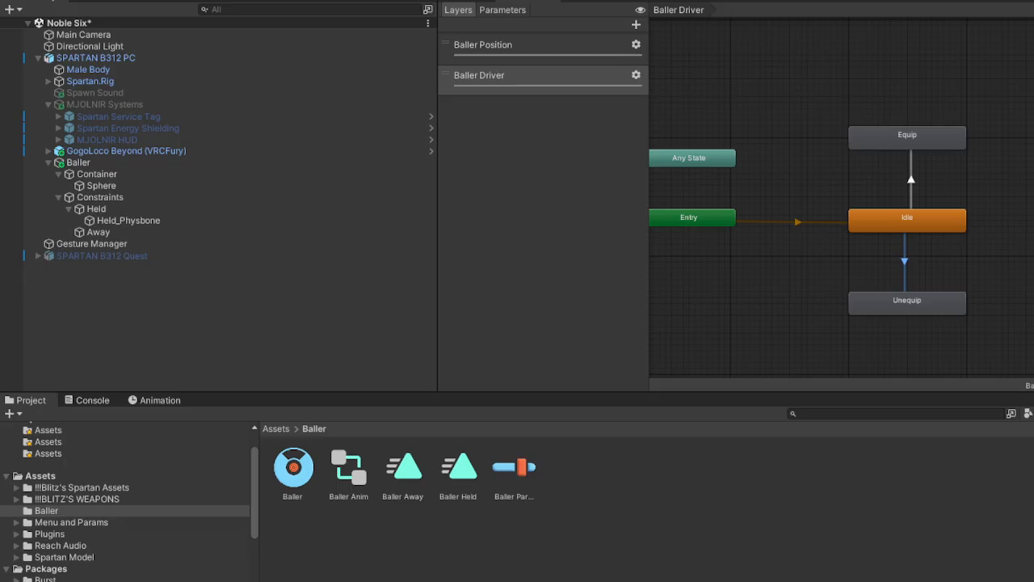
Add a return transition from Equip to Idle and select it.
scroll(897, 183, "up", 2)
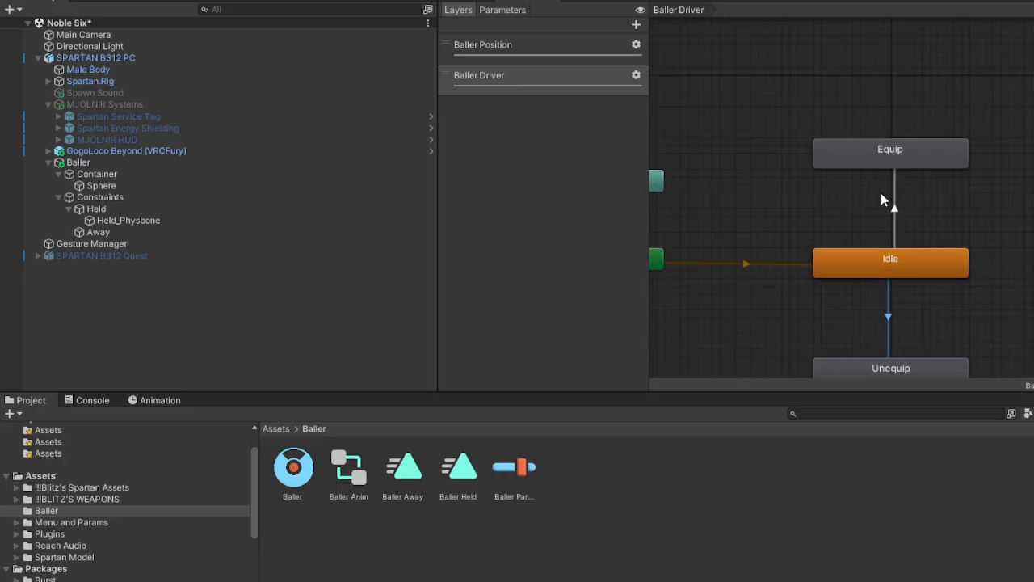
right_click(856, 161)
left_click(871, 175)
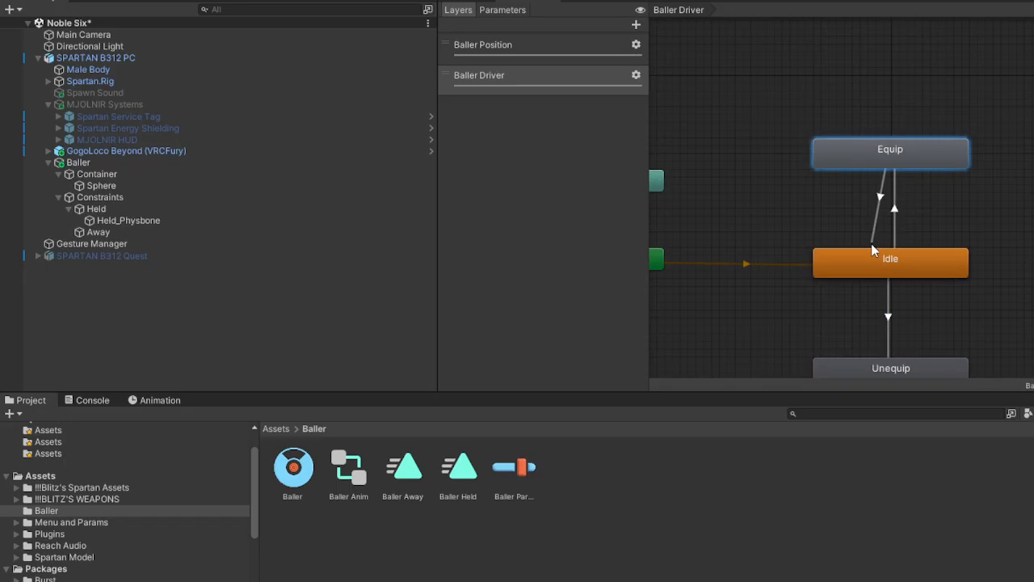
left_click(884, 264)
left_click(888, 208)
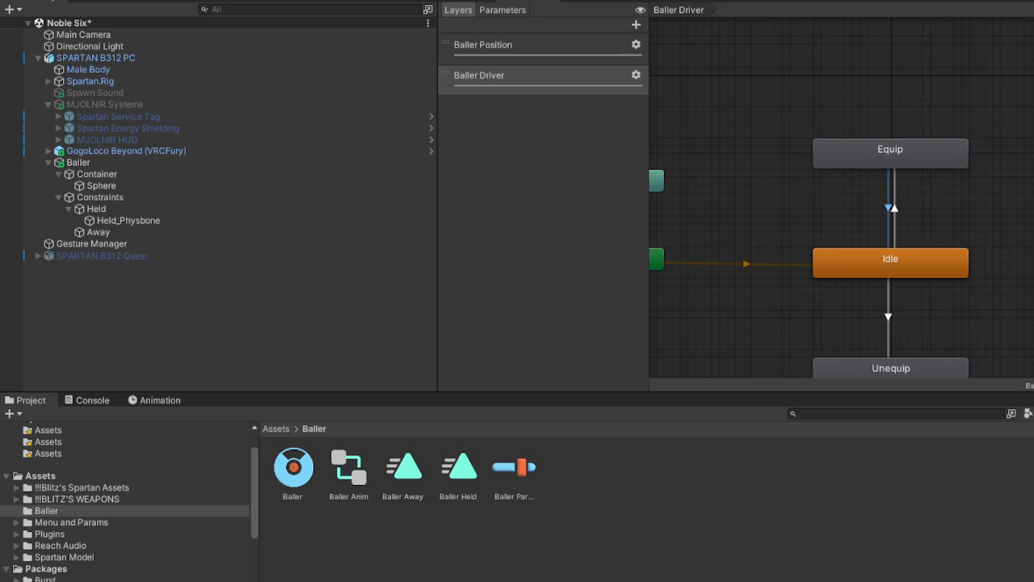
Check the existing transitions around Idle and add a return transition from Unequip to Idle.
left_click(897, 223)
left_click(890, 334)
left_click(889, 222)
left_click(918, 372)
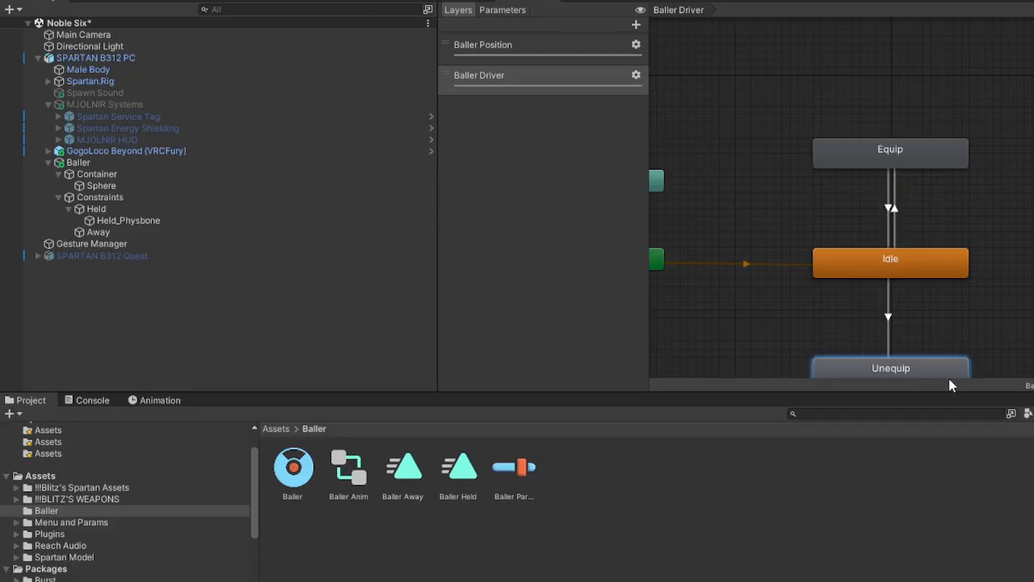
left_click(914, 259)
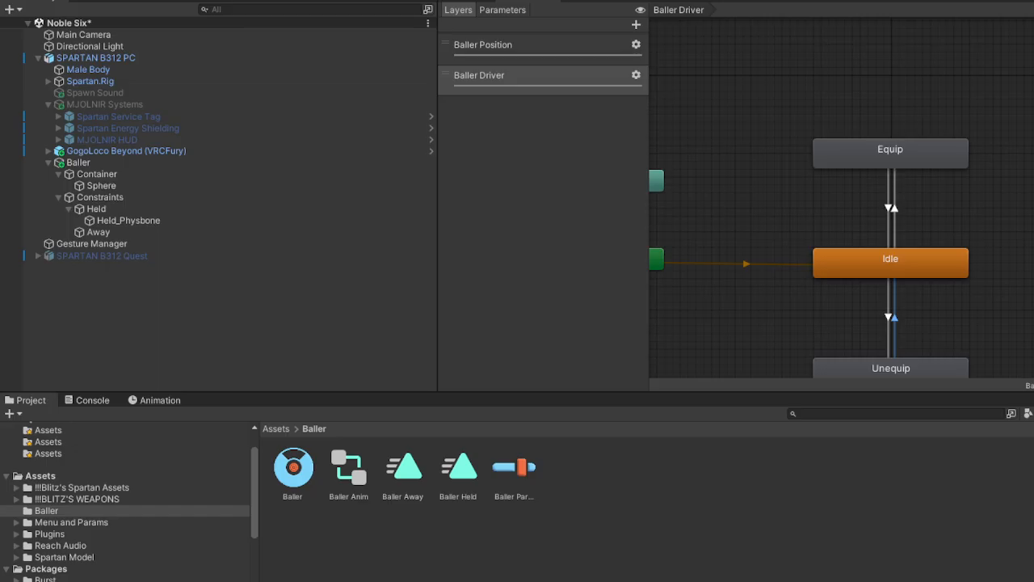
Inspect the Equip, Idle and Unequip states of the Baller Driver layer, finishing with Unequip selected.
middle_click_drag(966, 284, 961, 215)
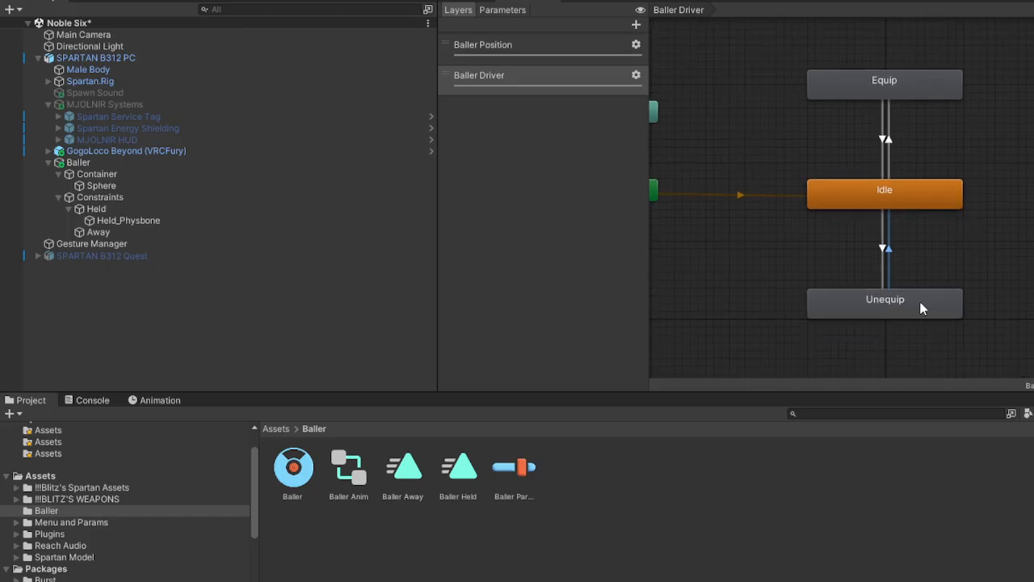
left_click(934, 93)
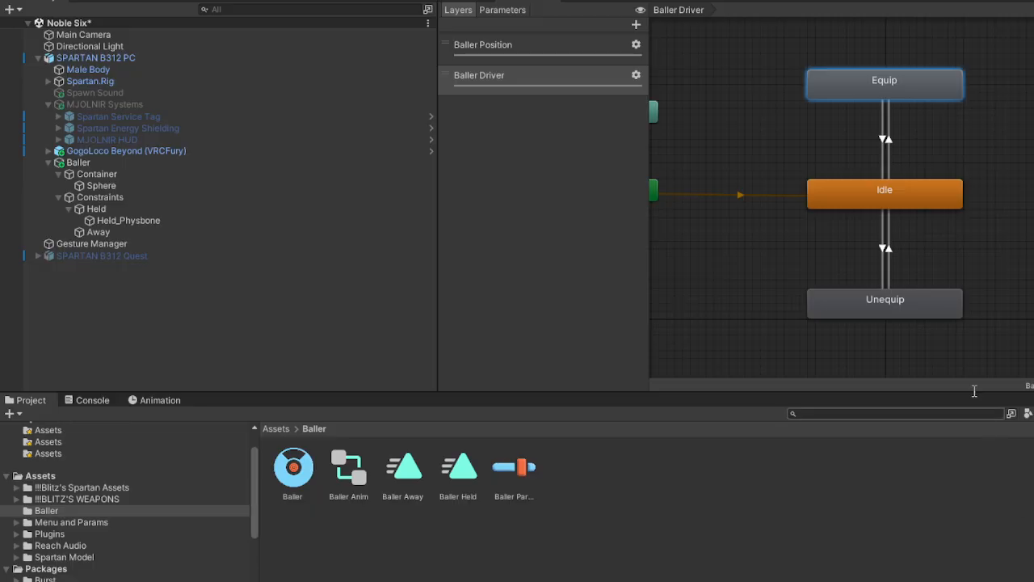
left_click(931, 205)
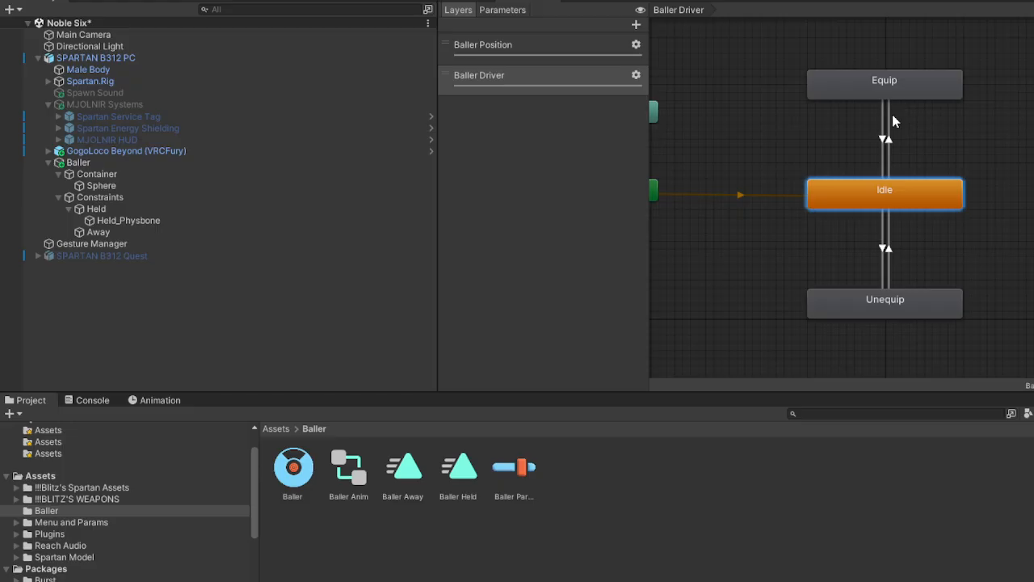
left_click(903, 84)
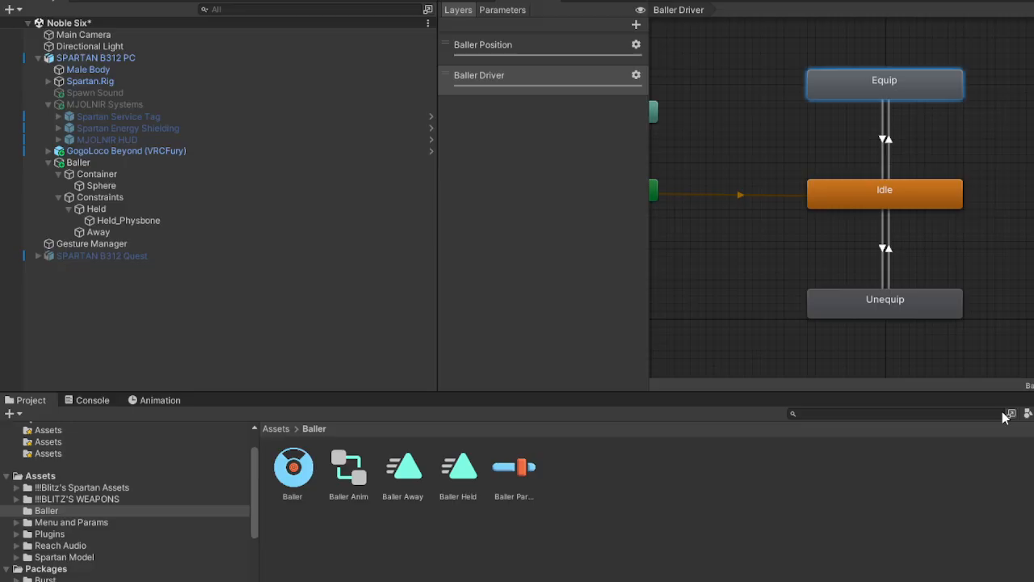
left_click(910, 313)
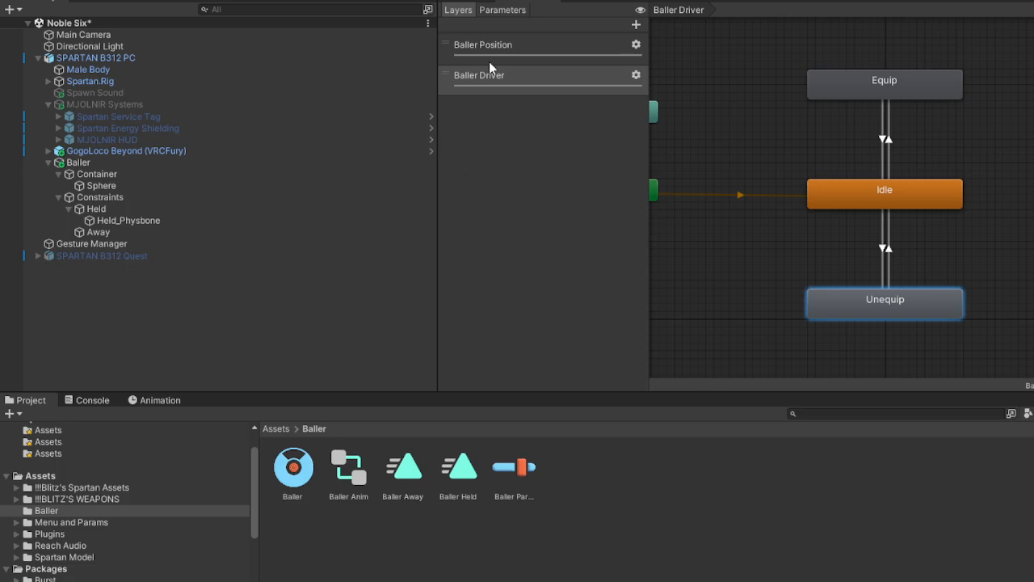
Check the Held object's location in the scene and move Away from between the feet to beside the avatar's right thigh.
left_click(458, 3)
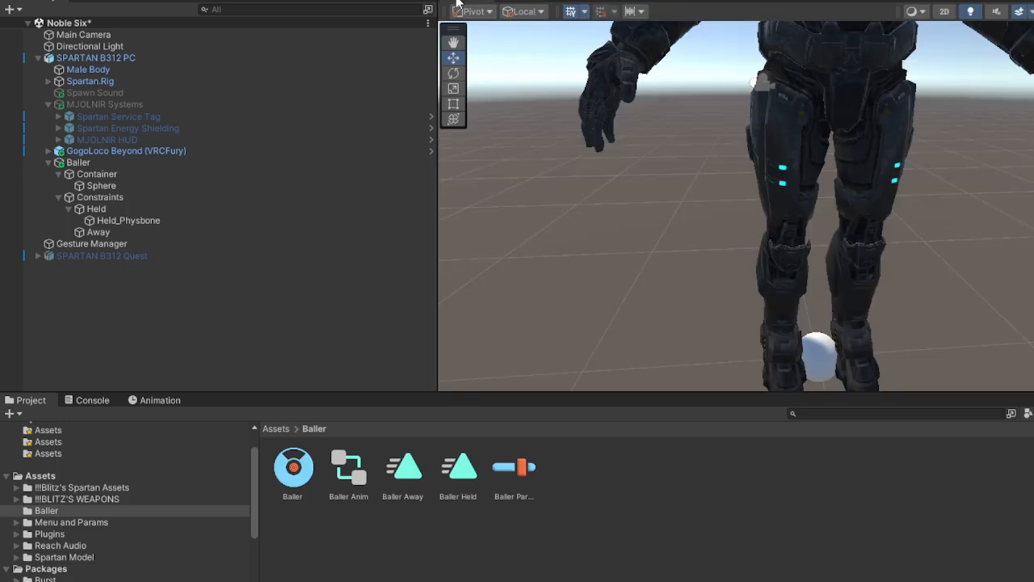
scroll(767, 210, "down", 1)
right_click_drag(796, 229, 796, 206)
key("s")
left_click(121, 210)
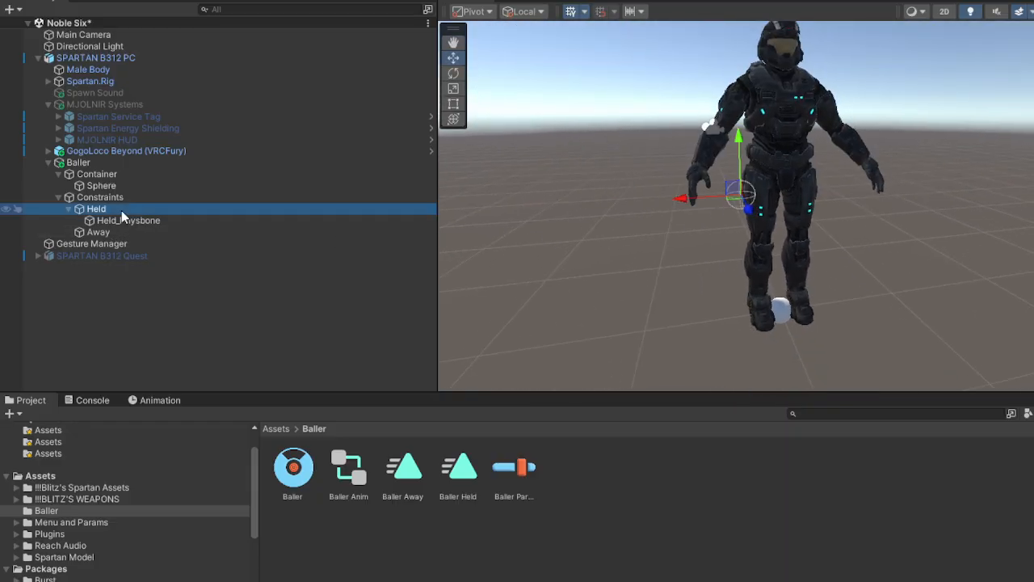
left_click(112, 230)
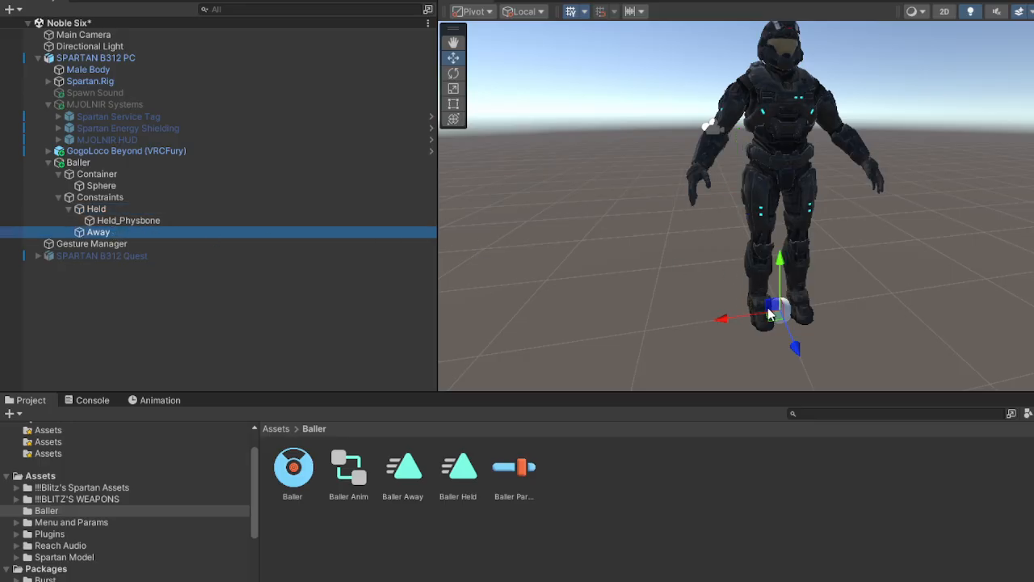
left_click_drag(774, 310, 730, 195)
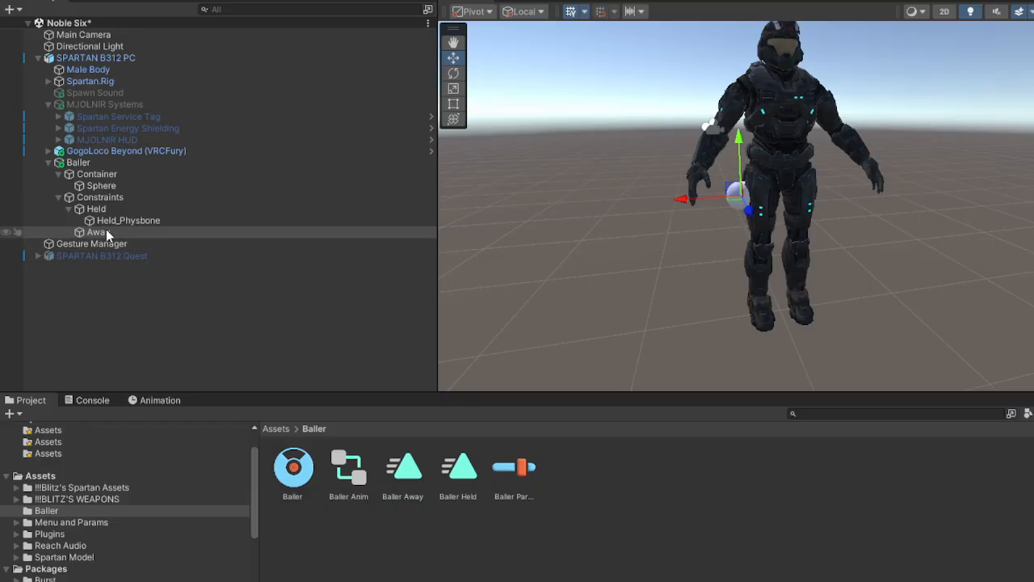
Reparent Held_Physbone from Held to Away and rename it Away_Physbone.
left_click(133, 222)
left_click_drag(145, 224, 142, 234)
left_click(163, 234)
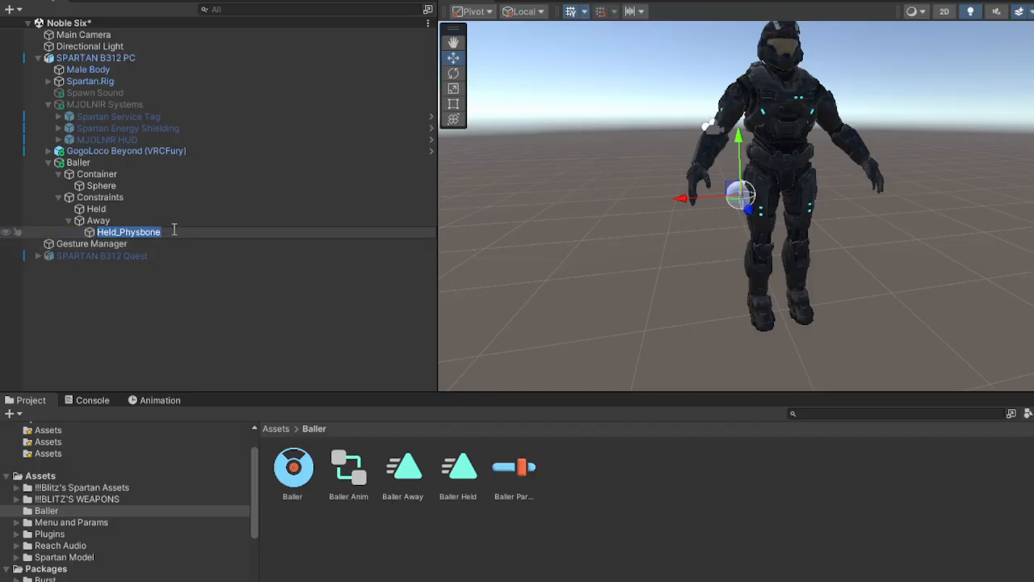
type("A")
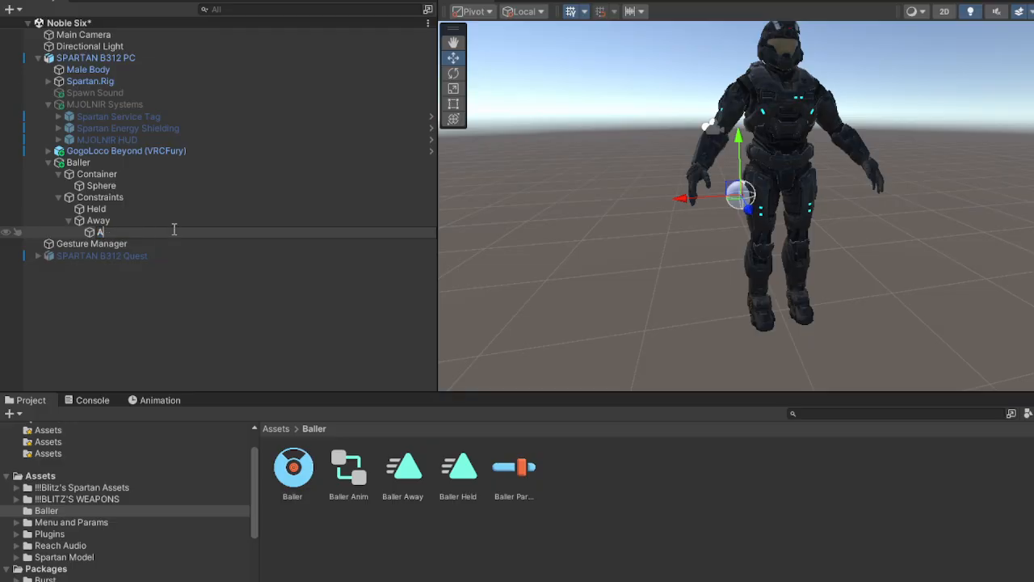
type("way_Physbone")
key("Return")
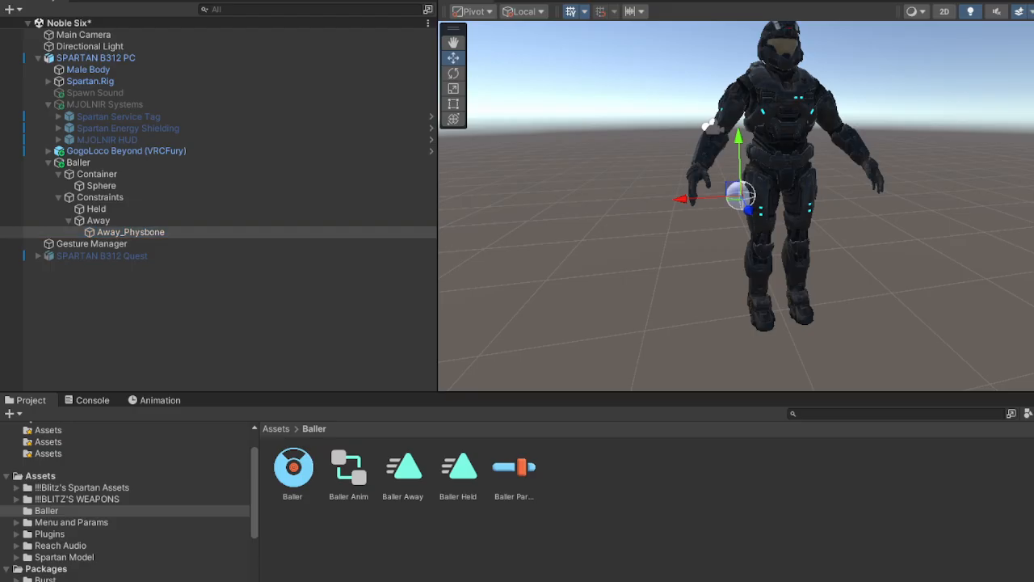
Nudge Away_Physbone slightly beside the right thigh.
right_click_drag(950, 225, 862, 218)
key("w")
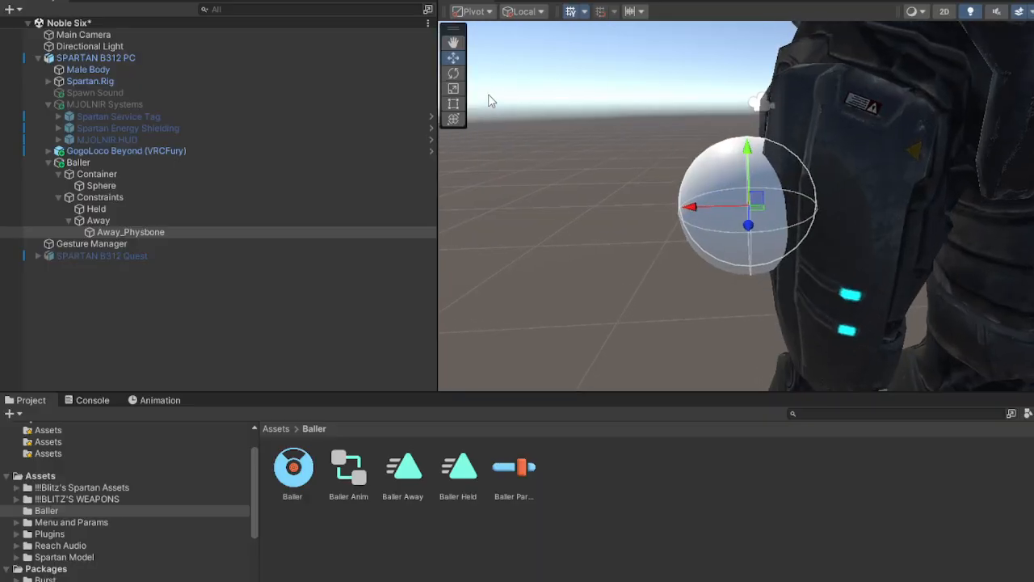
left_click_drag(755, 203, 751, 199)
key("s")
right_click_drag(603, 202, 590, 155)
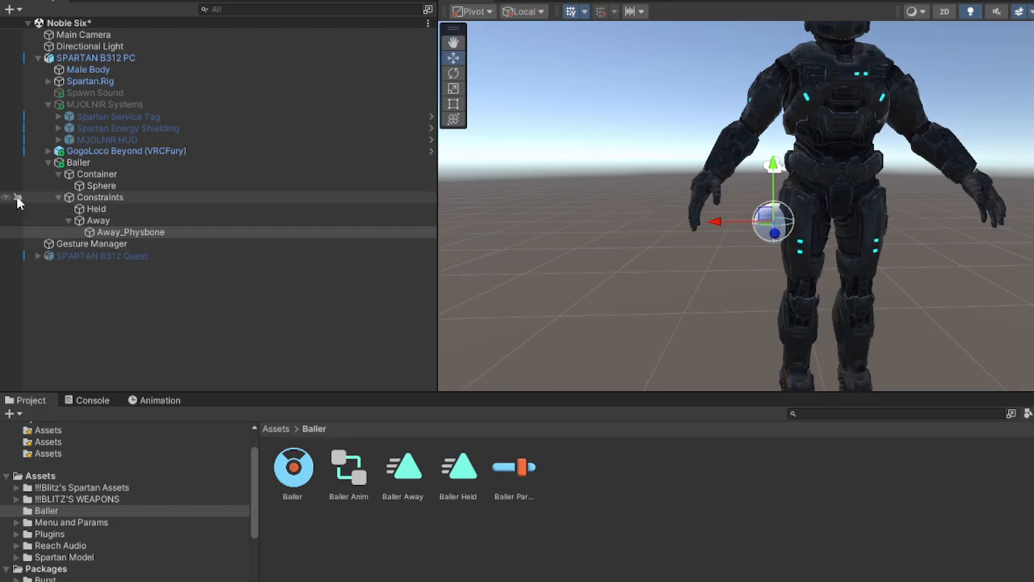
Move Held to the avatar's right hand and raise Away slightly beside the right thigh.
left_click(100, 210)
left_click_drag(766, 217, 697, 192)
left_click(128, 221)
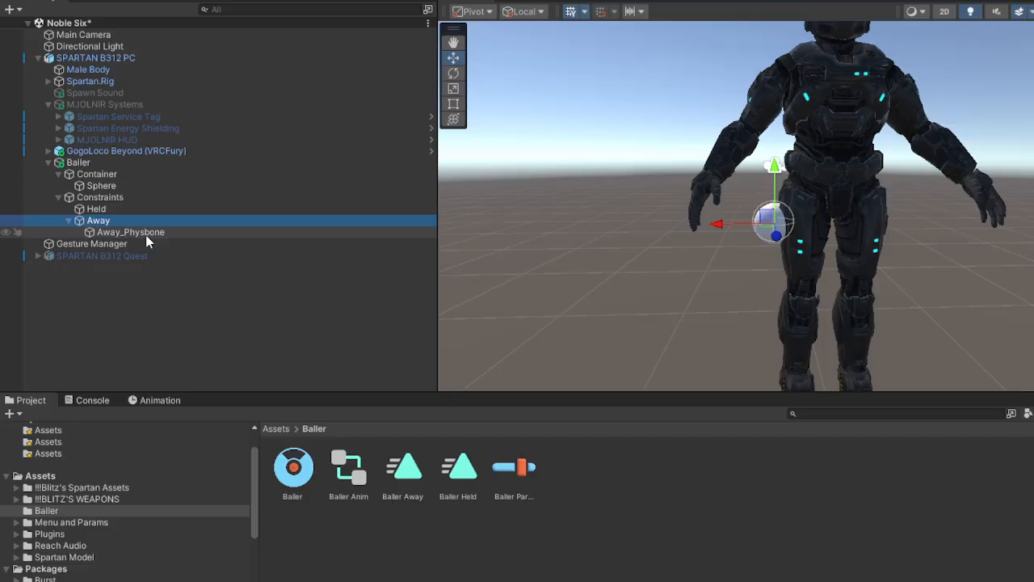
left_click(146, 233)
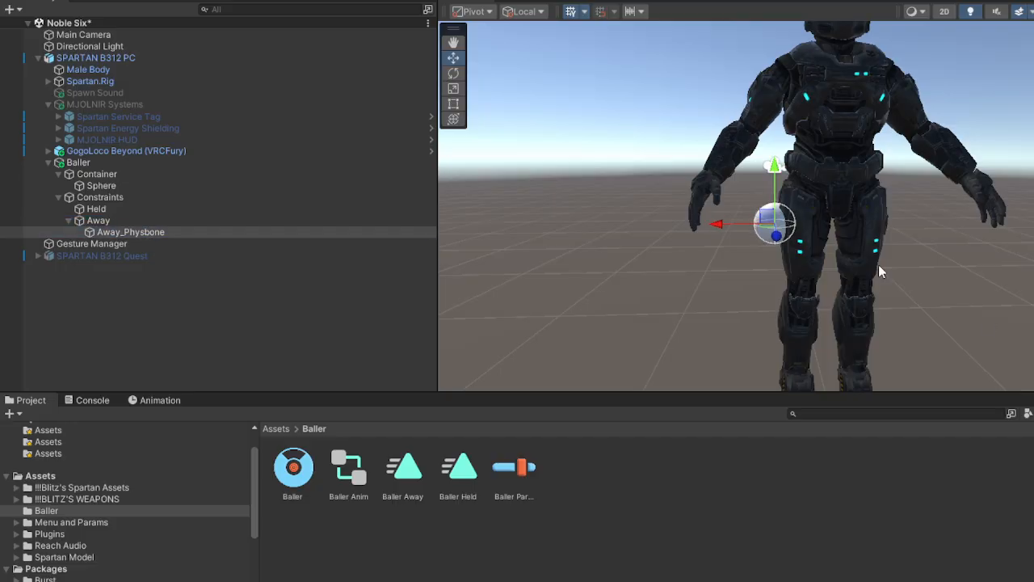
left_click(246, 221)
left_click_drag(766, 217, 765, 211)
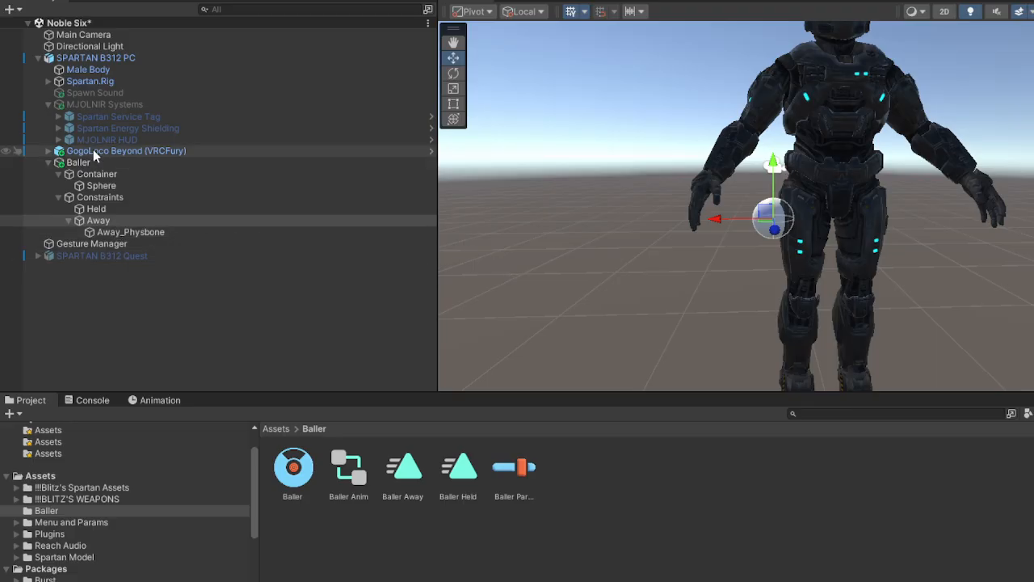
Expand Spartan.Rig to b_pelvis and assign the thigh_right bone to the Away object's component.
left_click(48, 82)
left_click(59, 93)
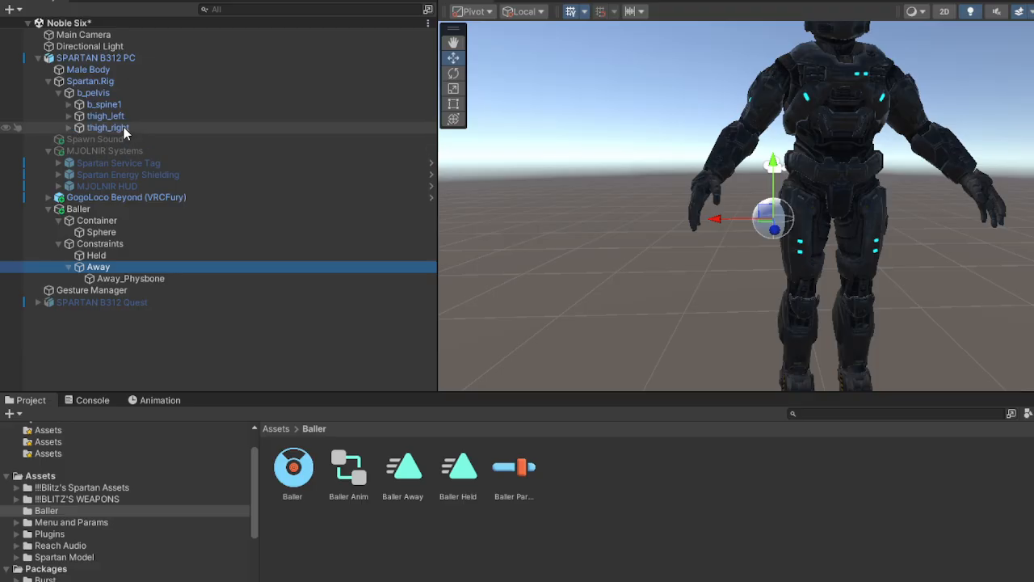
left_click_drag(123, 129, 1033, 242)
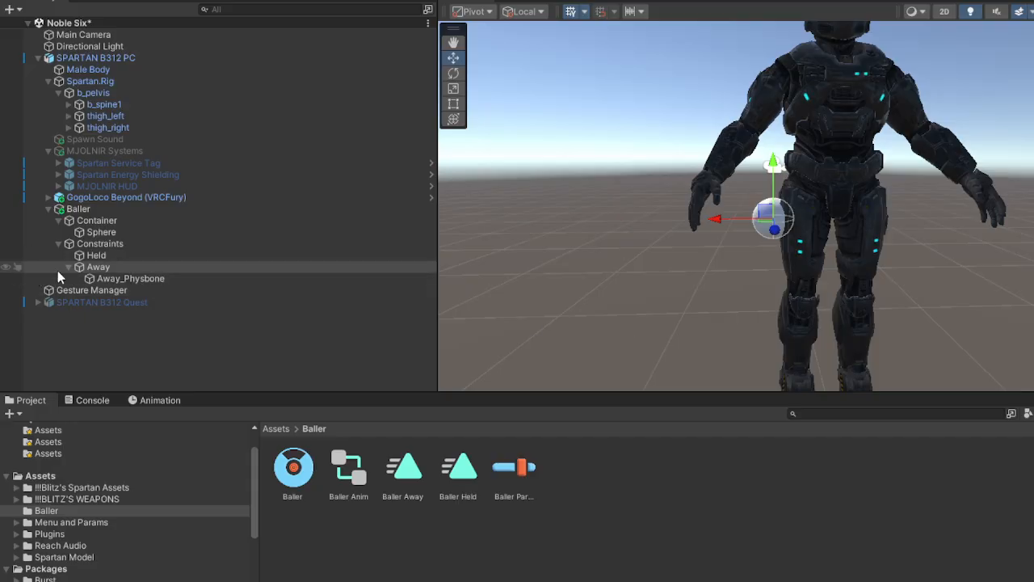
Bring Held closer to the right hand and make Container follow the Held position.
left_click(97, 255)
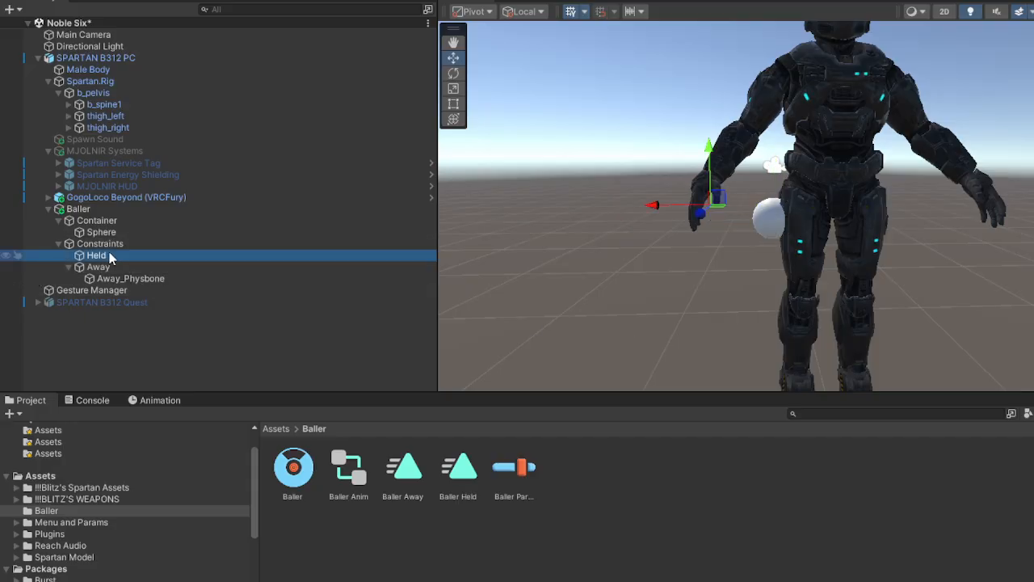
left_click(725, 204)
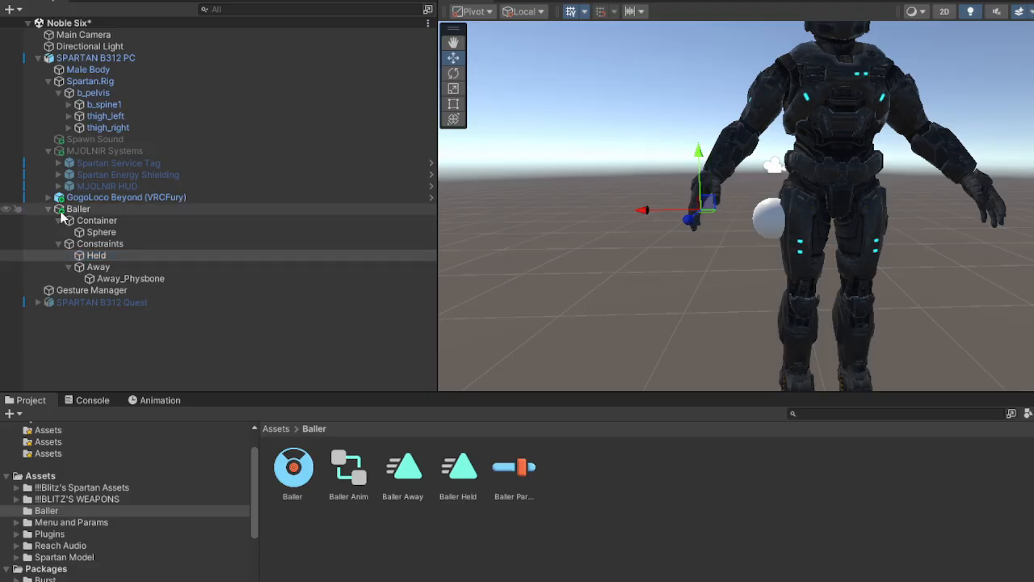
left_click(110, 221)
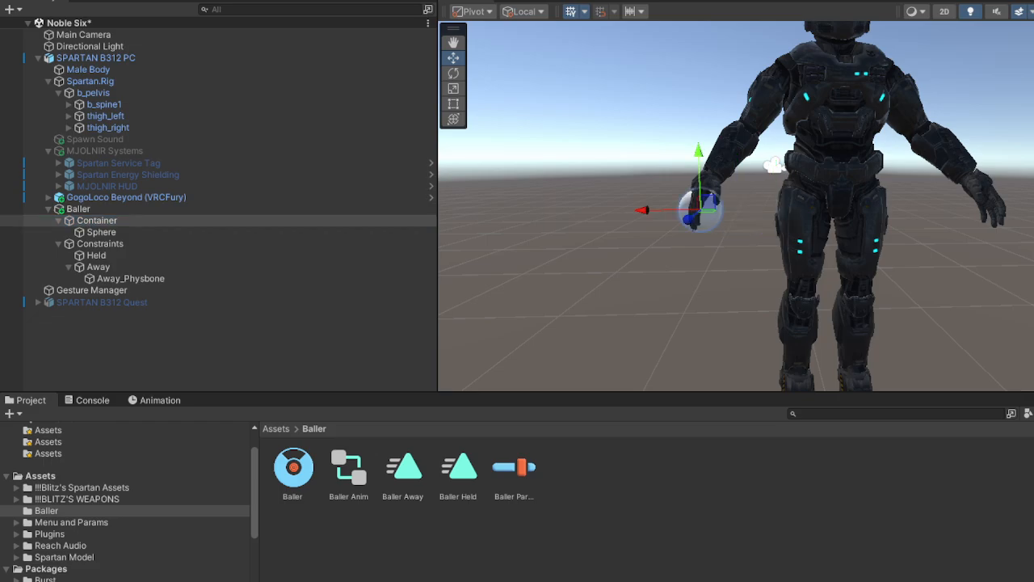
Position Held so the sphere rests against the palm of the avatar's right hand, checking the fit from several angles.
key("w")
right_click_drag(759, 194, 524, 181)
key("d")
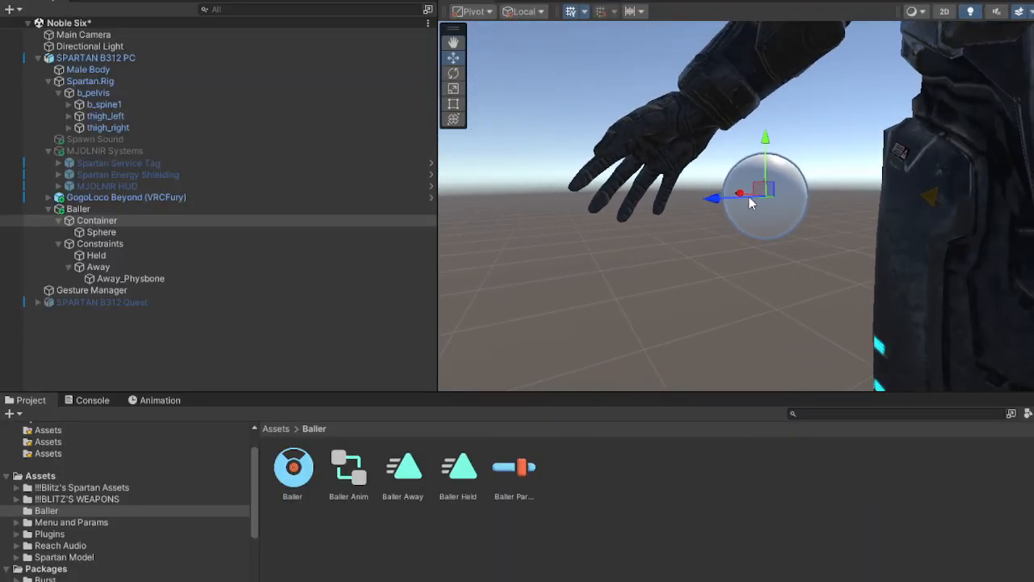
left_click(173, 257)
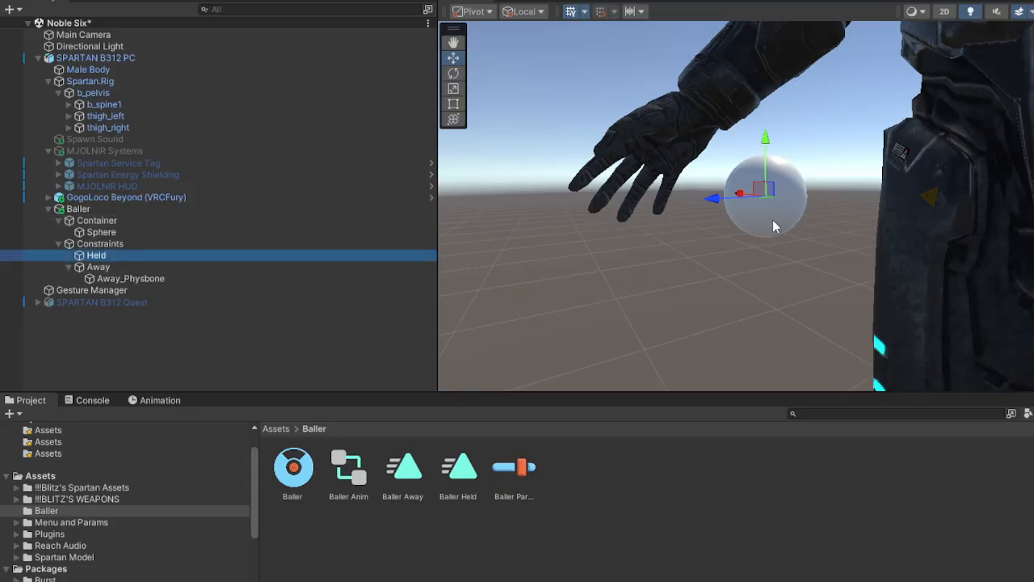
left_click_drag(762, 192, 641, 140)
key("a")
right_click_drag(640, 140, 831, 131)
left_click_drag(661, 152, 736, 187)
right_click_drag(736, 187, 477, 202)
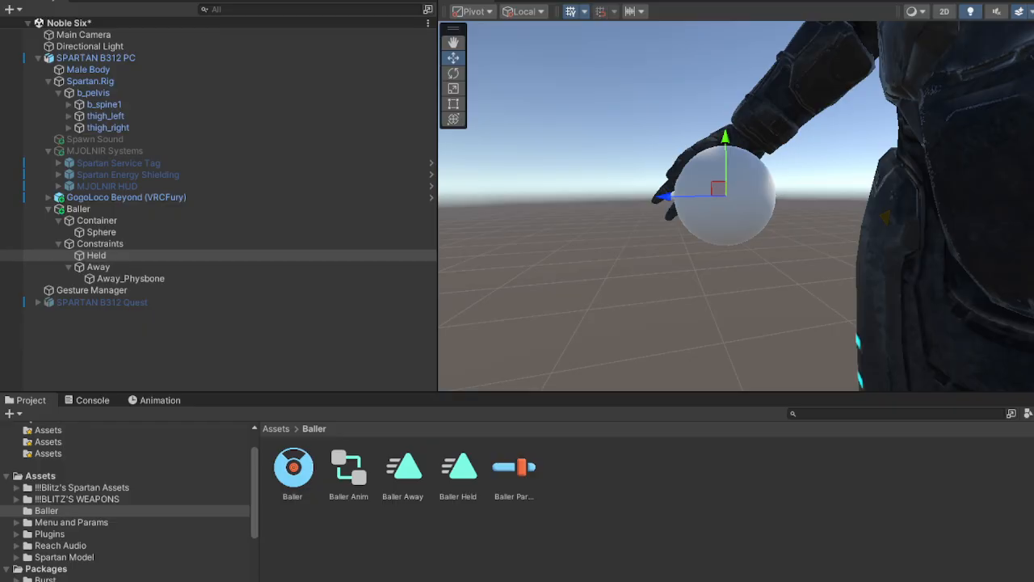
right_click_drag(677, 237, 1028, 248)
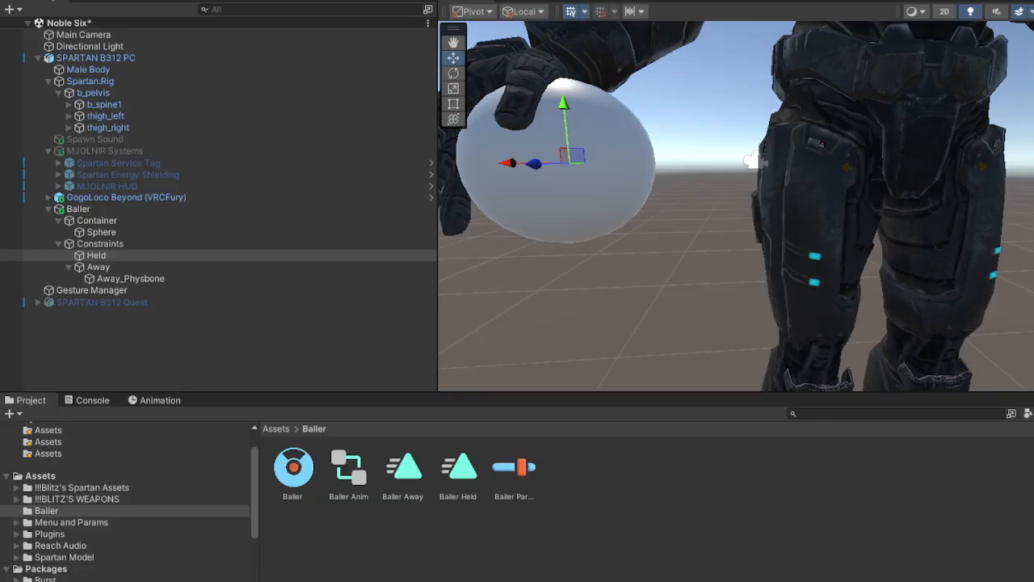
left_click_drag(644, 167, 628, 202, "alt")
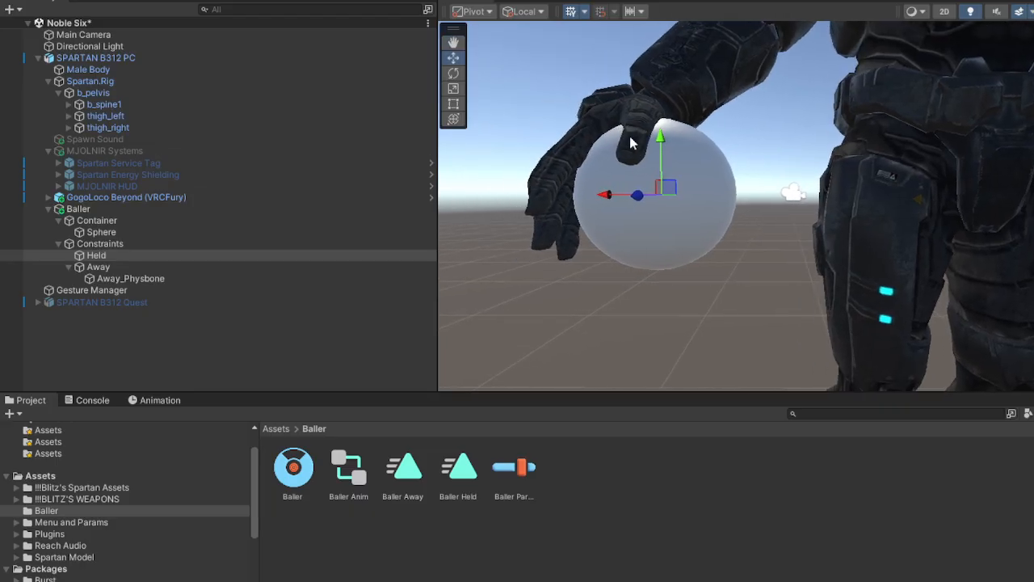
Focus on Away beside the right thigh and try moving it far away from the avatar's body.
left_click(159, 269)
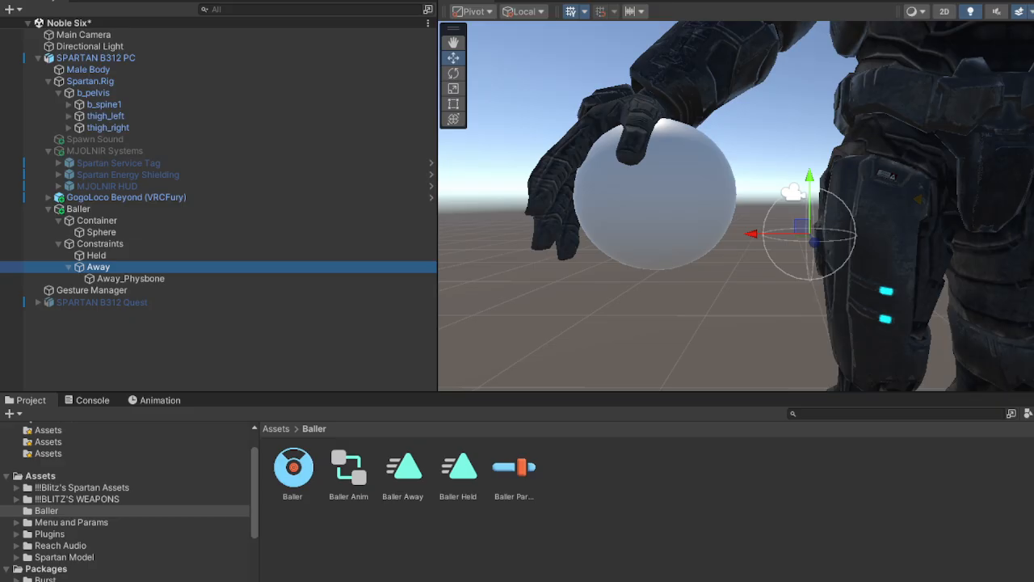
key("f")
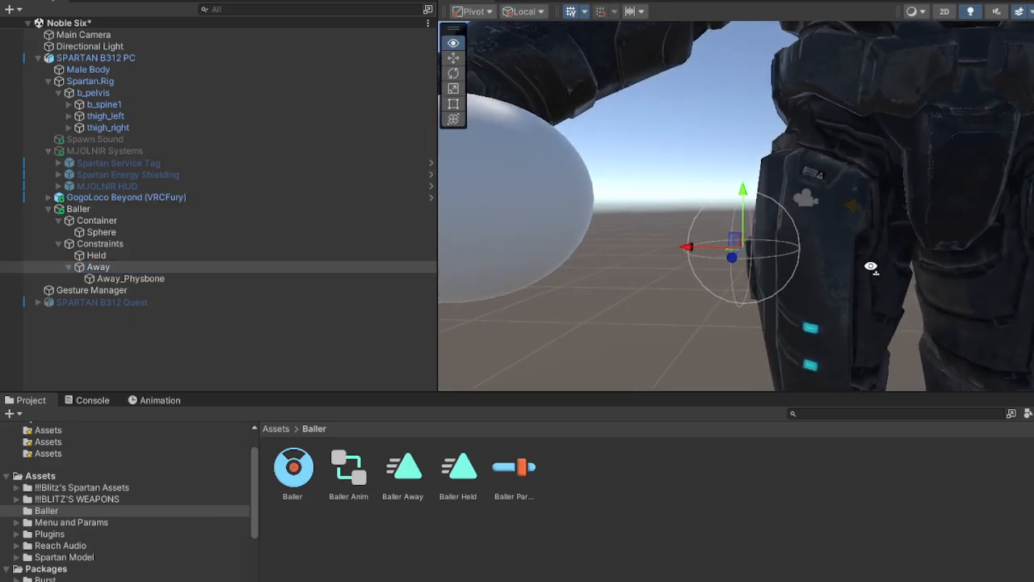
left_click_drag(889, 296, 989, 209, "alt")
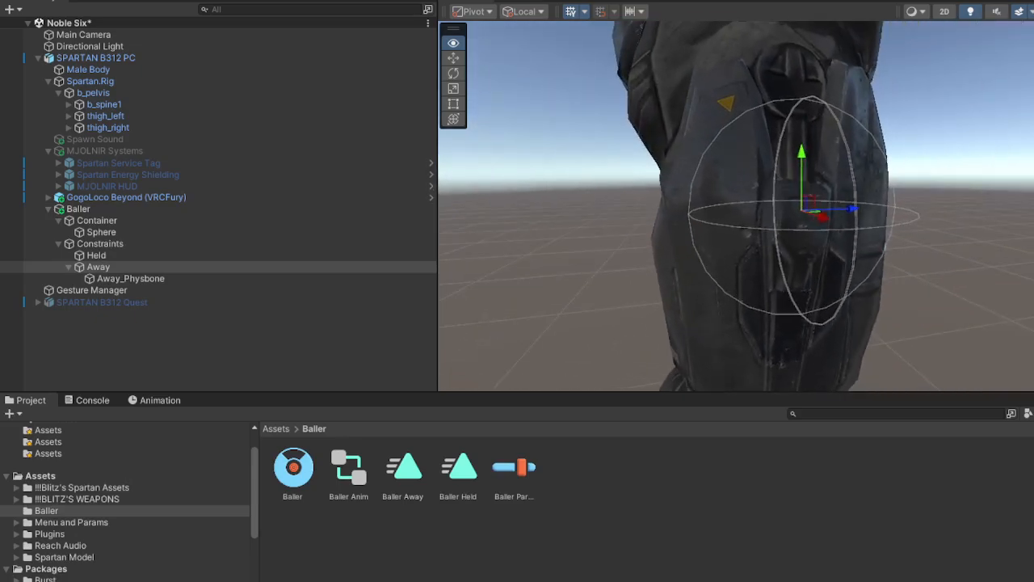
right_click_drag(984, 304, 1030, 262)
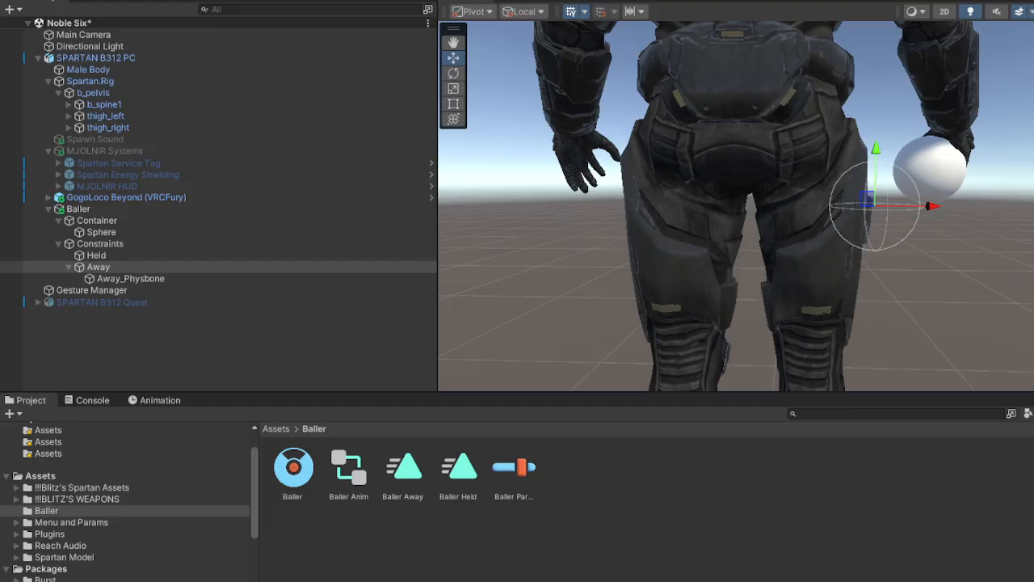
right_click_drag(837, 153, 885, 177)
key("s")
right_click_drag(714, 163, 714, 163)
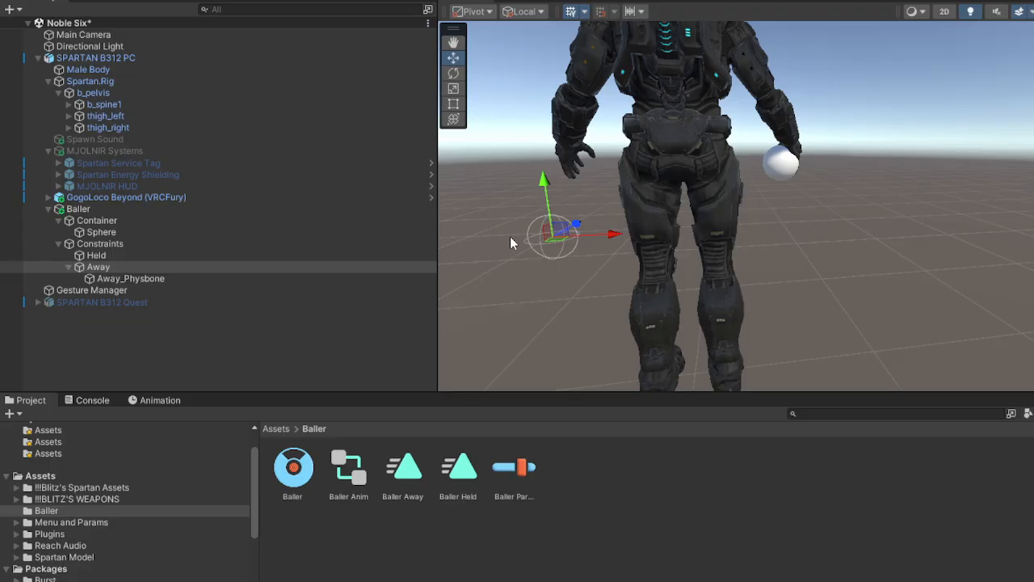
left_click_drag(560, 233, 75, 255)
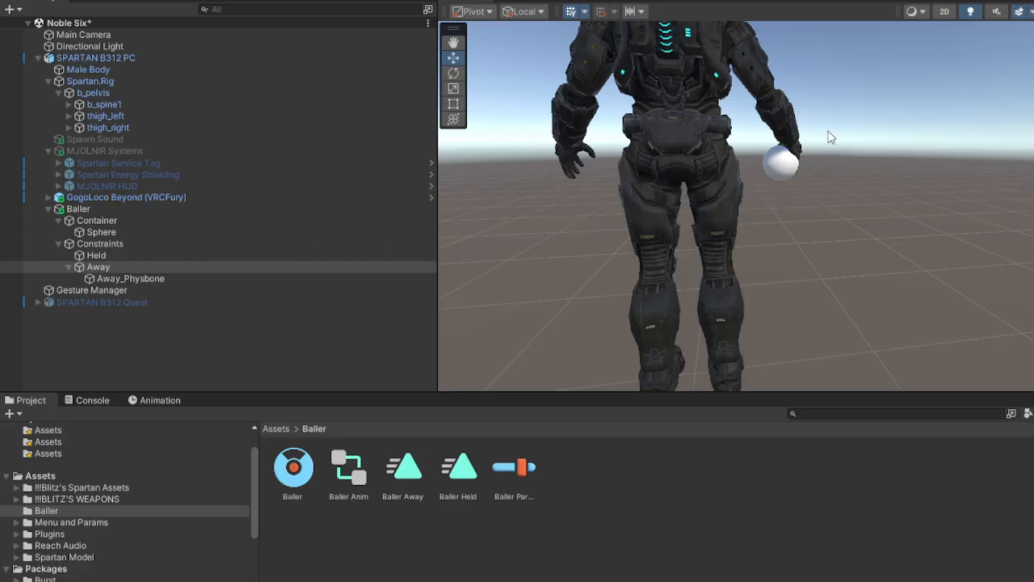
key("s")
right_click_drag(828, 132, 552, 228)
left_click_drag(814, 300, 1029, 105)
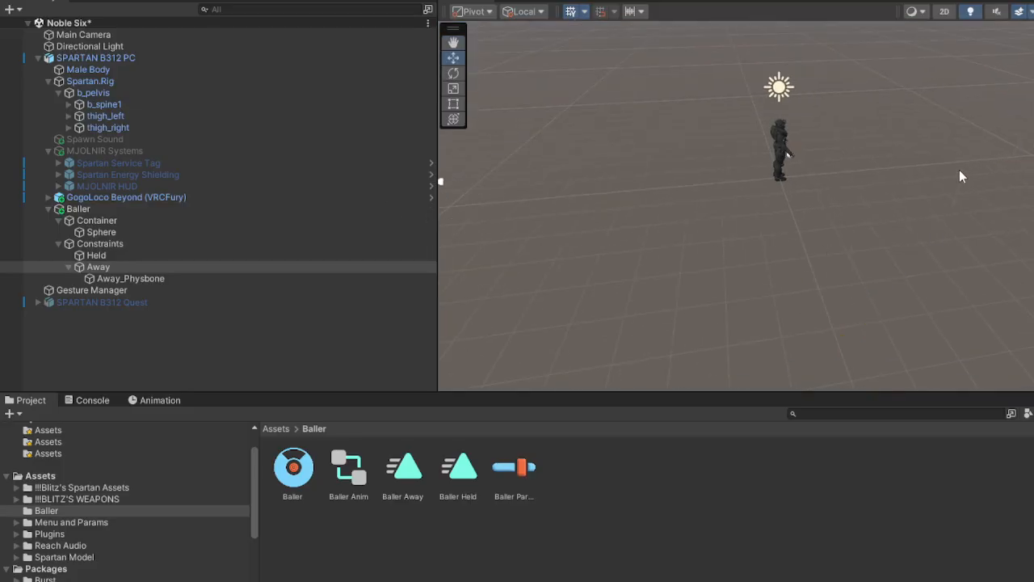
Bring Away back to the avatar's right hip and shift it outward from the body.
right_click_drag(959, 170, 1033, 105)
key("w")
key("s")
right_click_drag(887, 218, 887, 188)
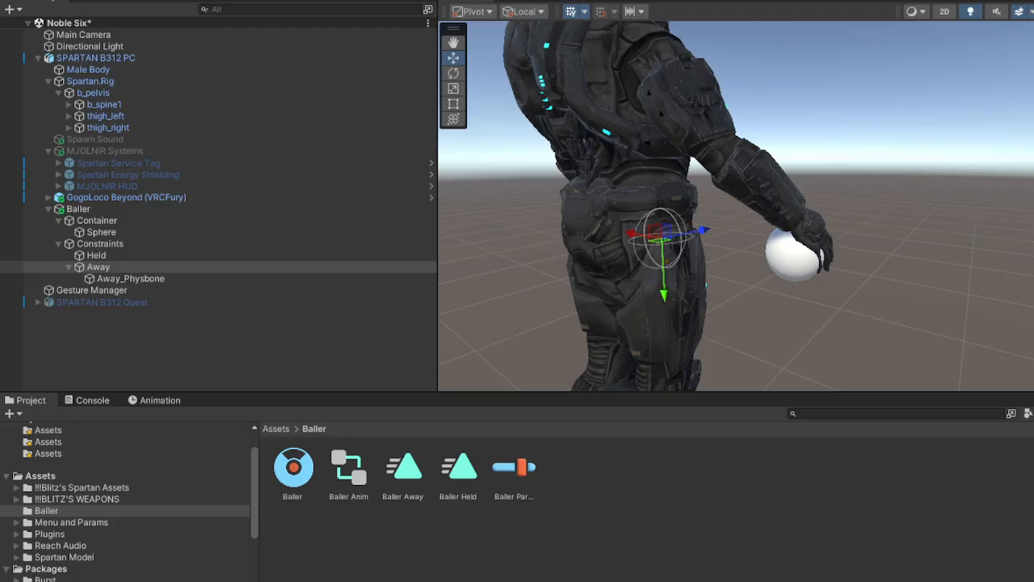
right_click_drag(714, 209, 776, 224)
key("w")
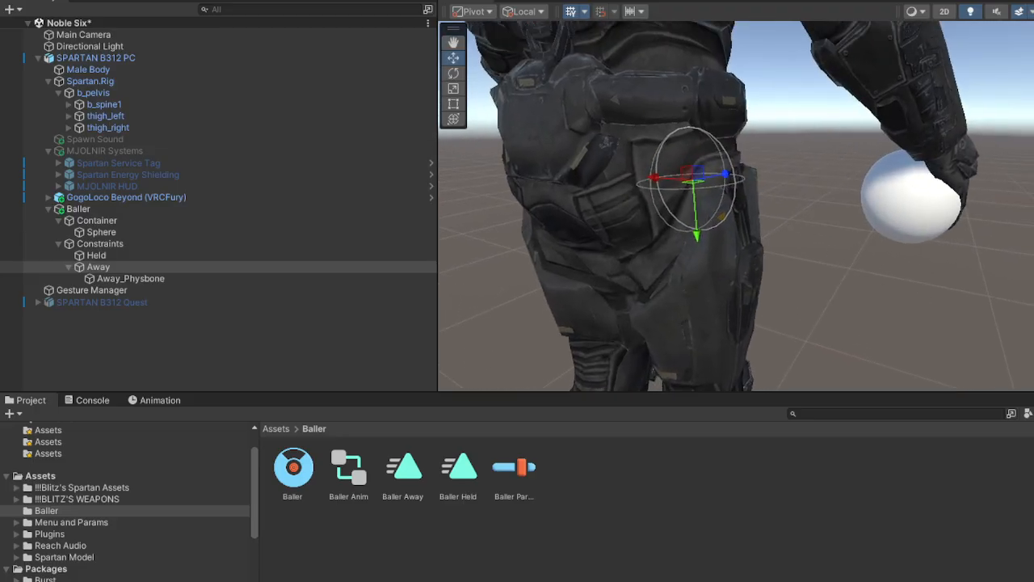
left_click_drag(676, 181, 758, 207)
Lower Away from the hip along the outside of the right thigh and adjust it sideways against the leg.
left_click_drag(757, 208, 833, 280, "alt")
left_click(212, 278)
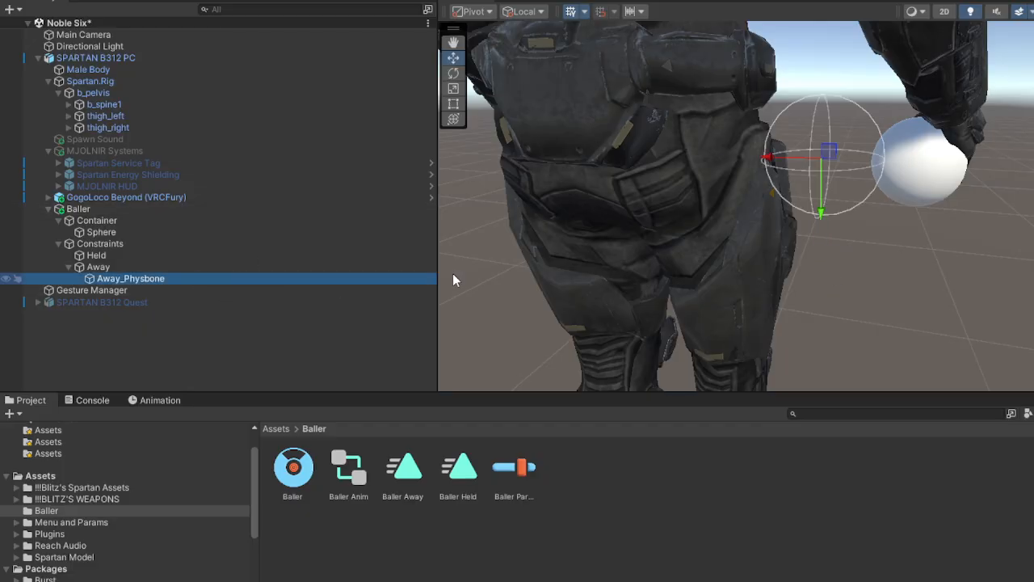
left_click(182, 267)
left_click_drag(821, 212, 837, 288)
left_click_drag(782, 240, 765, 241)
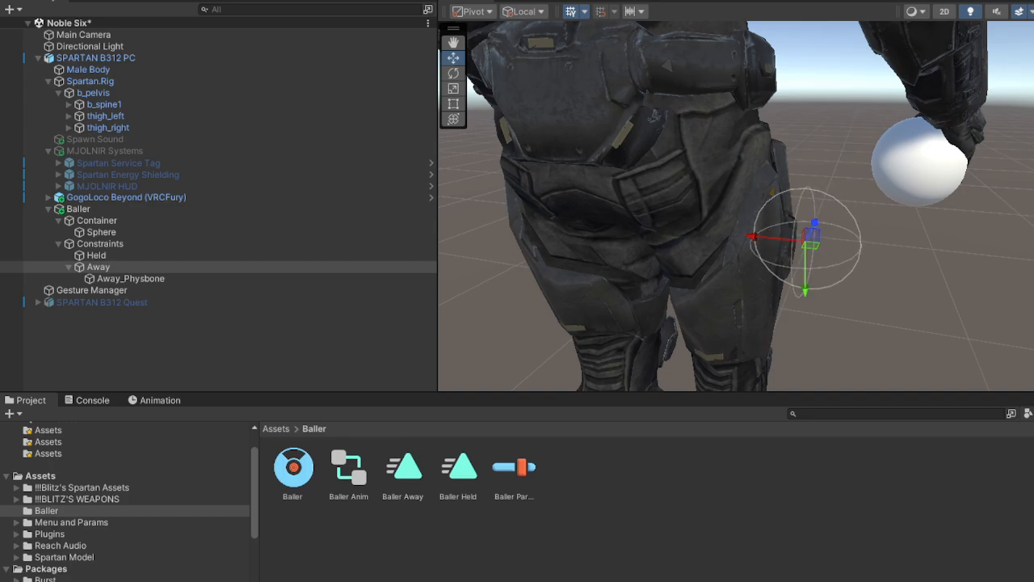
left_click_drag(685, 245, 686, 187, "alt")
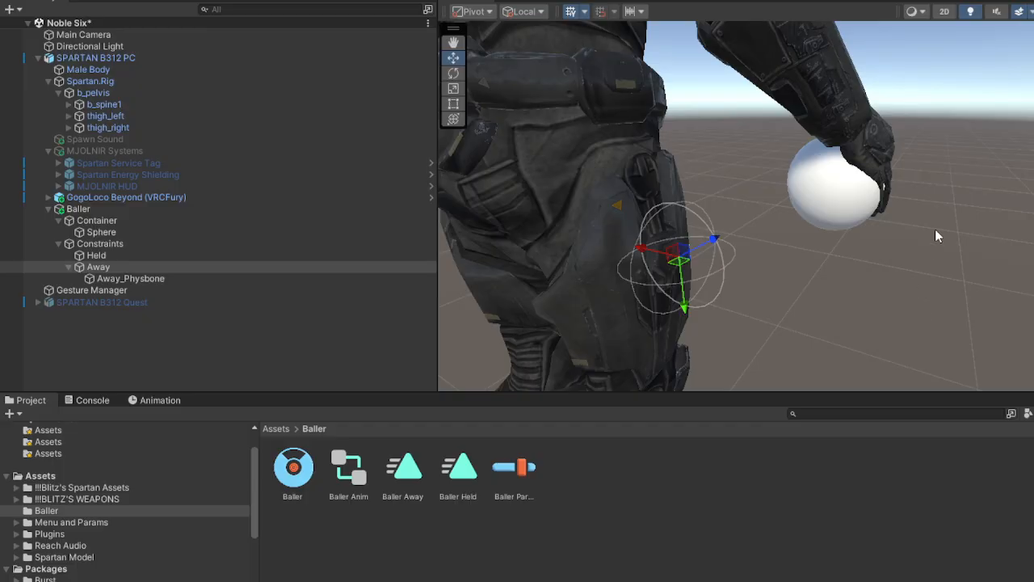
right_click_drag(935, 228, 780, 113)
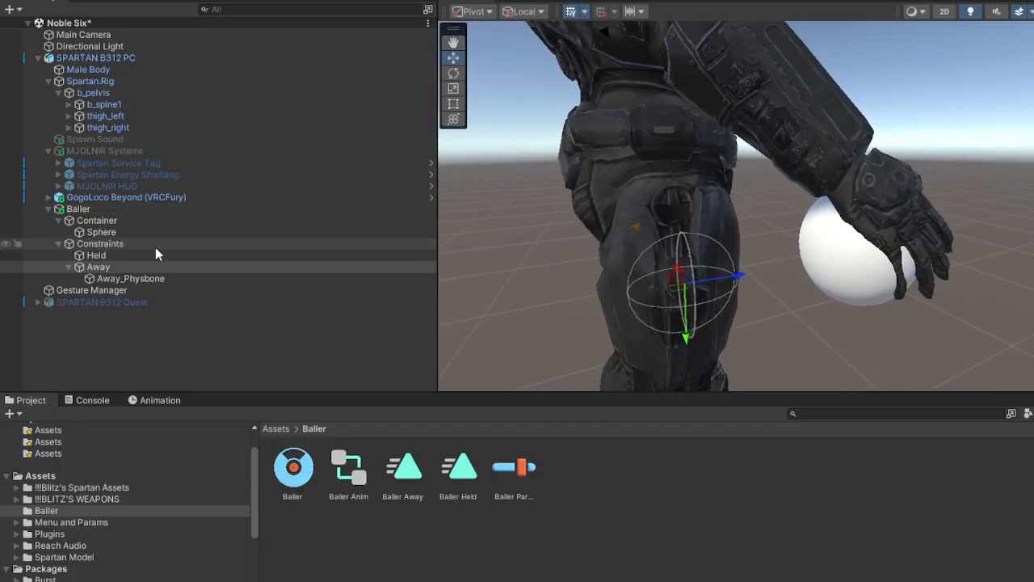
Nudge Held slightly away from the avatar's right palm toward the body, checking the sphere's fit in the hand from several angles.
left_click(155, 267)
left_click(138, 255)
right_click_drag(800, 182, 618, 230)
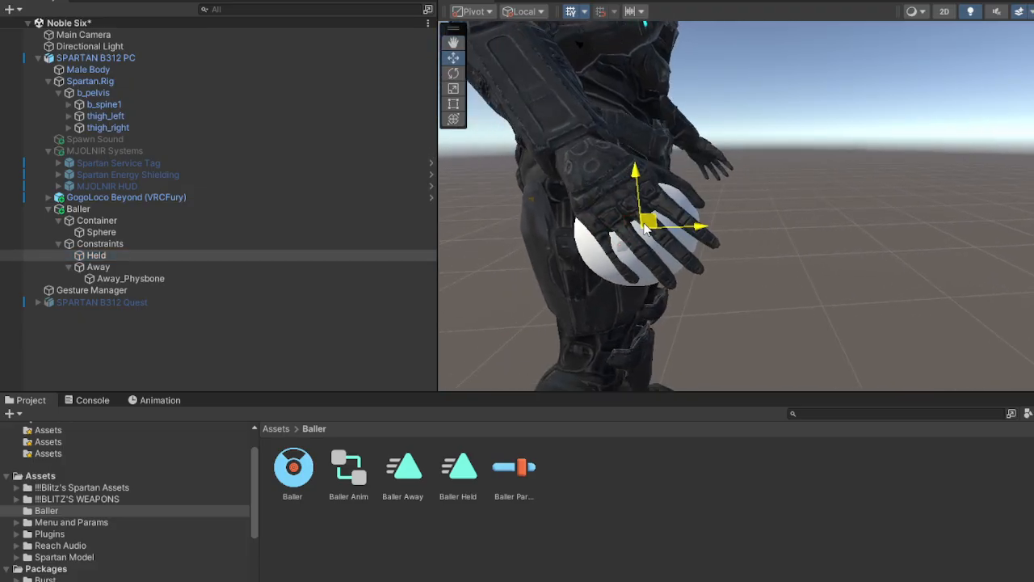
right_click_drag(642, 226, 399, 203)
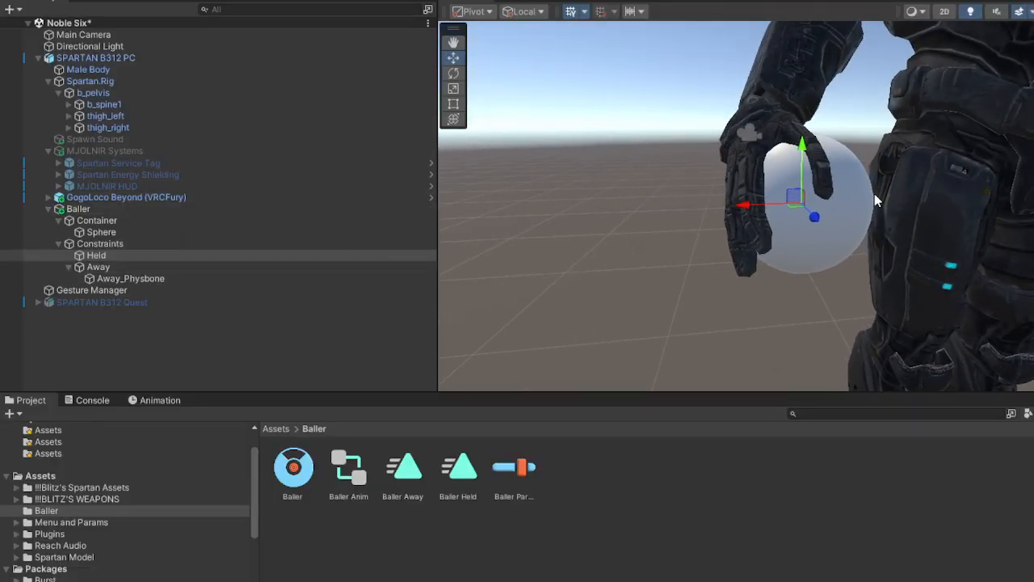
right_click_drag(896, 263, 793, 191)
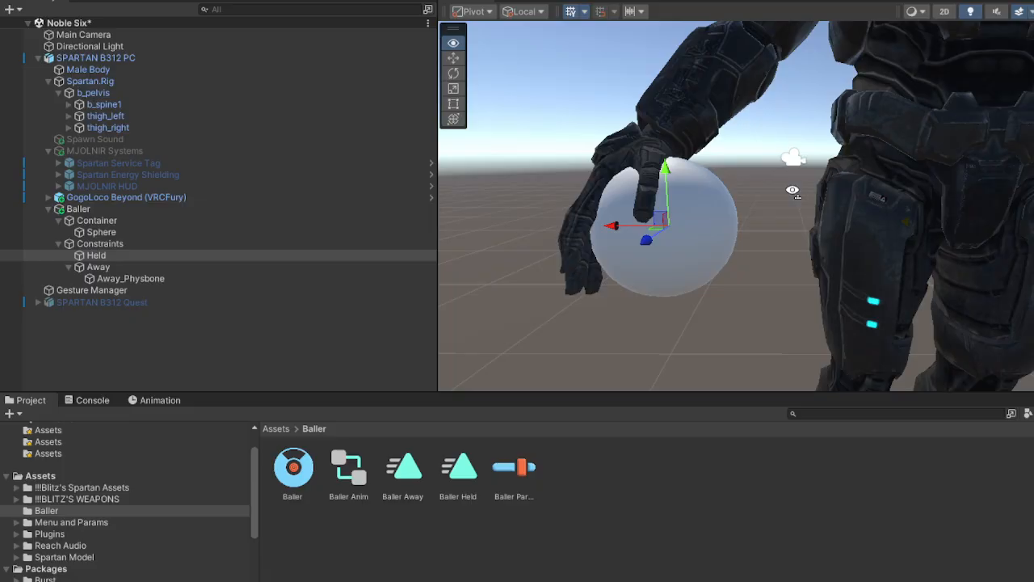
left_click_drag(619, 228, 628, 228)
right_click_drag(629, 106, 694, 139)
key("s")
key("w")
left_click_drag(695, 207, 796, 198, "alt")
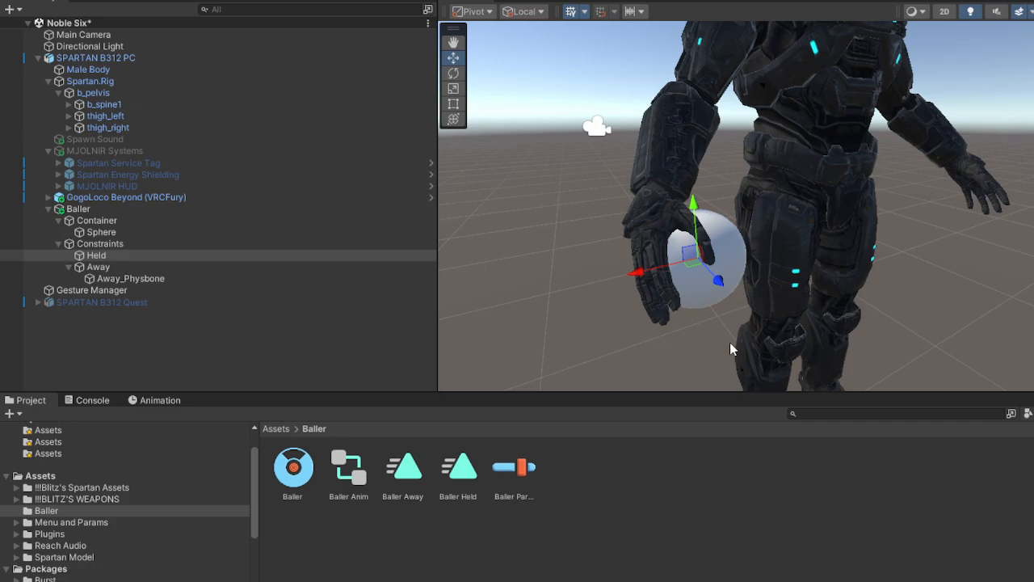
Delete the Spawn Sound and MJOLNIR Systems objects from the SPARTAN B312 PC avatar.
left_click(253, 139)
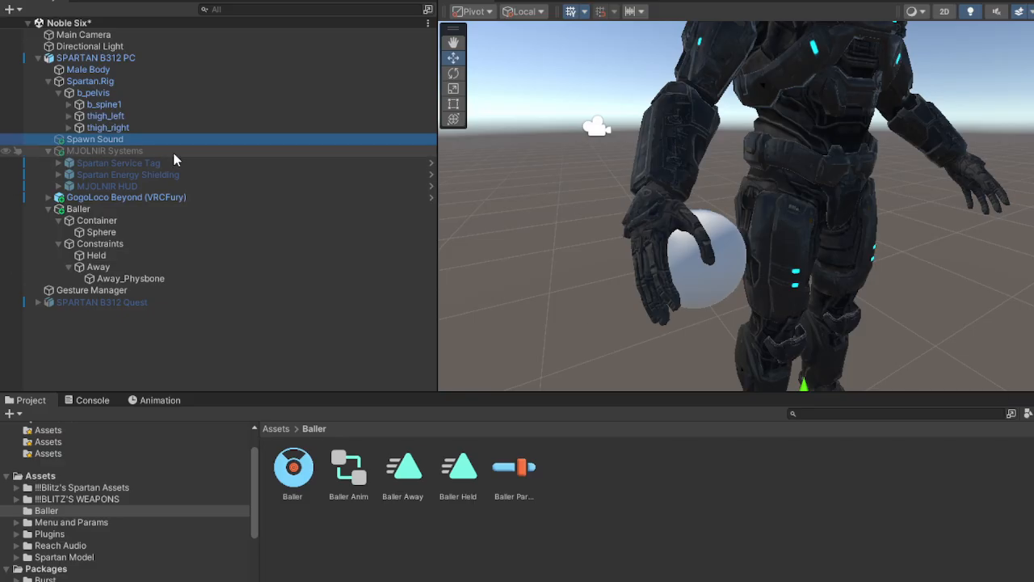
key("Delete")
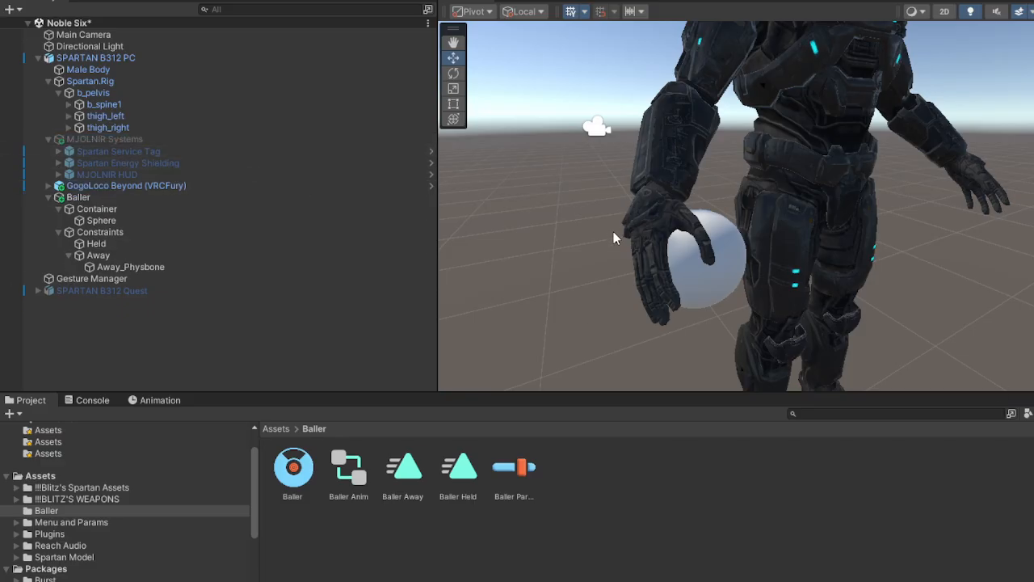
left_click(145, 140)
key("Delete")
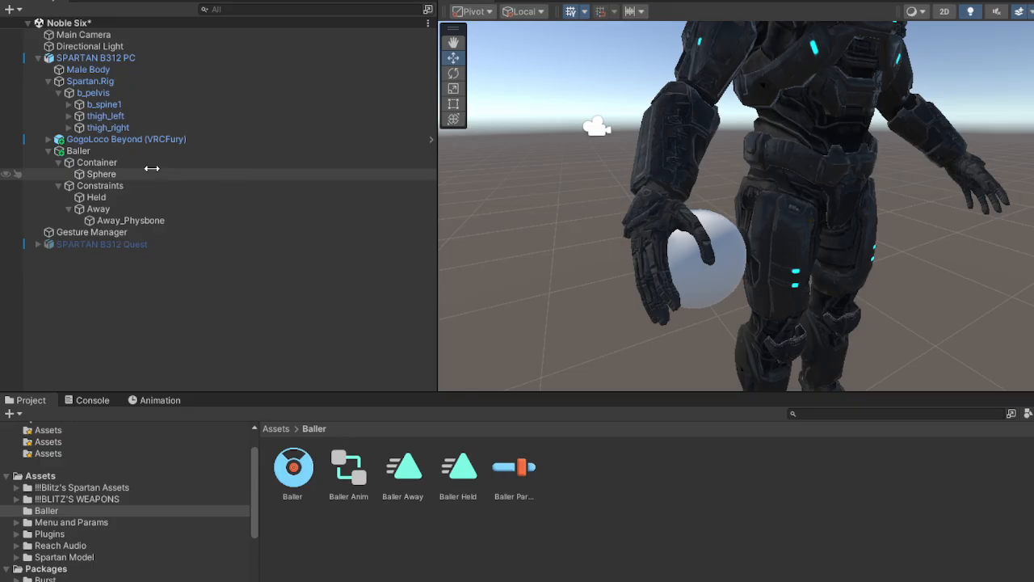
Review the Baller's placement on the avatar, select the Gesture Manager and enter Play mode.
left_click(125, 154)
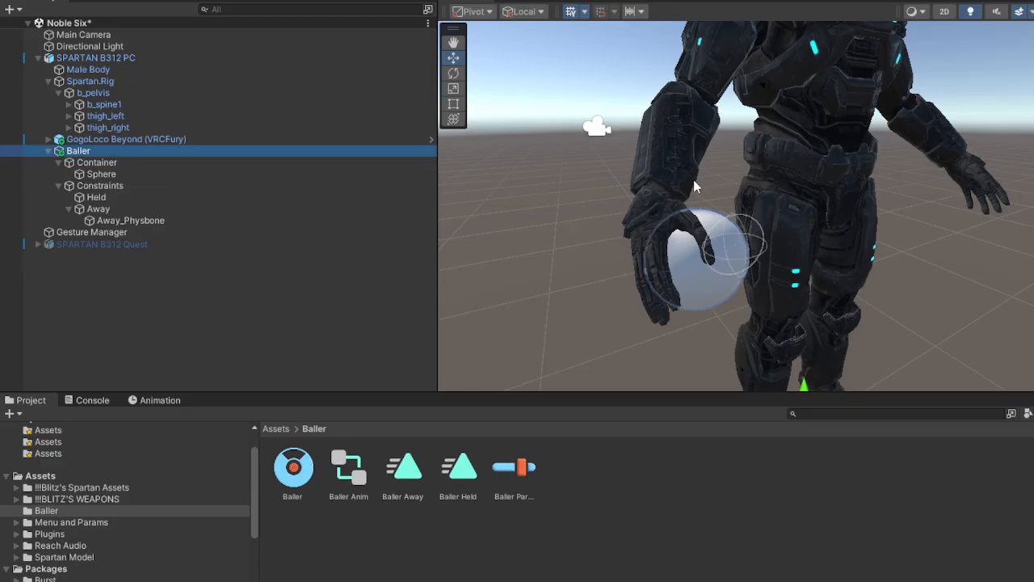
right_click_drag(694, 182, 595, 170)
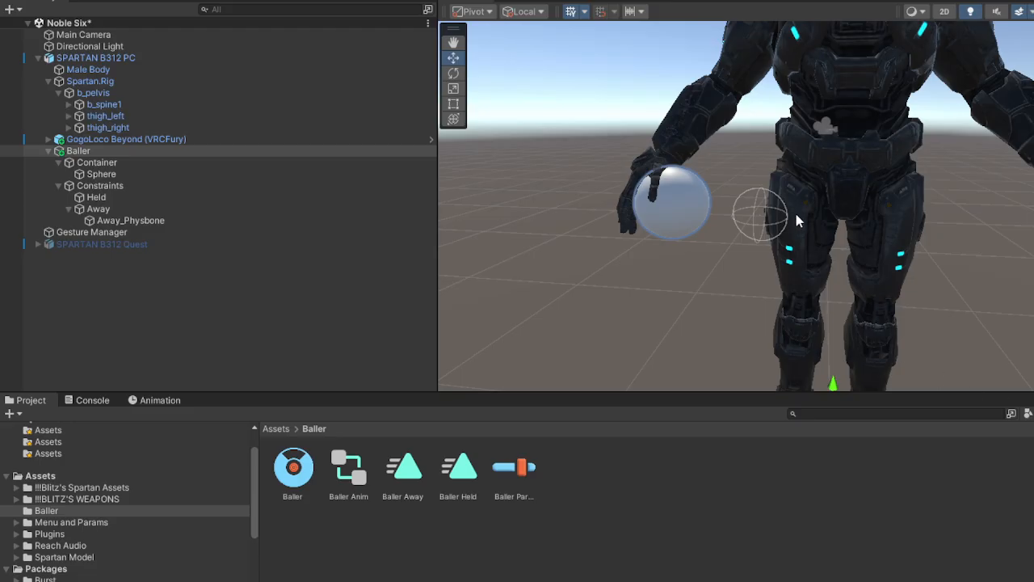
right_click_drag(795, 215, 858, 228)
key("a")
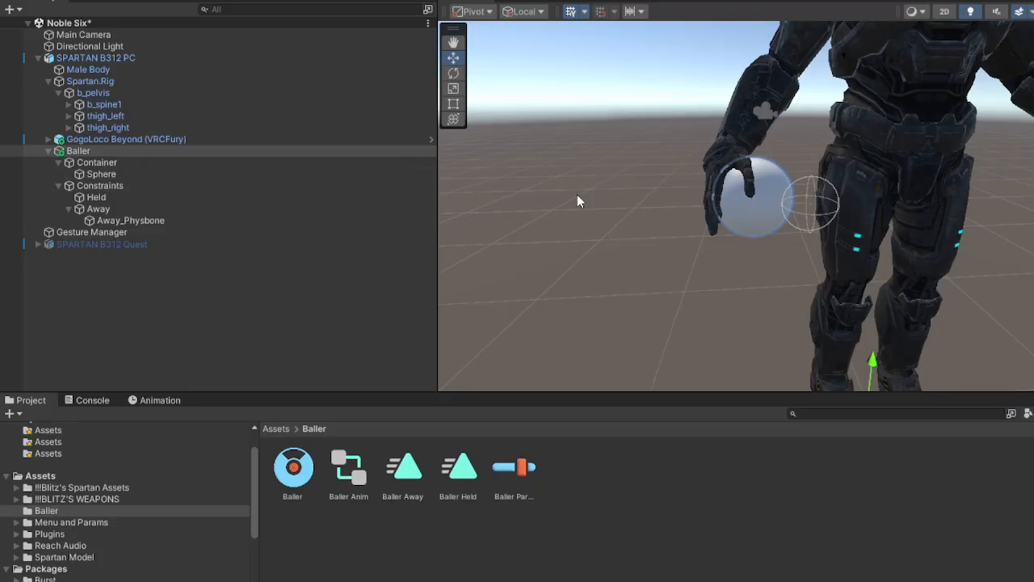
left_click(120, 234)
right_click_drag(913, 313, 972, 263)
key("s")
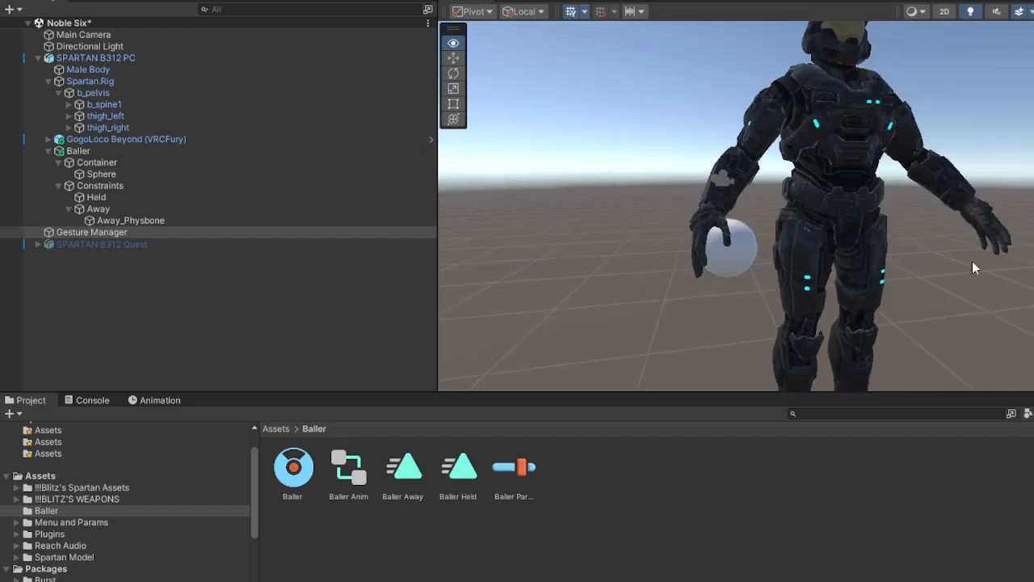
key("ctrl+p")
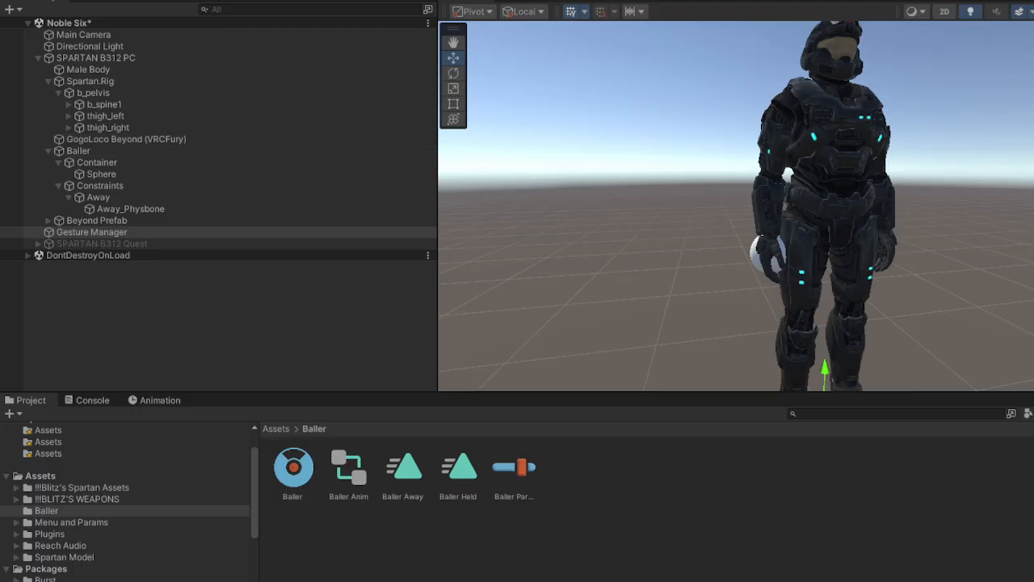
Examine the sphere up close beside the avatar's right hand and thigh in Play mode.
right_click_drag(884, 246, 1033, 301)
key("w")
key("a")
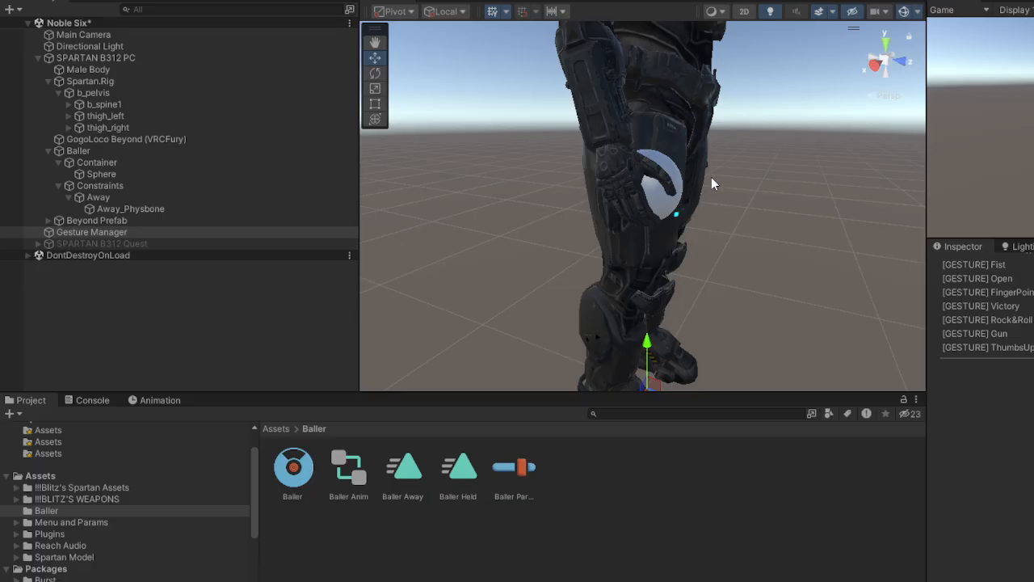
left_click(590, 170)
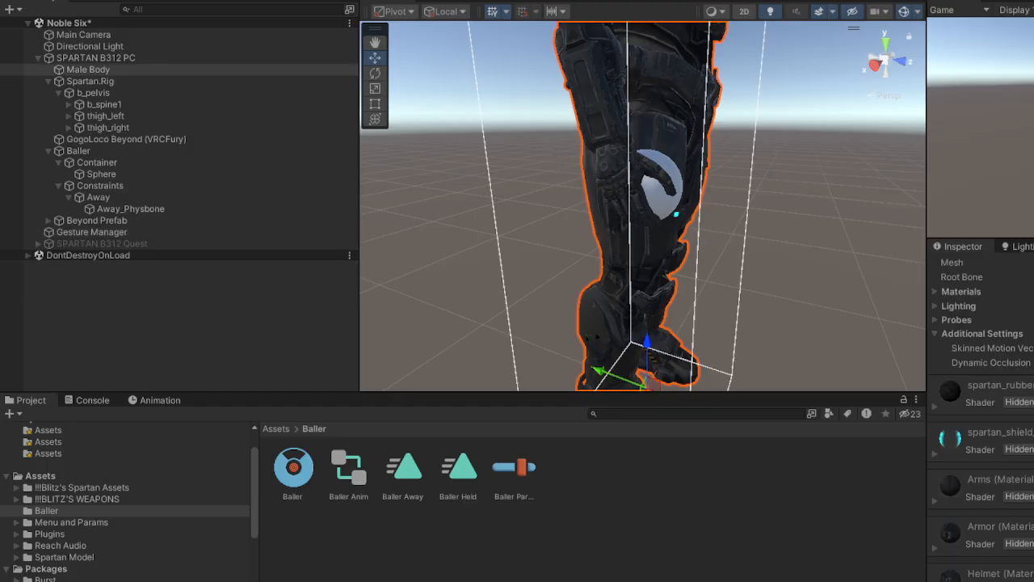
left_click(748, 155)
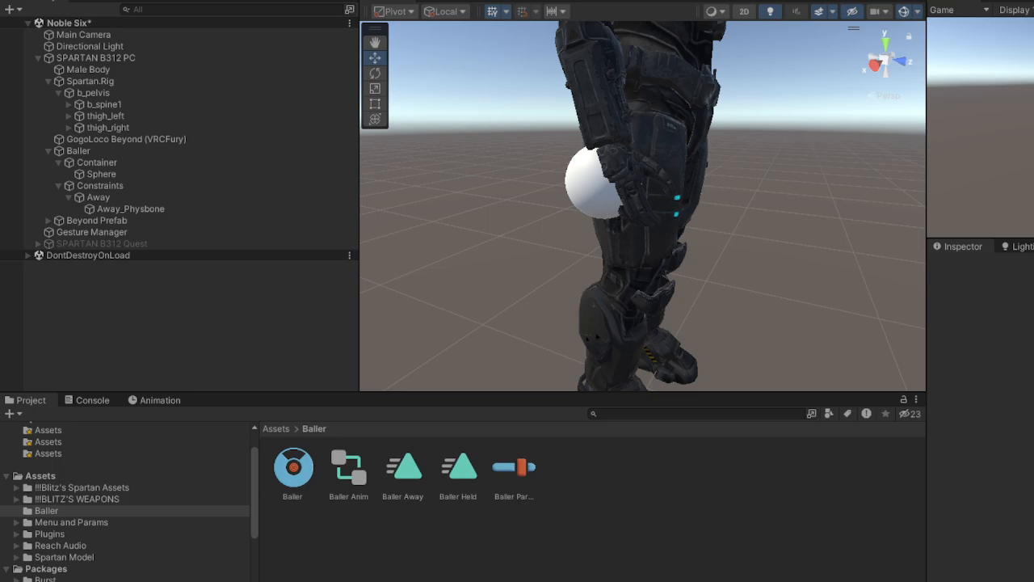
Inspect the sphere in the avatar's right hand from the front, and look over the avatar's upper body.
right_click_drag(651, 221, 561, 191)
key("w")
key("d")
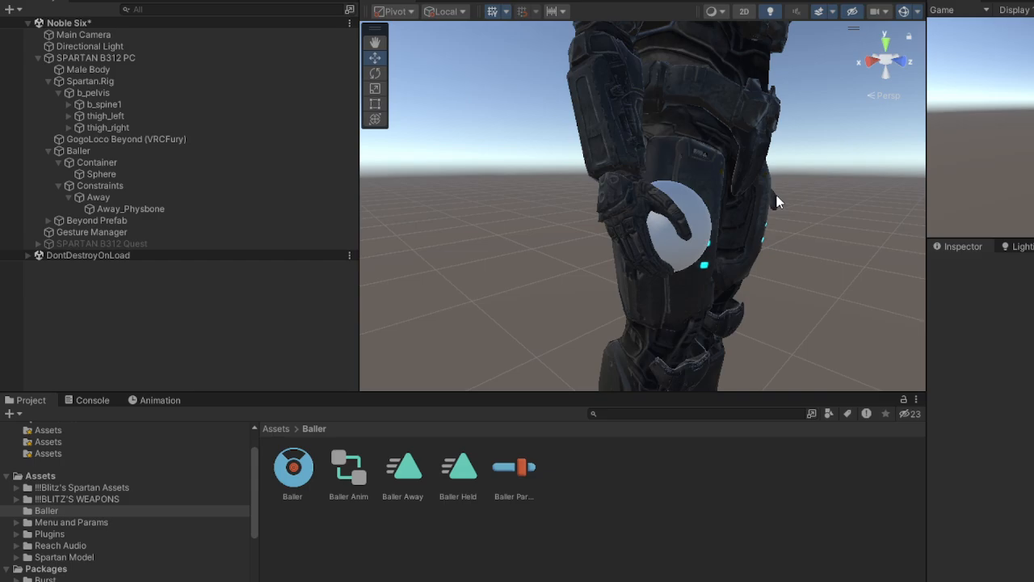
right_click_drag(745, 177, 766, 154)
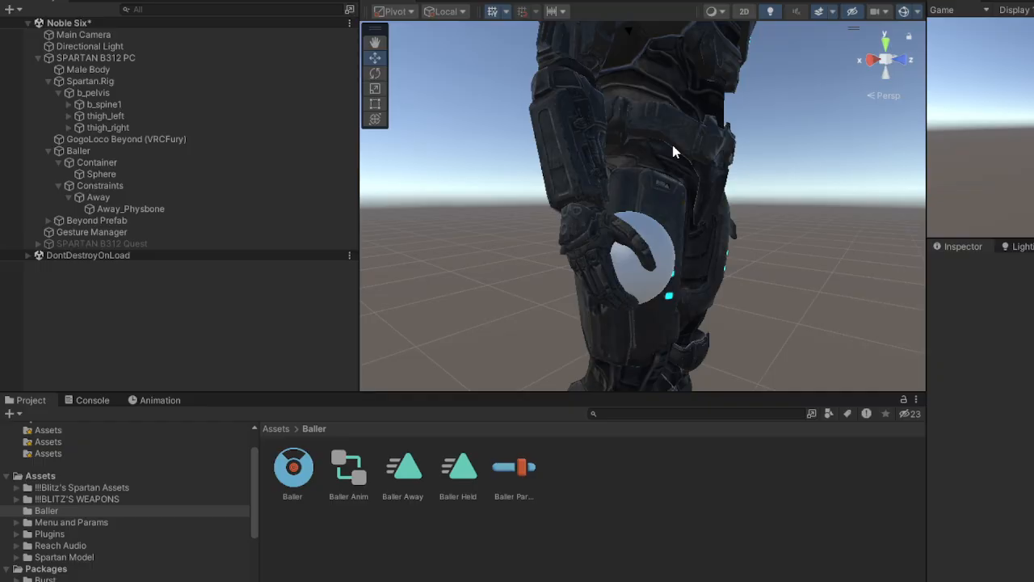
right_click_drag(672, 152, 626, 177)
key("s")
key("w")
key("s")
key("w")
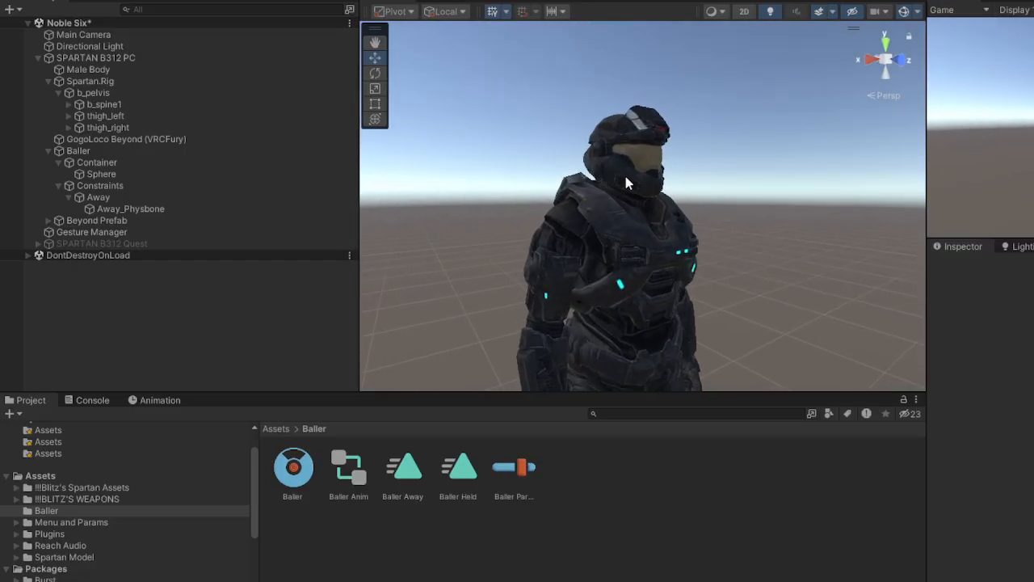